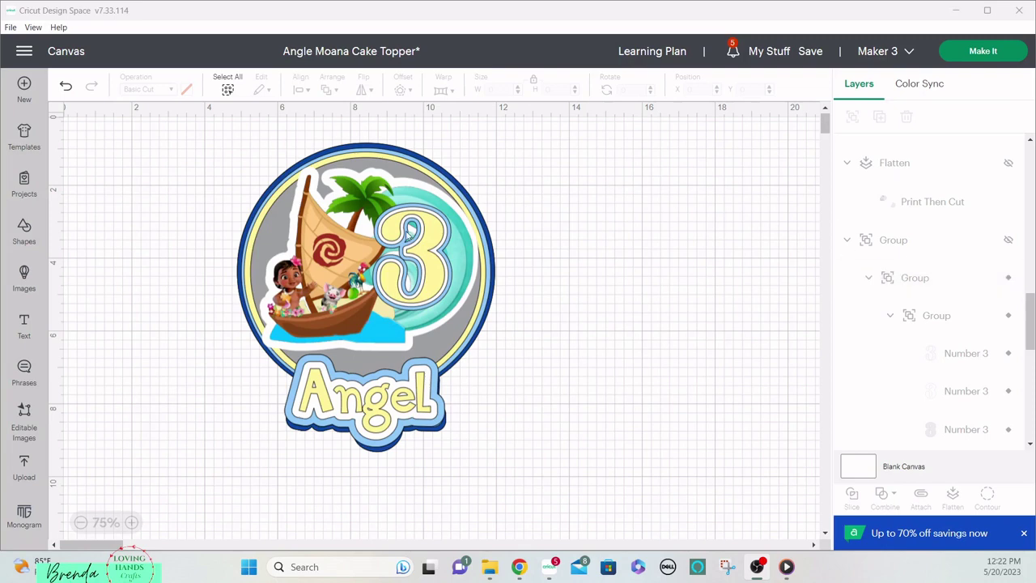
Step: Move the number 3 group off the cake topper onto empty canvas and select its yellow layer
{"action": "left_click_drag", "start_coordinate": [410, 237], "coordinate": [612, 253]}
{"action": "key", "text": "ctrl+z"}
{"action": "left_click_drag", "start_coordinate": [437, 252], "coordinate": [690, 211]}
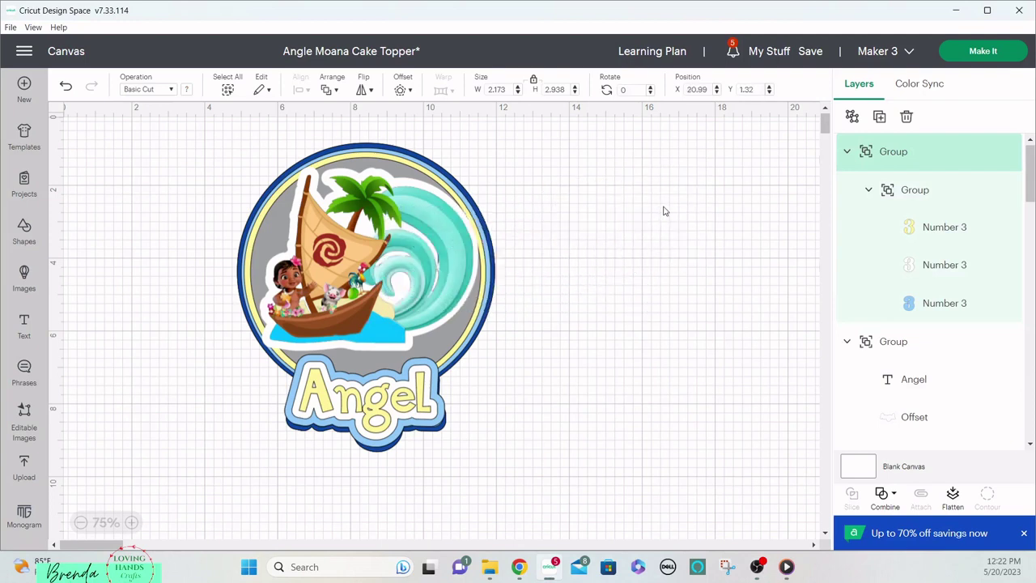
{"action": "left_click", "coordinate": [664, 210]}
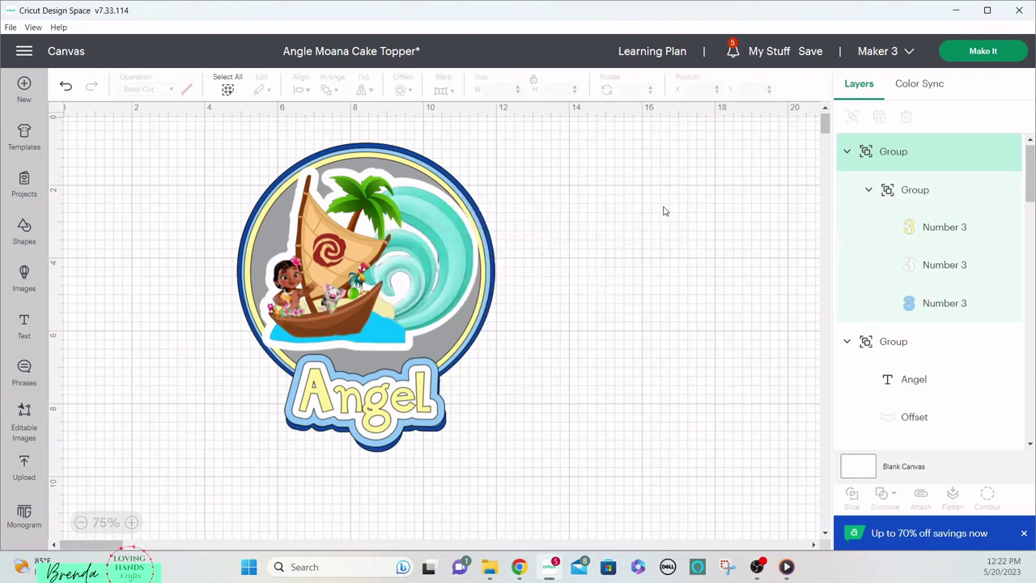
{"action": "left_click", "coordinate": [891, 204]}
{"action": "left_click", "coordinate": [909, 225]}
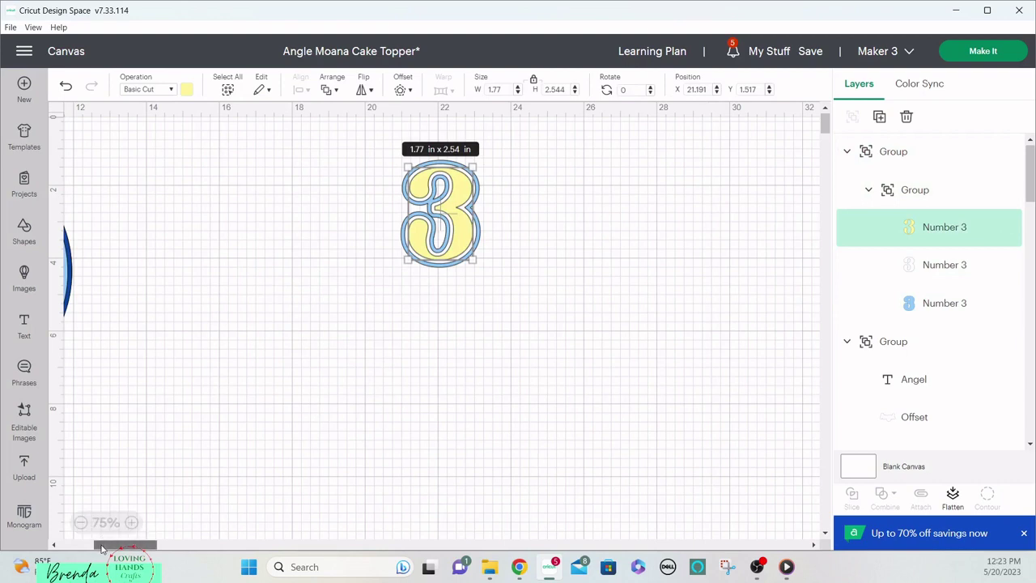
{"action": "left_click_drag", "start_coordinate": [103, 545], "coordinate": [82, 544]}
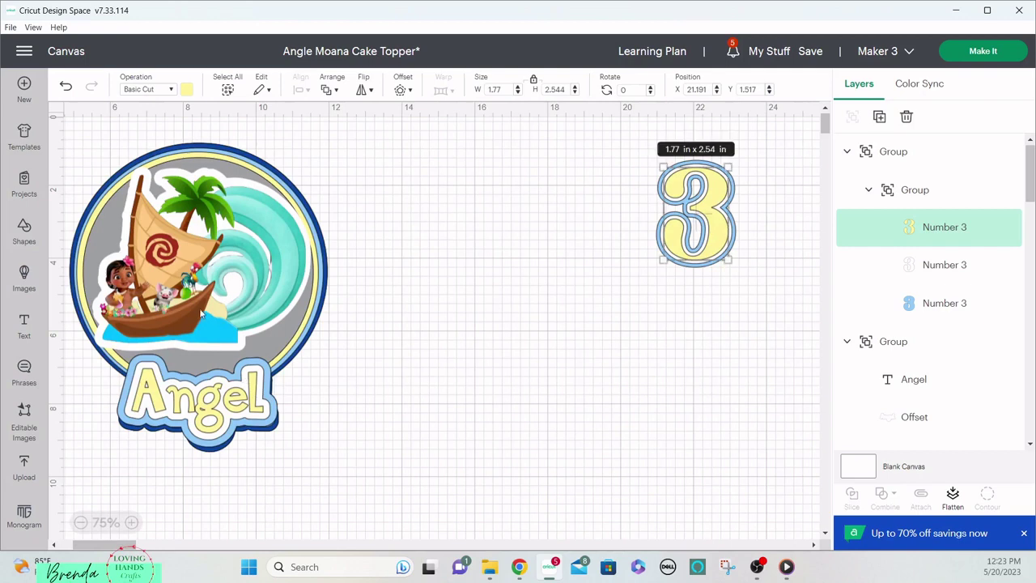
Step: Separate the boat-and-wave image, the grey circle and the name from the topper, leaving the layered base on its own
{"action": "left_click_drag", "start_coordinate": [204, 312], "coordinate": [640, 391]}
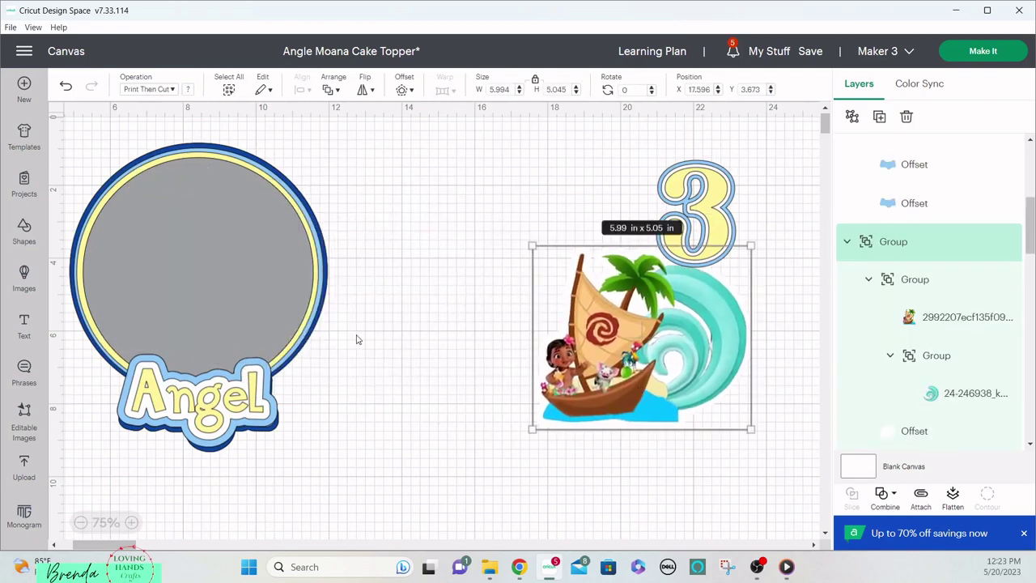
{"action": "left_click_drag", "start_coordinate": [278, 292], "coordinate": [772, 369]}
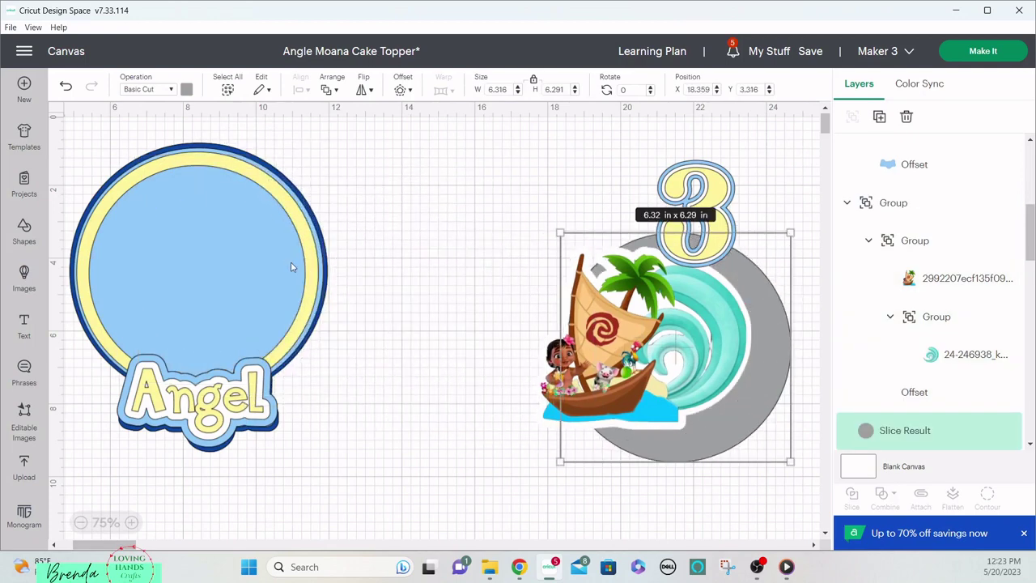
{"action": "left_click", "coordinate": [372, 270]}
{"action": "left_click_drag", "start_coordinate": [373, 270], "coordinate": [479, 289]}
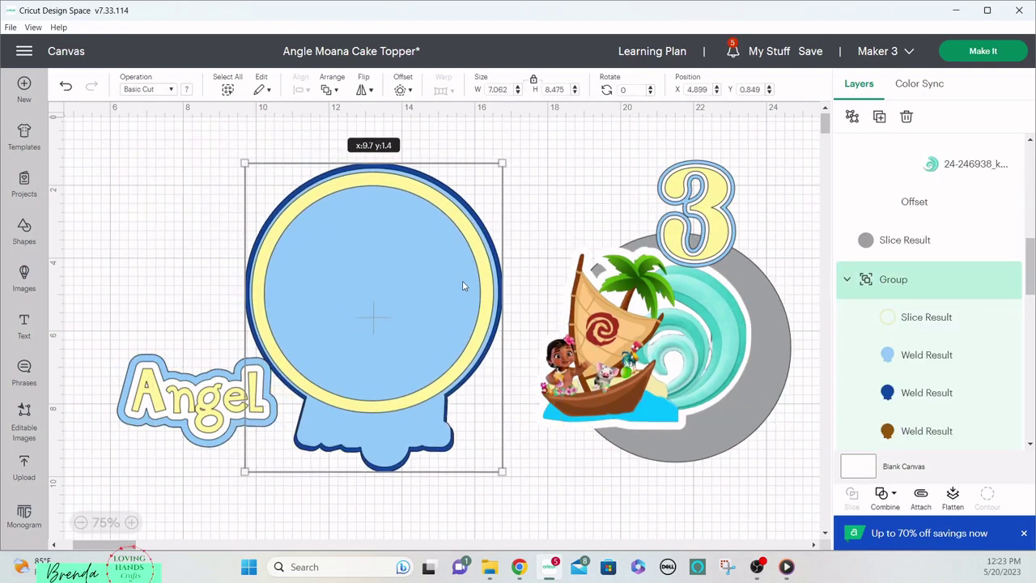
{"action": "left_click", "coordinate": [171, 390]}
{"action": "left_click_drag", "start_coordinate": [169, 390], "coordinate": [604, 470]}
{"action": "left_click_drag", "start_coordinate": [372, 317], "coordinate": [249, 289]}
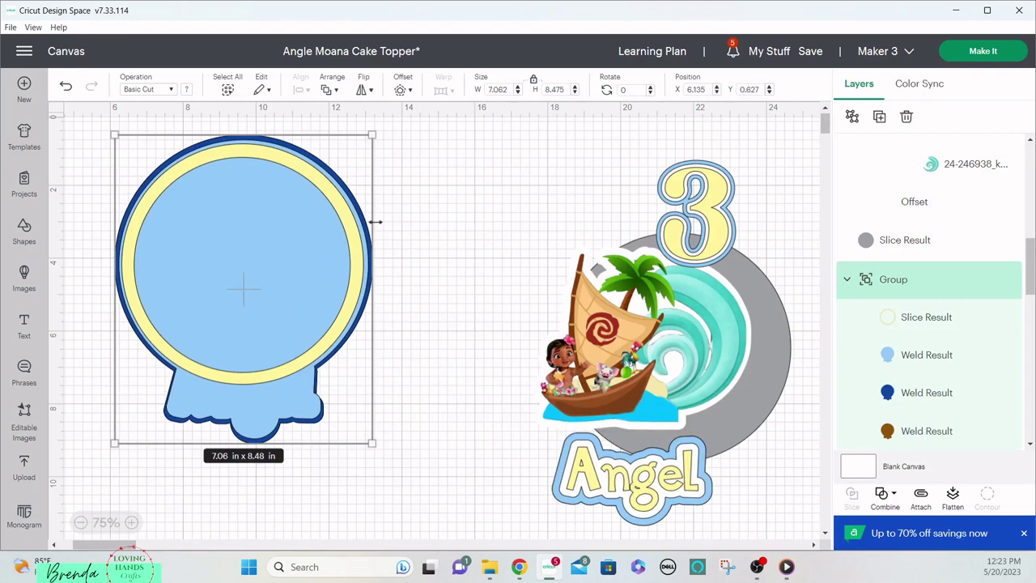
Step: Reassemble the topper by placing the boat image, grey circle, name and number 3 back onto the base
{"action": "left_click_drag", "start_coordinate": [689, 207], "coordinate": [518, 197]}
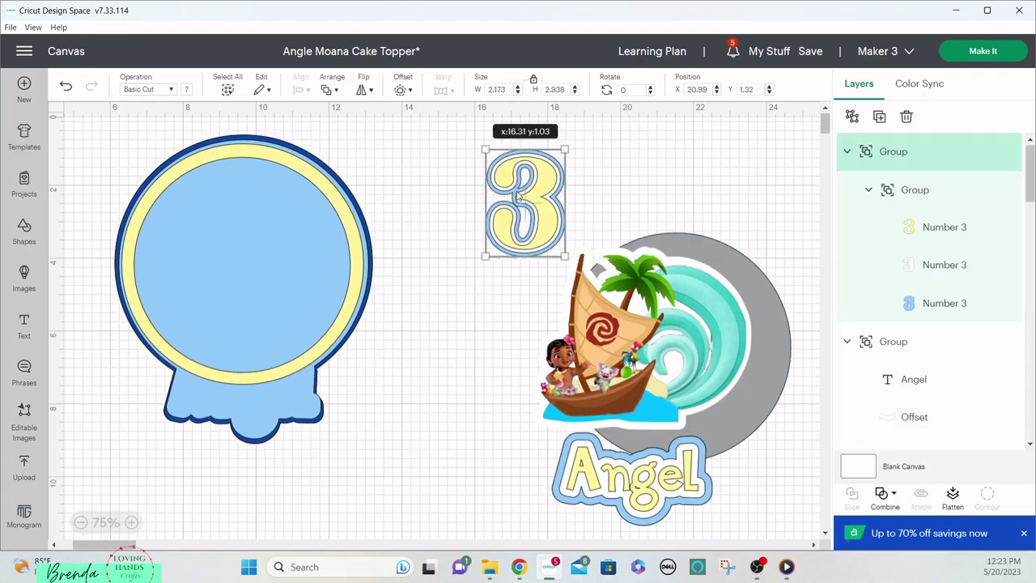
{"action": "left_click_drag", "start_coordinate": [636, 289], "coordinate": [242, 209]}
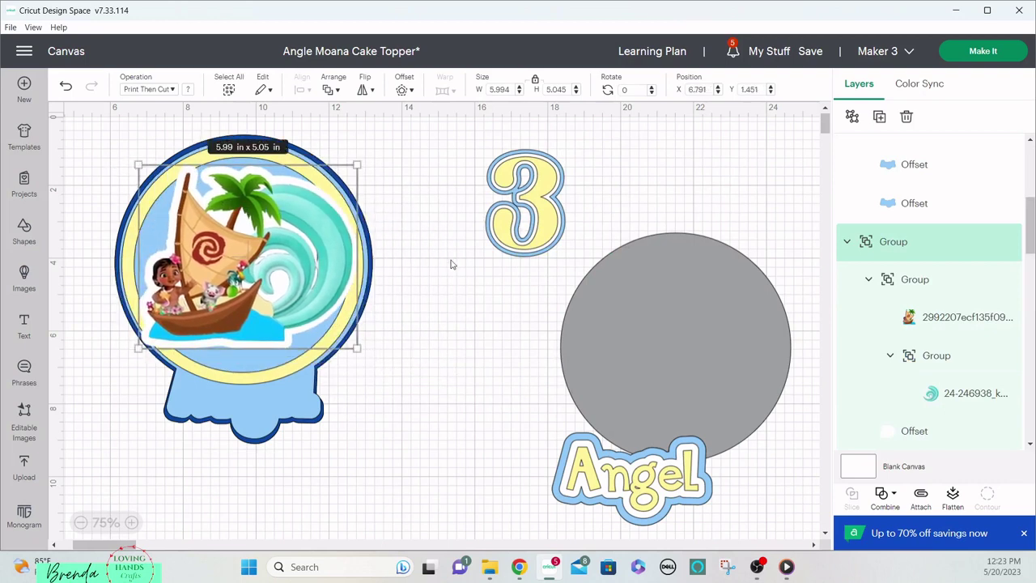
{"action": "left_click_drag", "start_coordinate": [586, 296], "coordinate": [163, 226]}
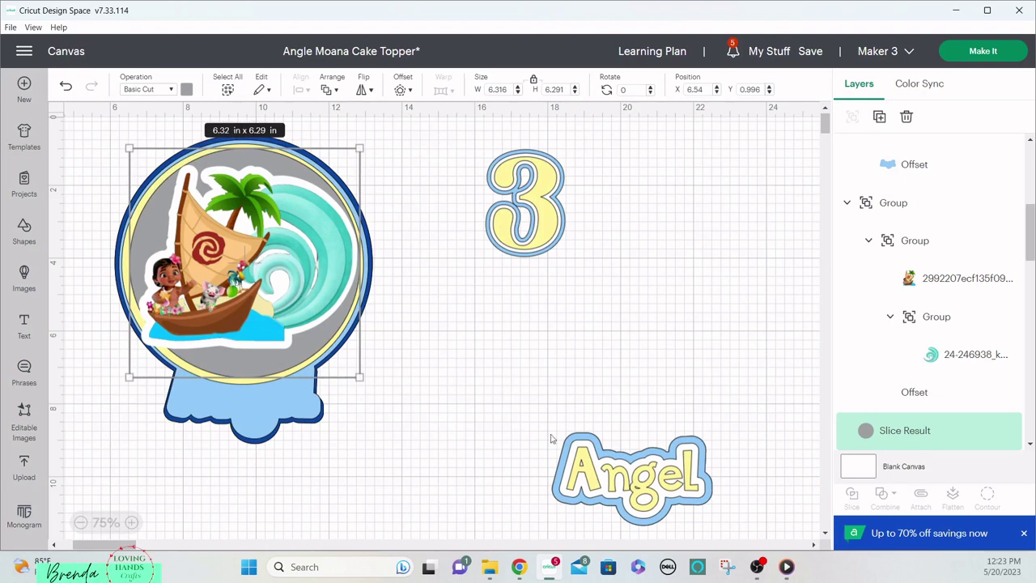
{"action": "left_click_drag", "start_coordinate": [575, 444], "coordinate": [217, 378]}
{"action": "left_click_drag", "start_coordinate": [536, 235], "coordinate": [309, 293]}
Step: Group the assembled topper pieces and hide both that group and the name group to clear the canvas
{"action": "left_click_drag", "start_coordinate": [472, 237], "coordinate": [364, 253]}
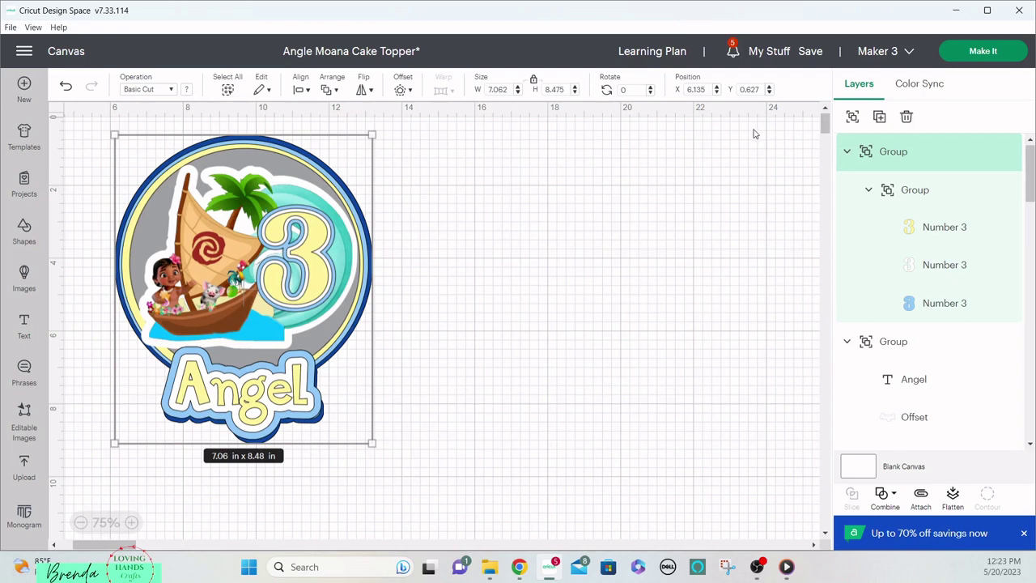
{"action": "left_click", "coordinate": [848, 118]}
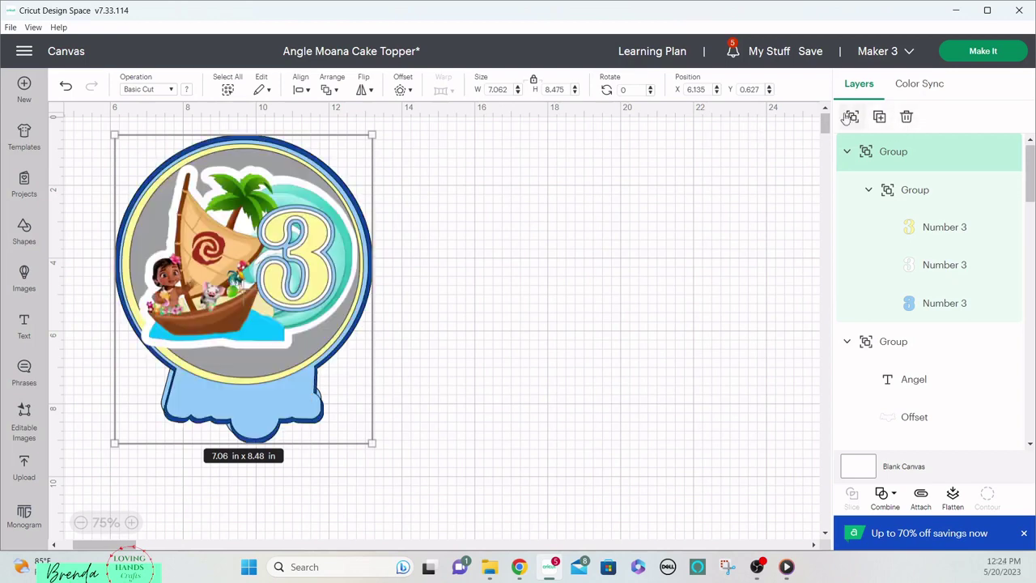
{"action": "left_click", "coordinate": [1011, 152]}
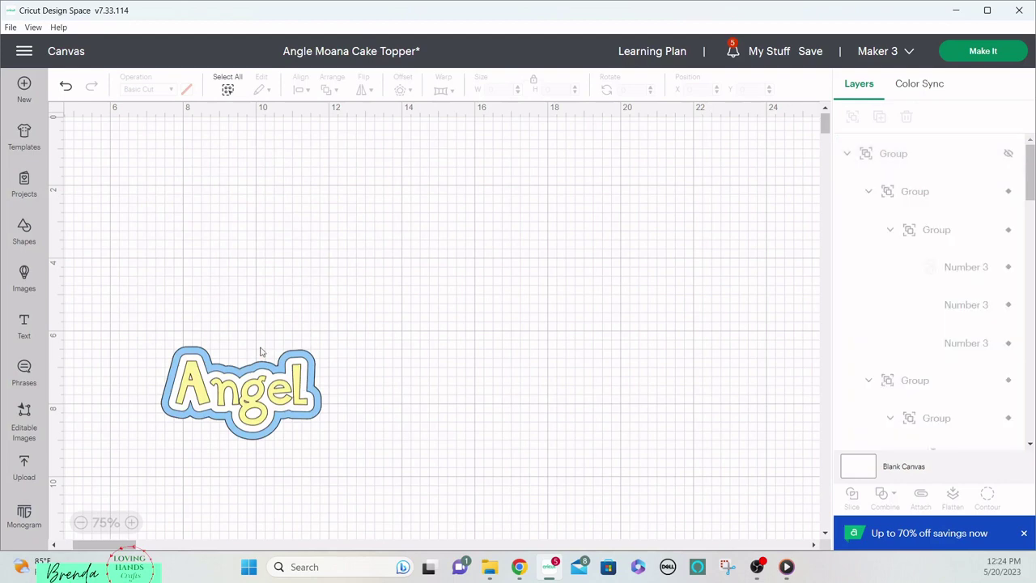
{"action": "left_click", "coordinate": [250, 380]}
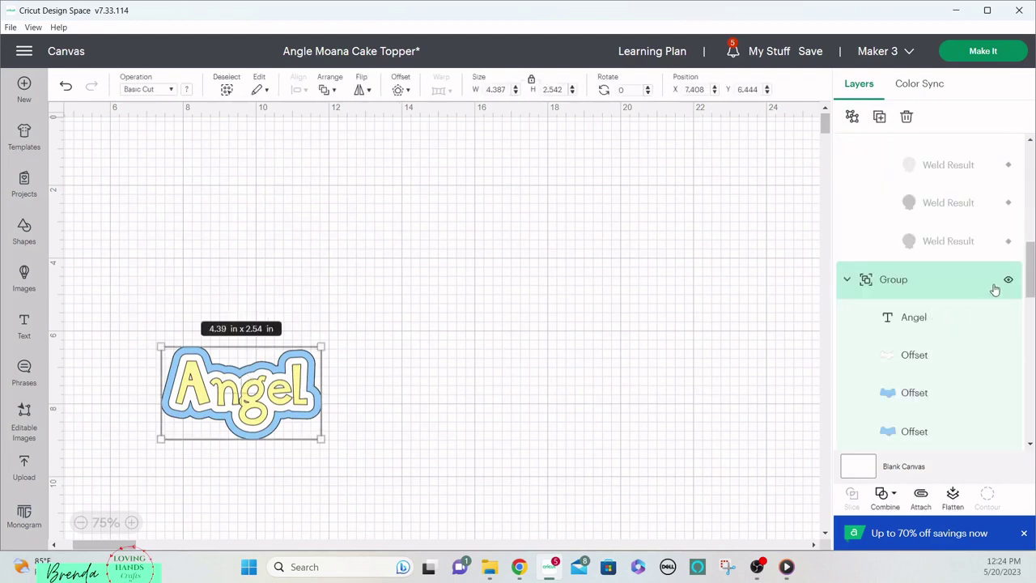
{"action": "left_click", "coordinate": [1009, 280]}
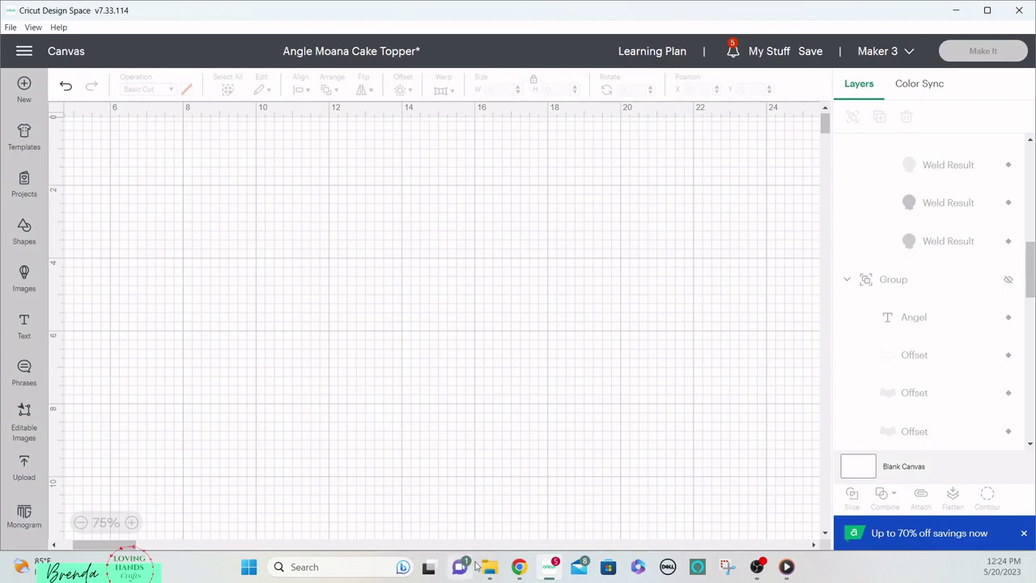
Step: Switch to the Chrome window with the "moana cake toppers" image search and browse the results for design ideas
{"action": "mouse_move", "coordinate": [519, 565]}
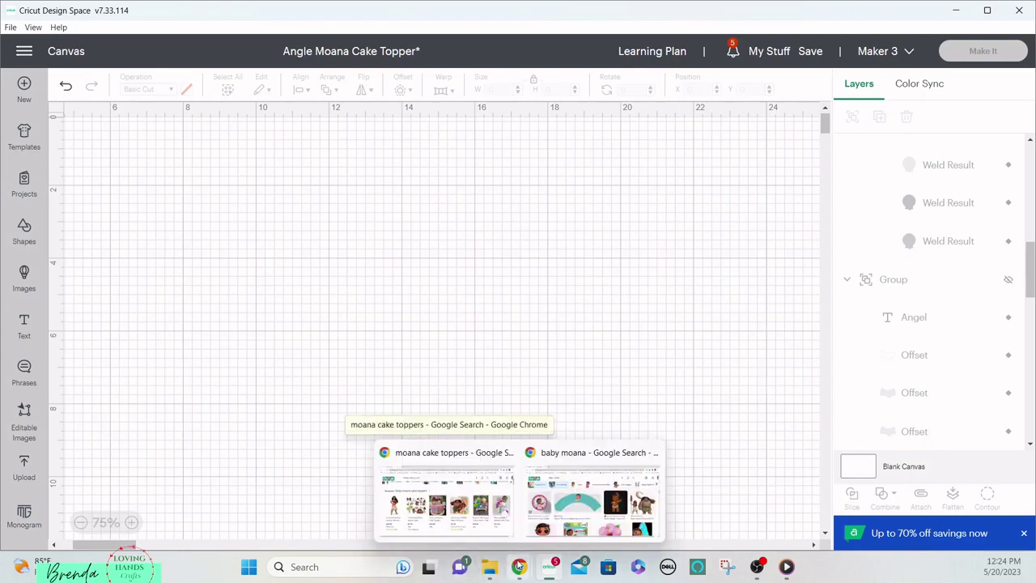
{"action": "left_click", "coordinate": [480, 510]}
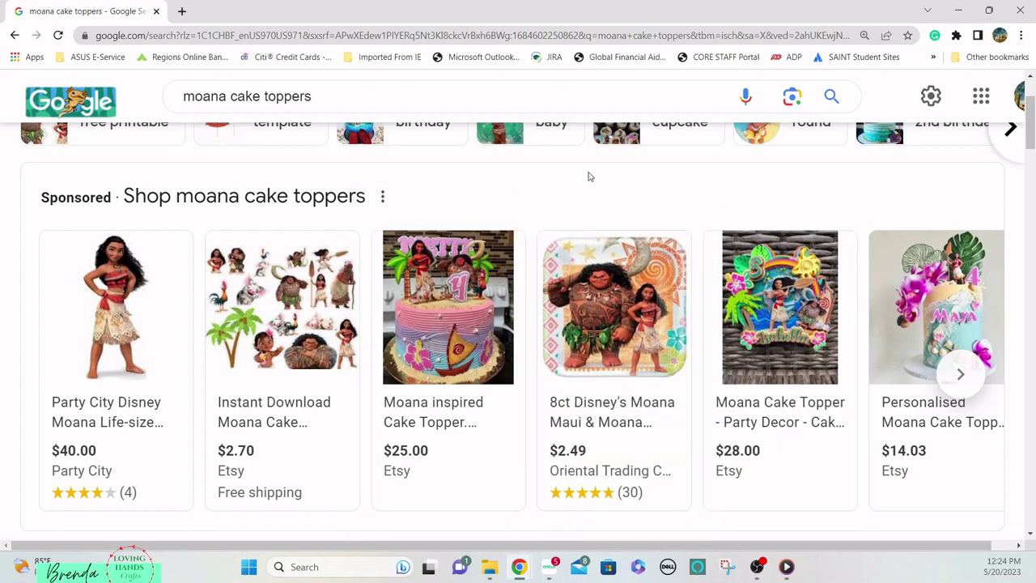
{"action": "scroll", "coordinate": [589, 176], "scroll_direction": "down", "scroll_amount": 3}
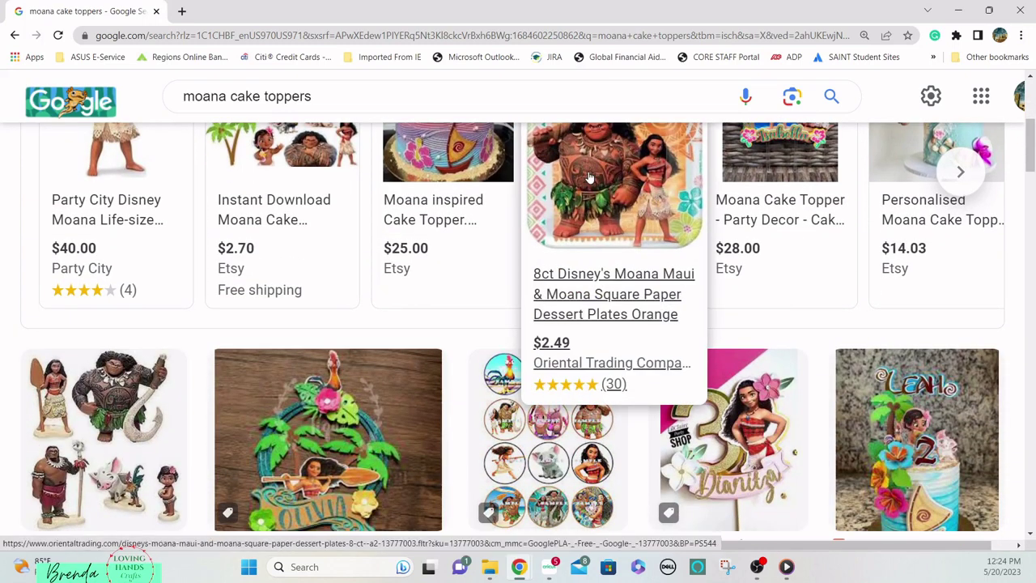
{"action": "scroll", "coordinate": [590, 176], "scroll_direction": "down", "scroll_amount": 2}
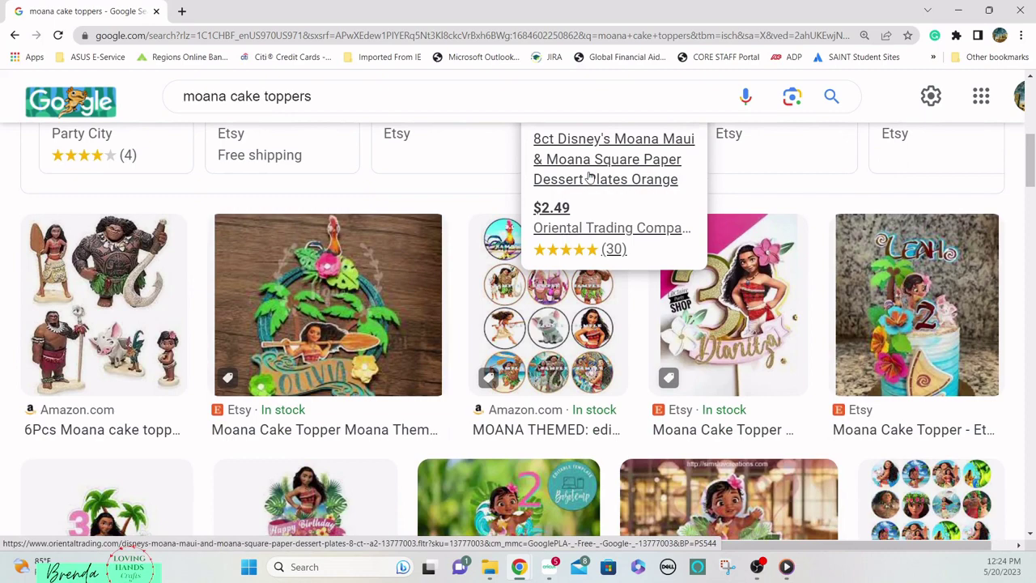
{"action": "scroll", "coordinate": [751, 310], "scroll_direction": "down", "scroll_amount": 1}
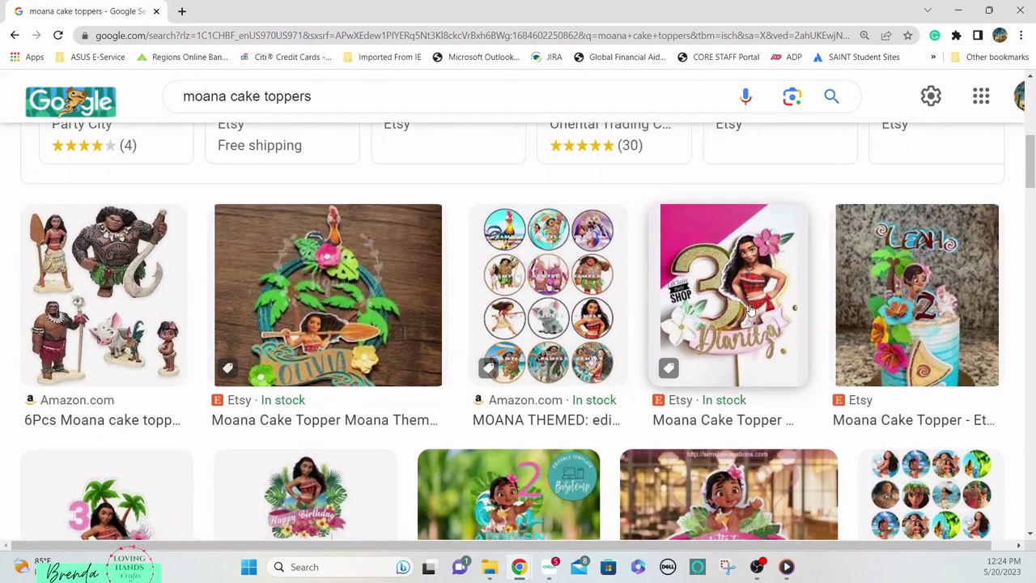
{"action": "scroll", "coordinate": [752, 310], "scroll_direction": "down", "scroll_amount": 3}
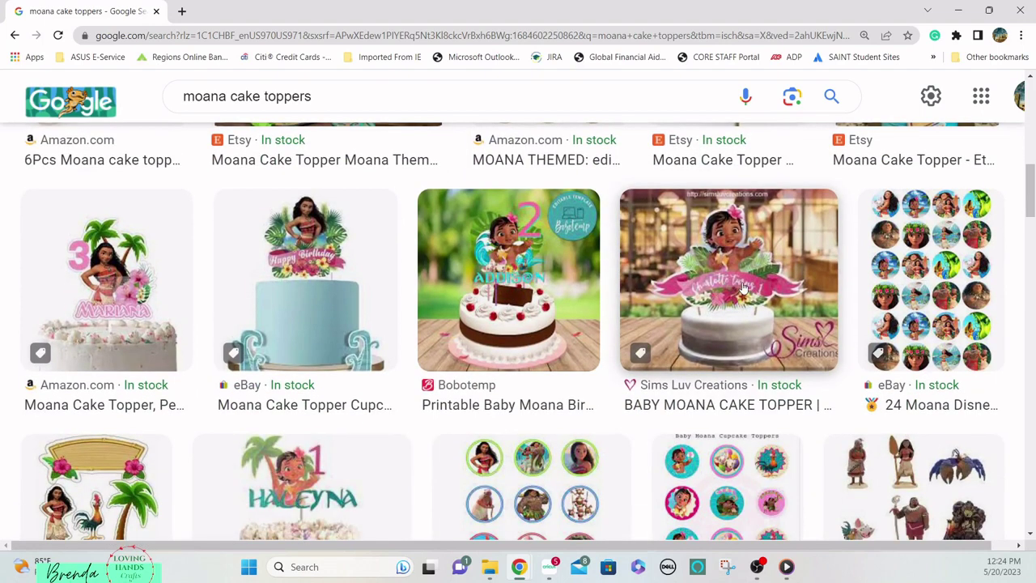
{"action": "scroll", "coordinate": [744, 285], "scroll_direction": "down", "scroll_amount": 2}
{"action": "scroll", "coordinate": [744, 285], "scroll_direction": "up", "scroll_amount": 1}
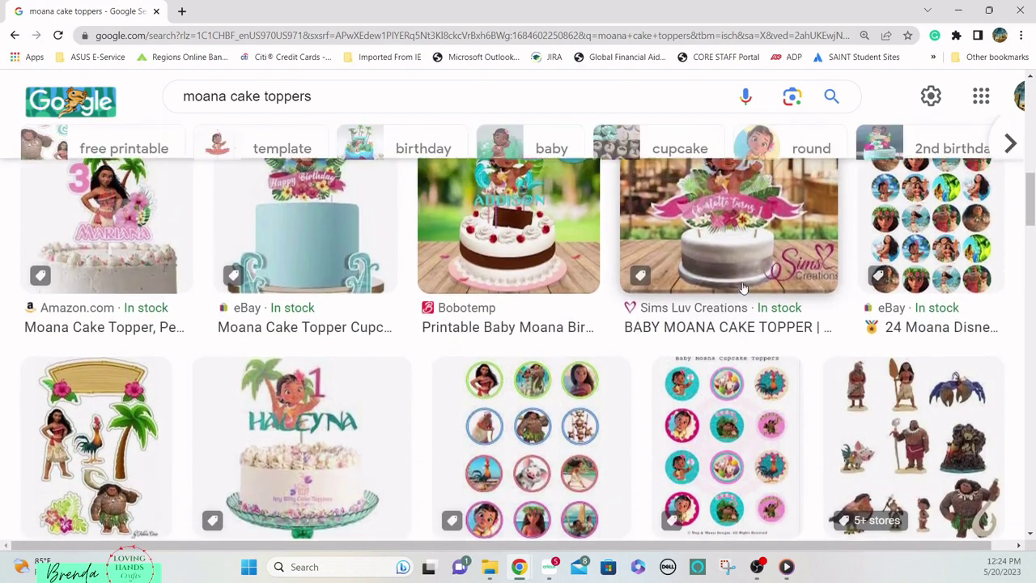
{"action": "scroll", "coordinate": [744, 285], "scroll_direction": "down", "scroll_amount": 4}
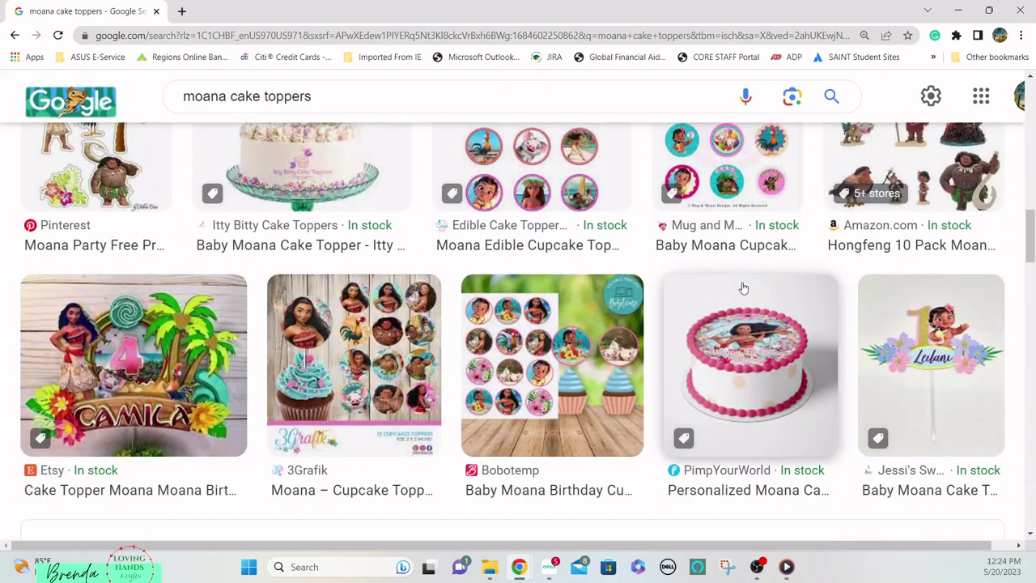
{"action": "scroll", "coordinate": [743, 289], "scroll_direction": "down", "scroll_amount": 2}
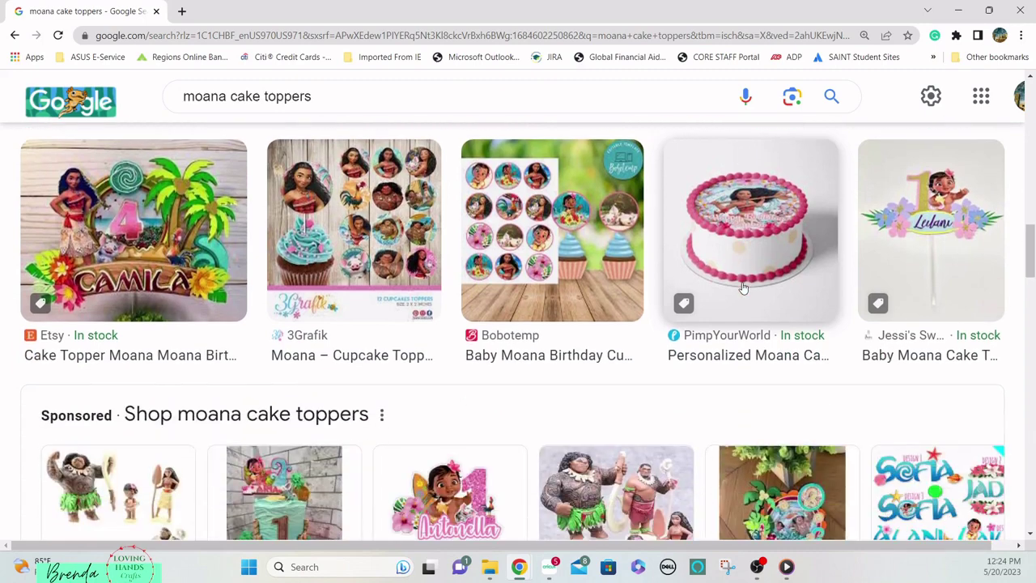
{"action": "scroll", "coordinate": [743, 288], "scroll_direction": "down", "scroll_amount": 6}
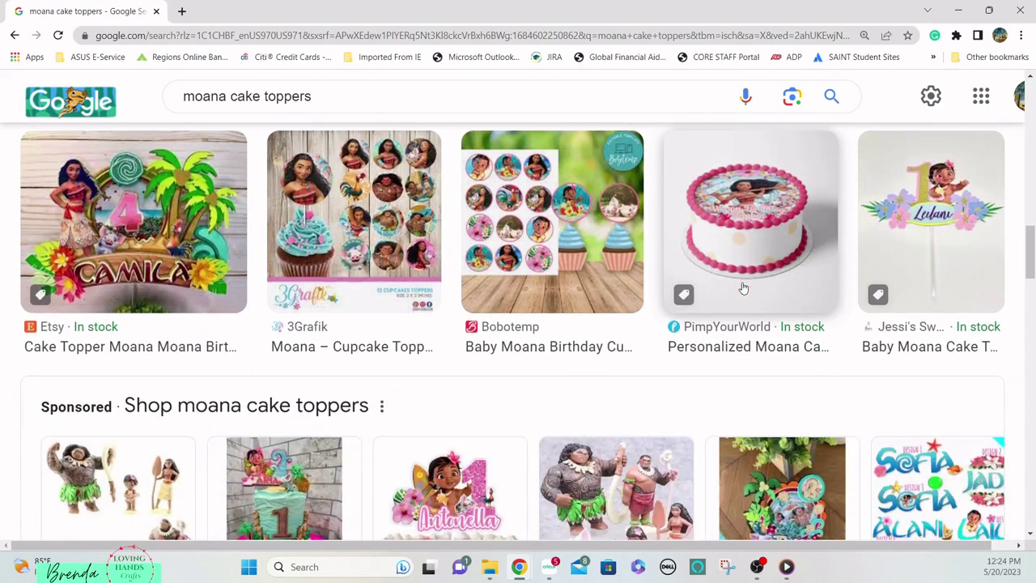
{"action": "scroll", "coordinate": [744, 288], "scroll_direction": "down", "scroll_amount": 4}
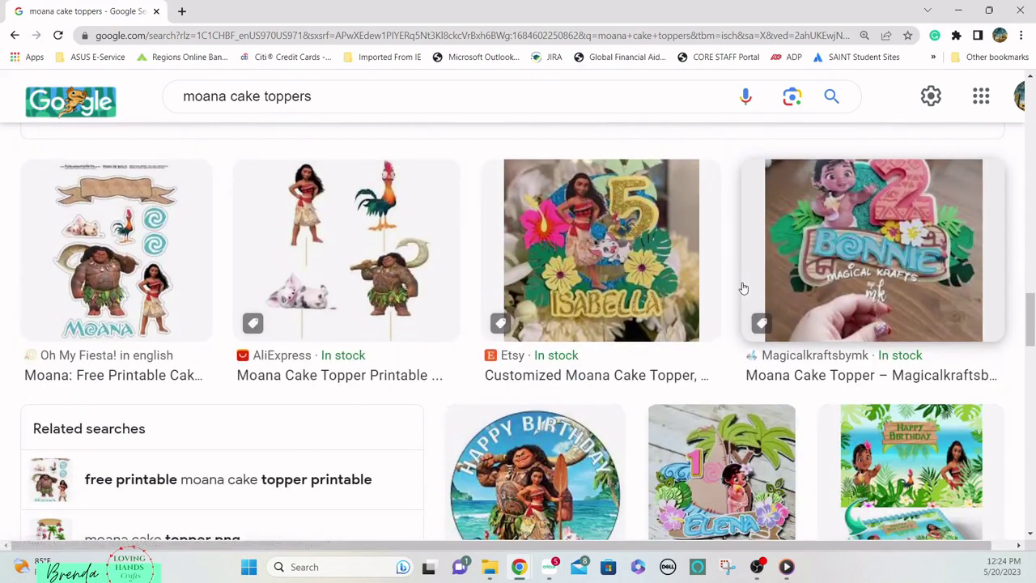
{"action": "scroll", "coordinate": [743, 288], "scroll_direction": "up", "scroll_amount": 10}
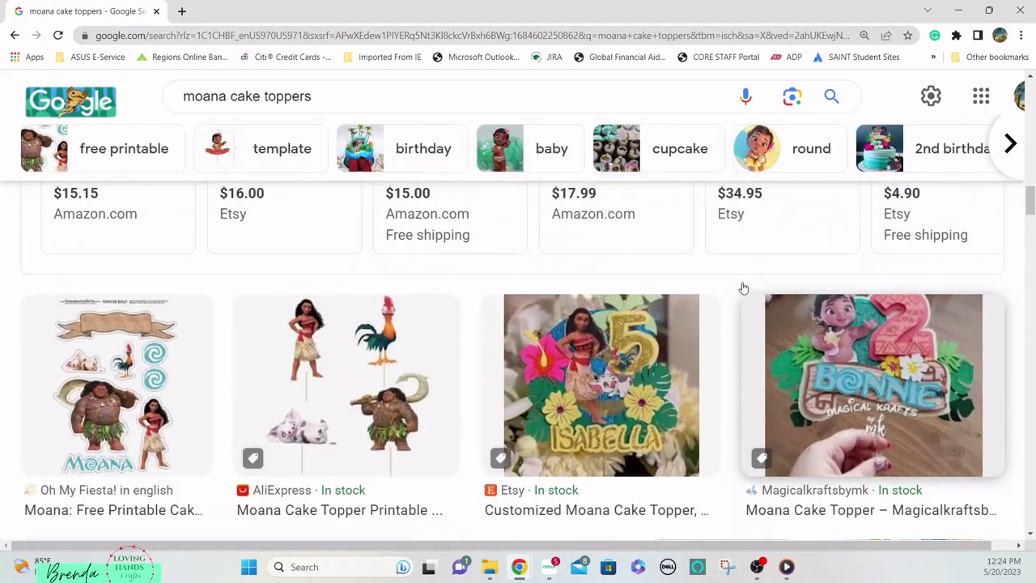
{"action": "scroll", "coordinate": [743, 289], "scroll_direction": "up", "scroll_amount": 3}
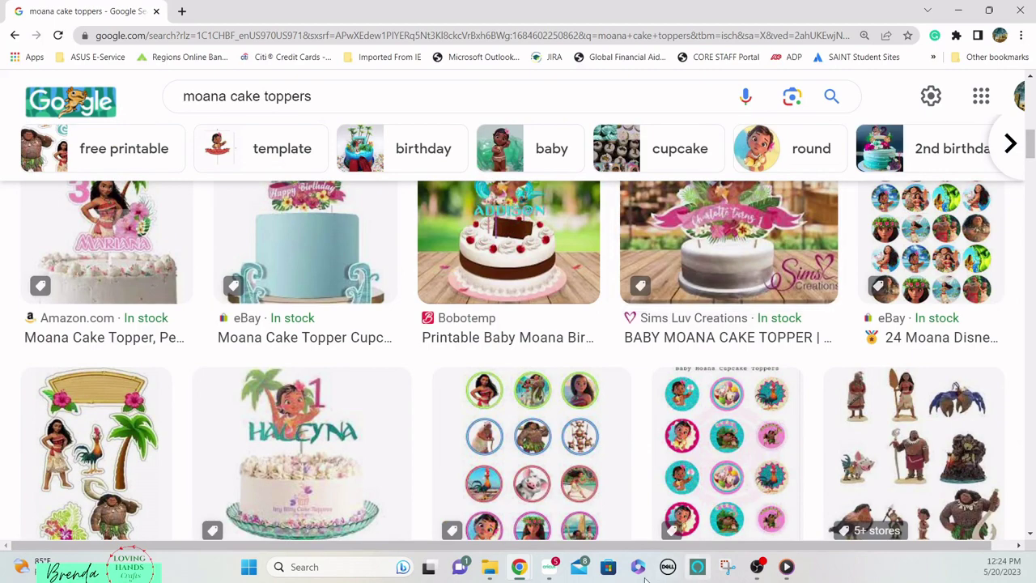
Step: Switch to the "baby moana" image search window and look through the transparent-background results for usable pictures
{"action": "mouse_move", "coordinate": [523, 567]}
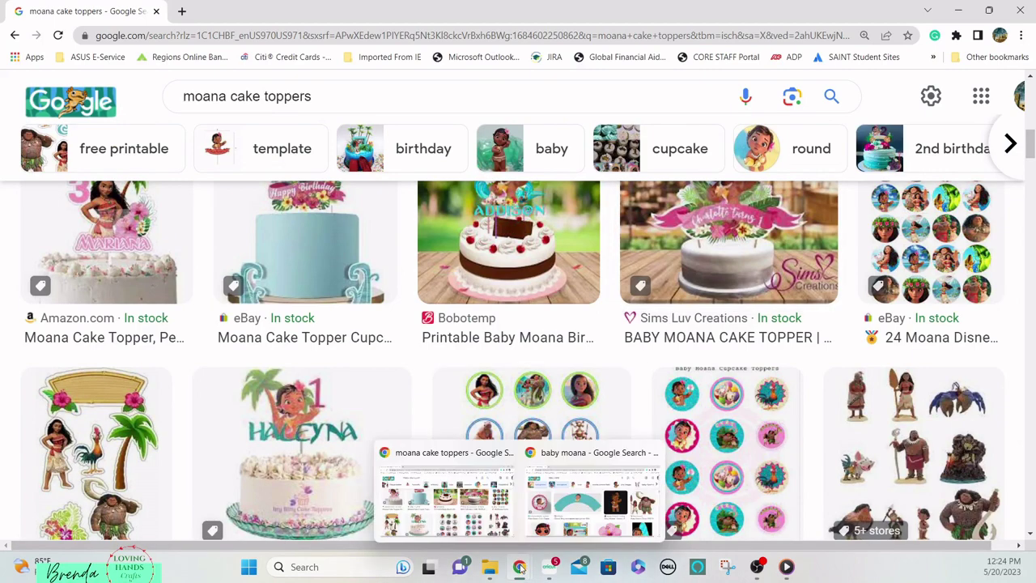
{"action": "left_click", "coordinate": [573, 527]}
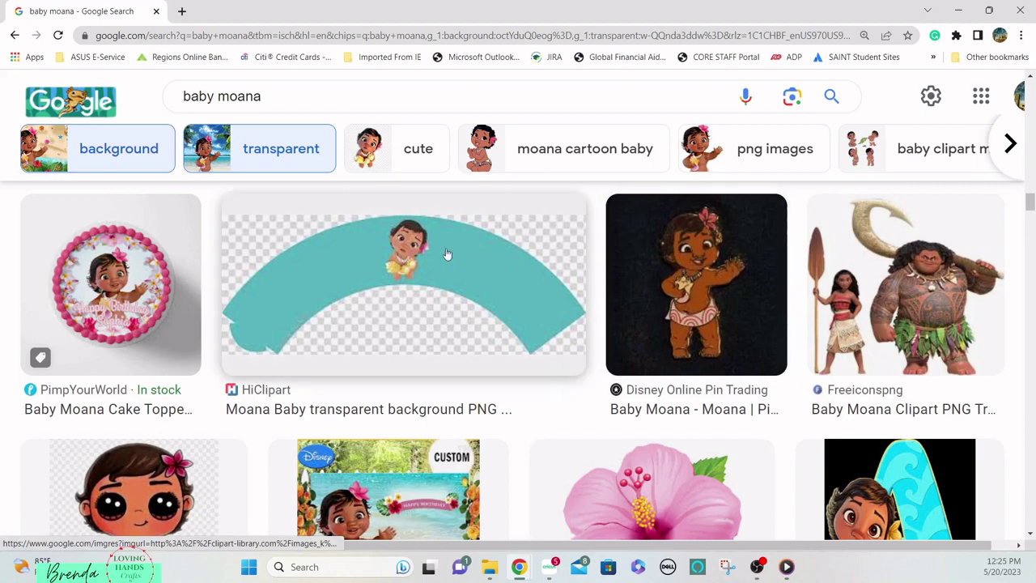
{"action": "scroll", "coordinate": [493, 280], "scroll_direction": "down", "scroll_amount": 3}
{"action": "scroll", "coordinate": [493, 280], "scroll_direction": "down", "scroll_amount": 7}
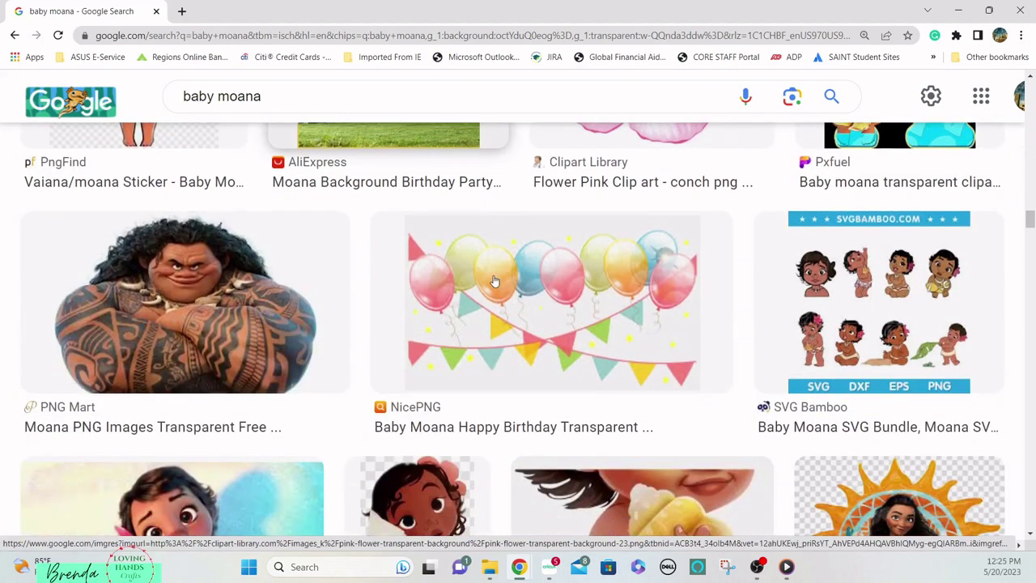
{"action": "scroll", "coordinate": [493, 280], "scroll_direction": "down", "scroll_amount": 4}
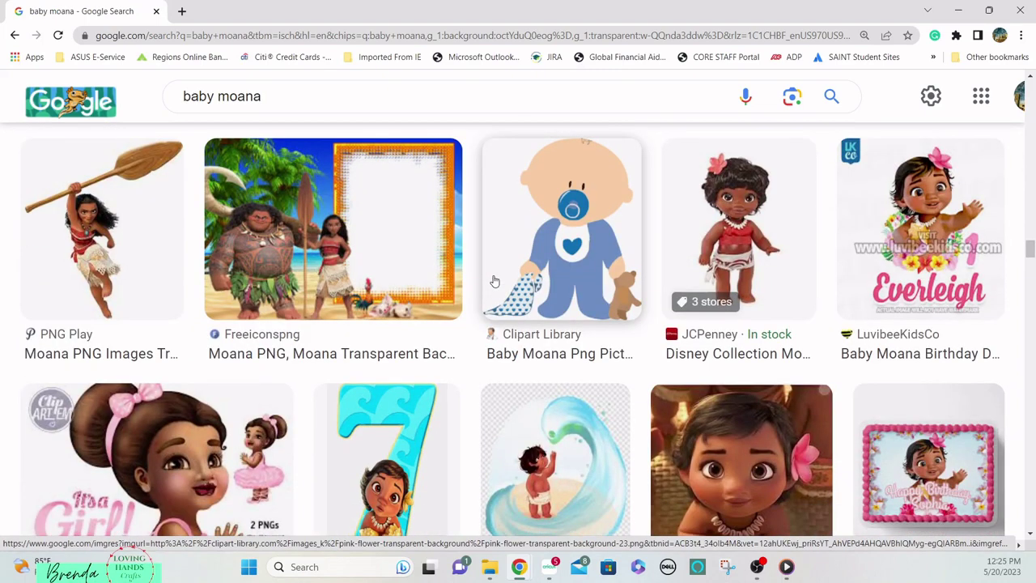
Step: Switch to Cricut Design Space and add the uploaded boat picture and teal wave picture to the canvas
{"action": "left_click", "coordinate": [565, 572]}
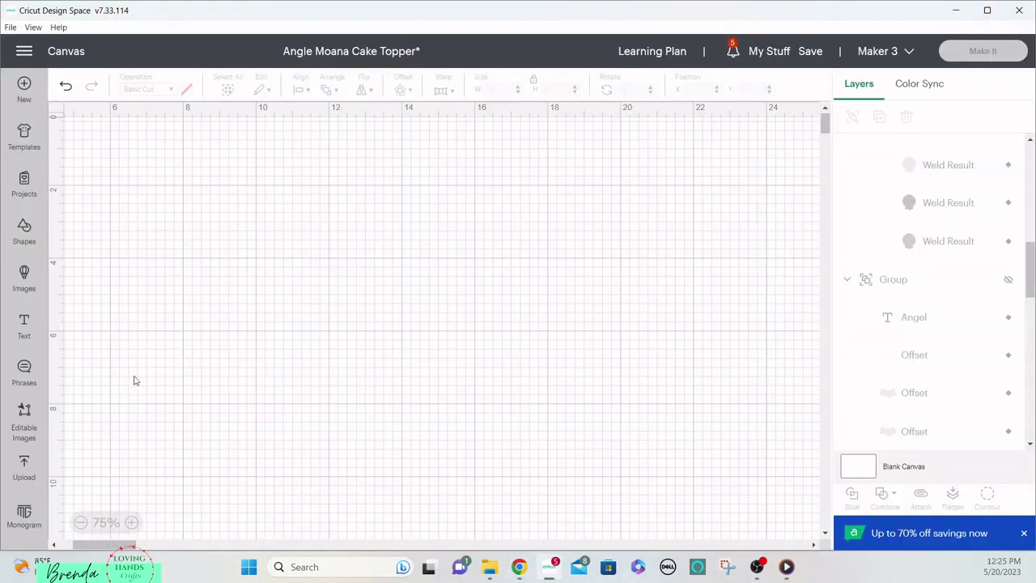
{"action": "left_click", "coordinate": [22, 463]}
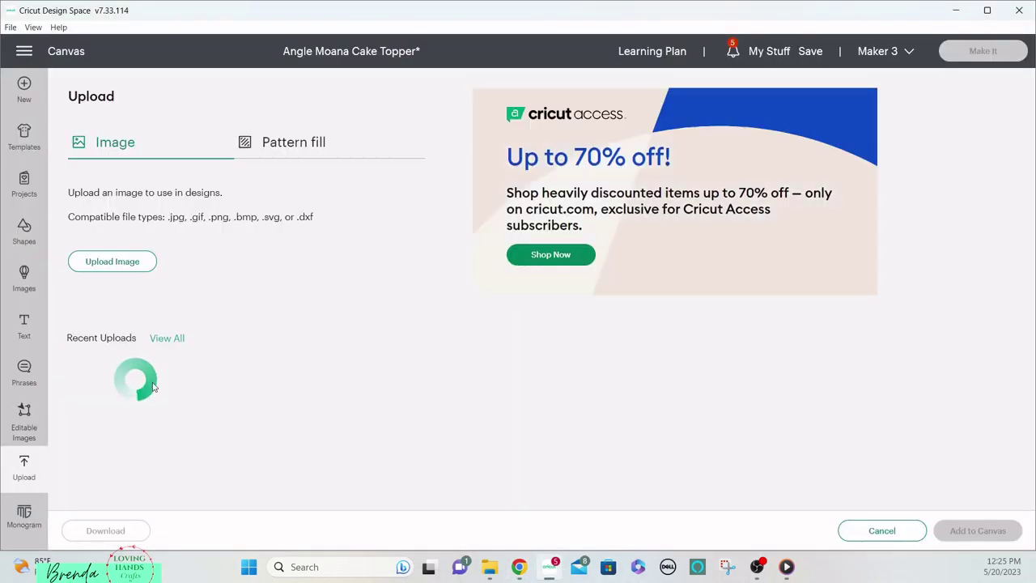
{"action": "scroll", "coordinate": [162, 387], "scroll_direction": "down", "scroll_amount": 3}
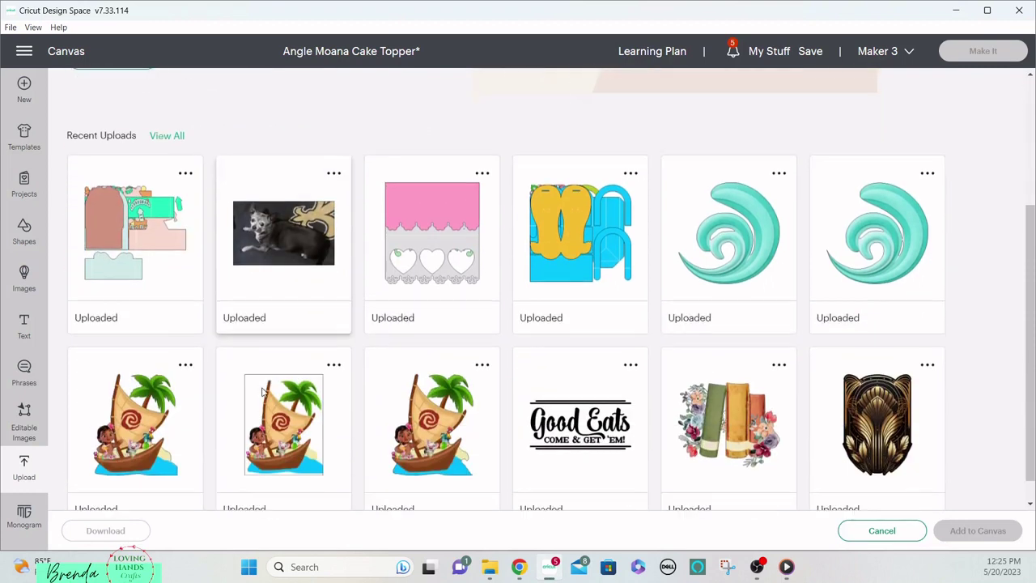
{"action": "left_click", "coordinate": [165, 415]}
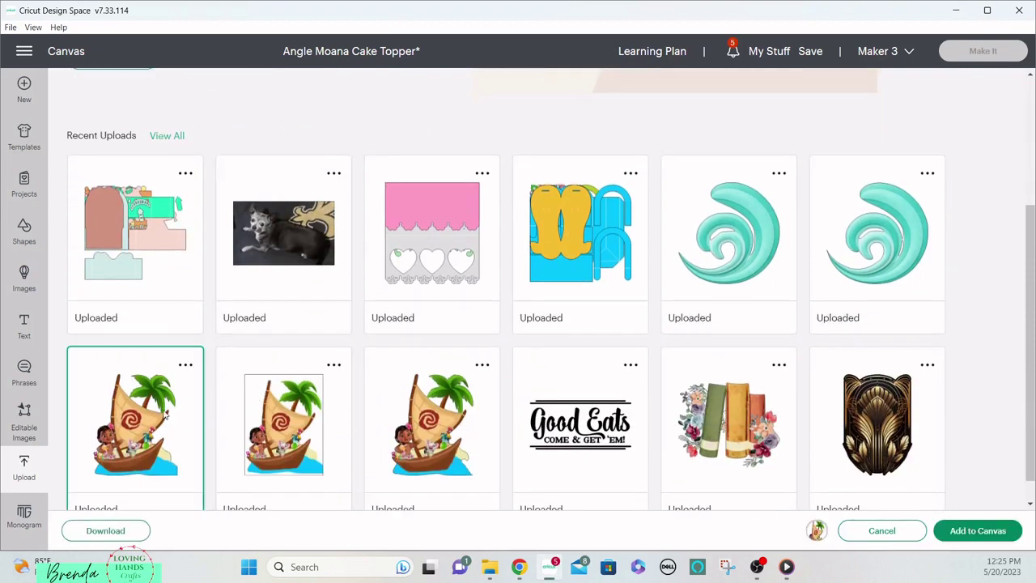
{"action": "left_click", "coordinate": [706, 280]}
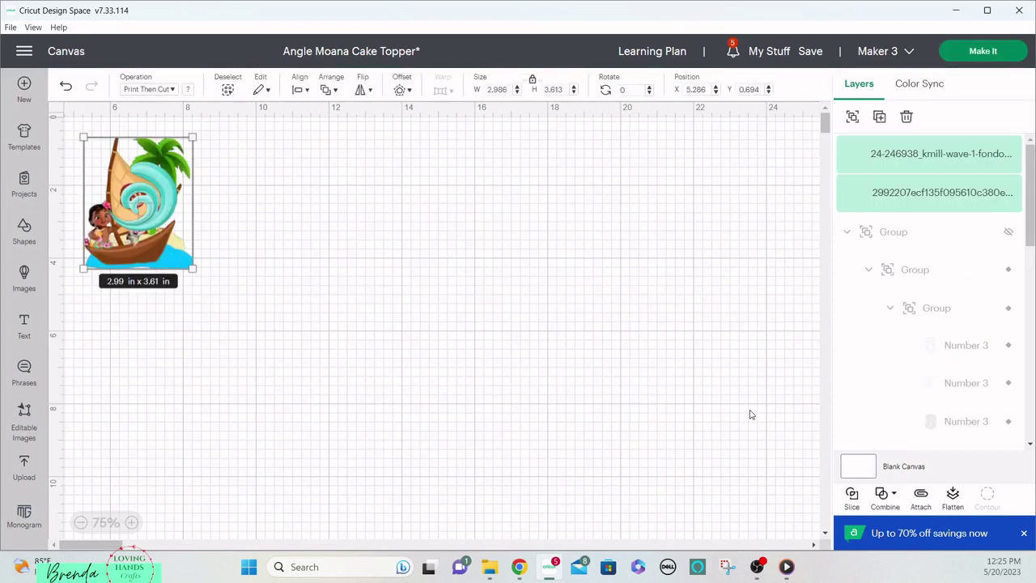
Step: Move the wave and boat images out of the work area, to around the 20-inch mark of the horizontal ruler
{"action": "left_click", "coordinate": [428, 275]}
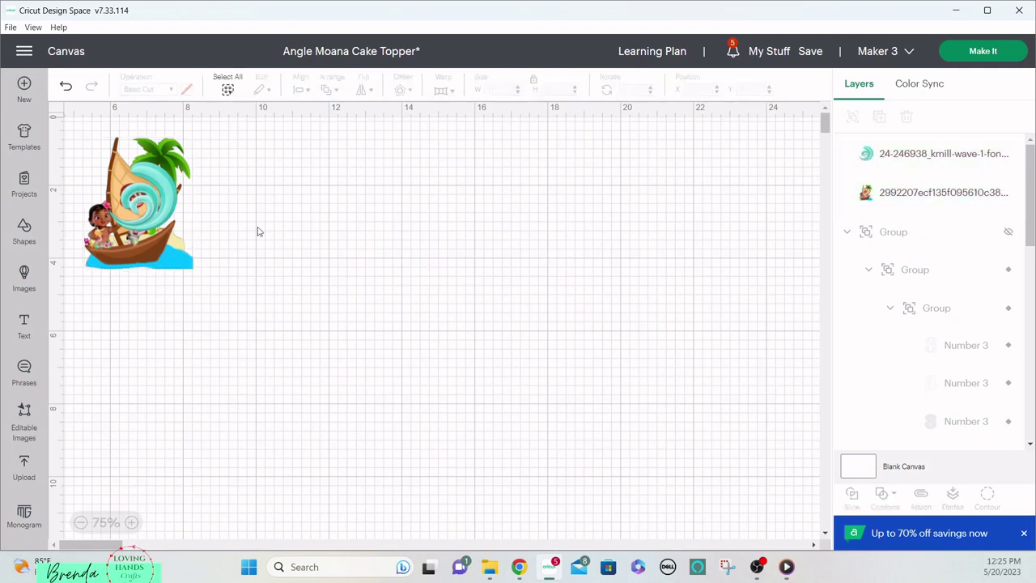
{"action": "left_click_drag", "start_coordinate": [144, 212], "coordinate": [626, 220]}
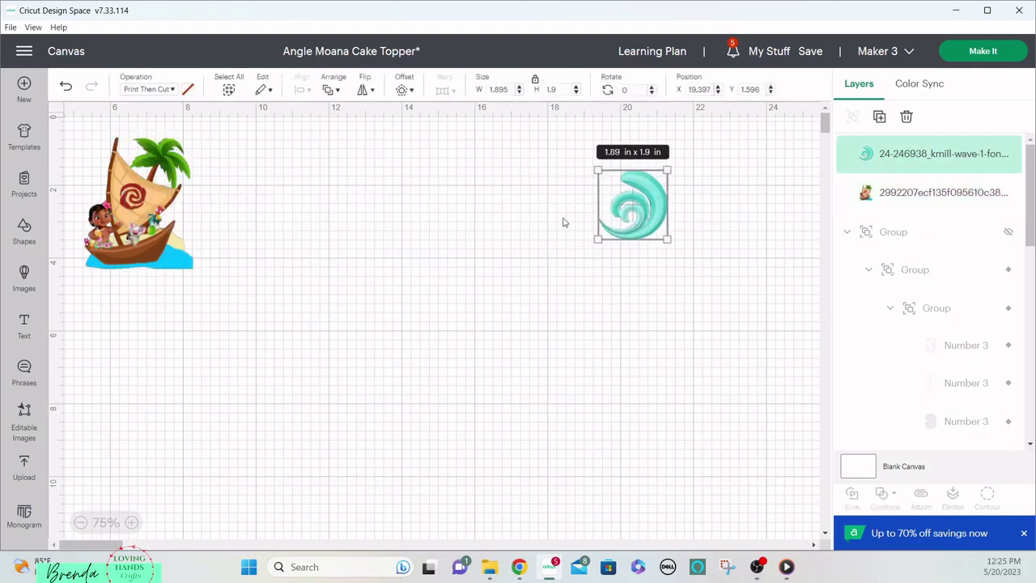
{"action": "left_click_drag", "start_coordinate": [146, 208], "coordinate": [628, 233]}
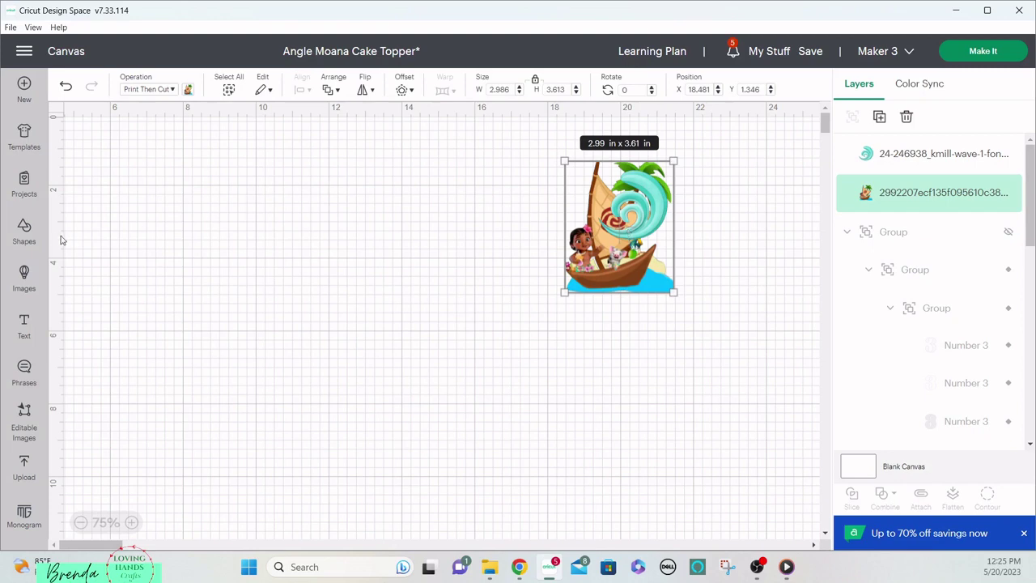
Step: Insert a circle shape on the canvas and set its size to 6 in by 6 in
{"action": "left_click", "coordinate": [25, 235]}
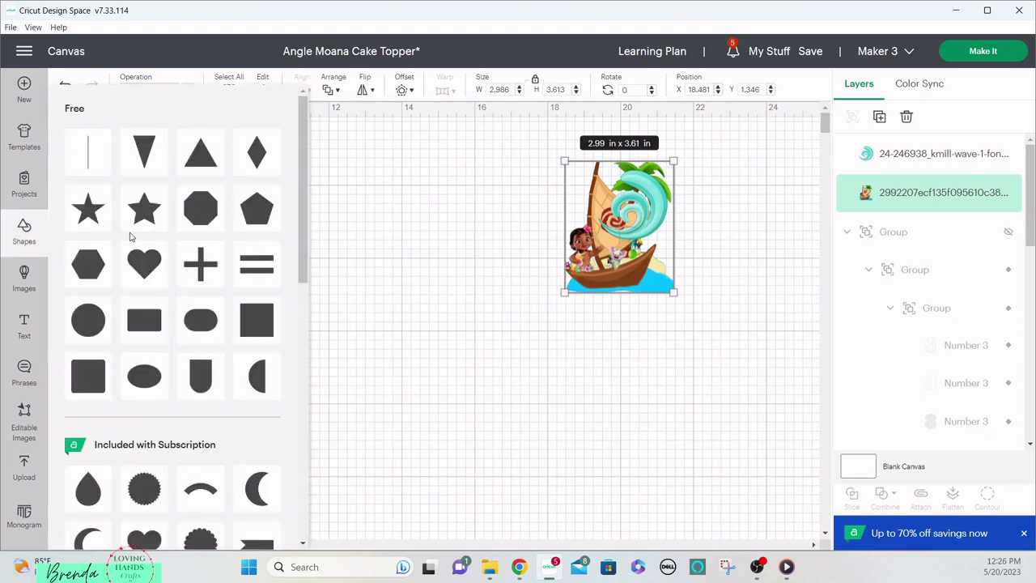
{"action": "left_click", "coordinate": [81, 325]}
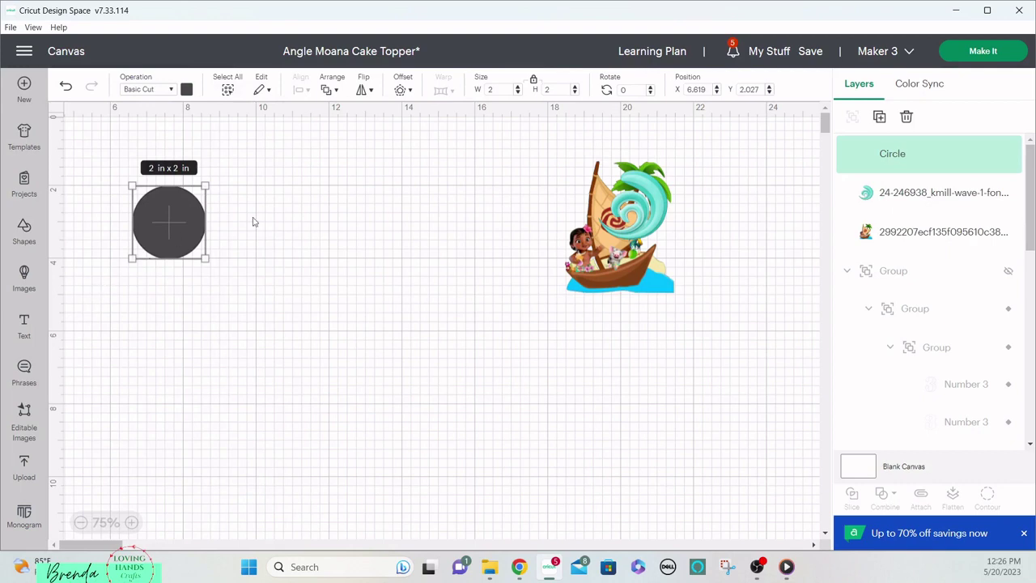
{"action": "left_click", "coordinate": [501, 86]}
{"action": "key", "text": "Return"}
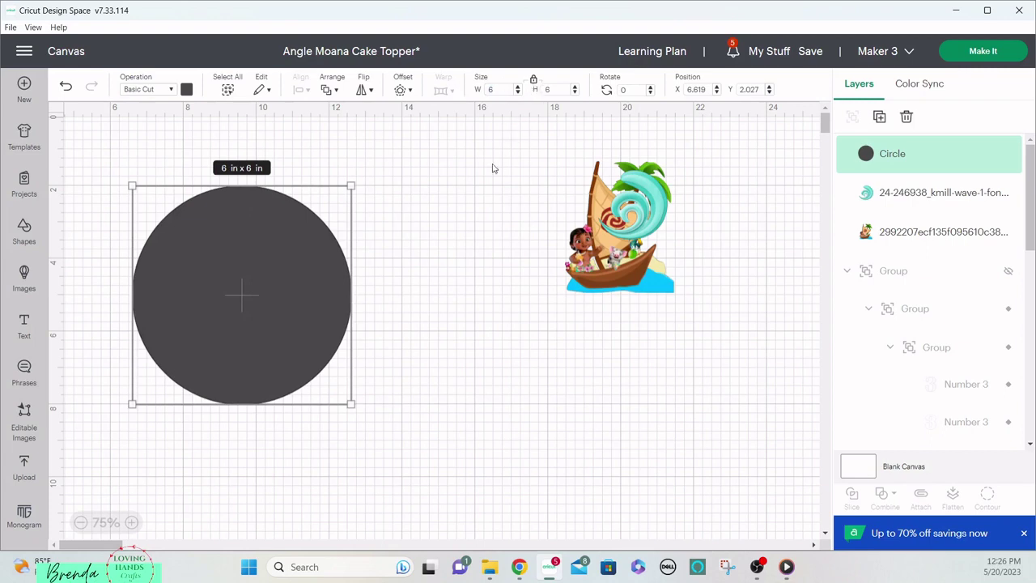
{"action": "left_click", "coordinate": [421, 207]}
Step: Make two duplicates of the 6 in circle, placing one just below the boat and the other overlapping the original
{"action": "left_click", "coordinate": [289, 236]}
{"action": "left_click", "coordinate": [882, 120]}
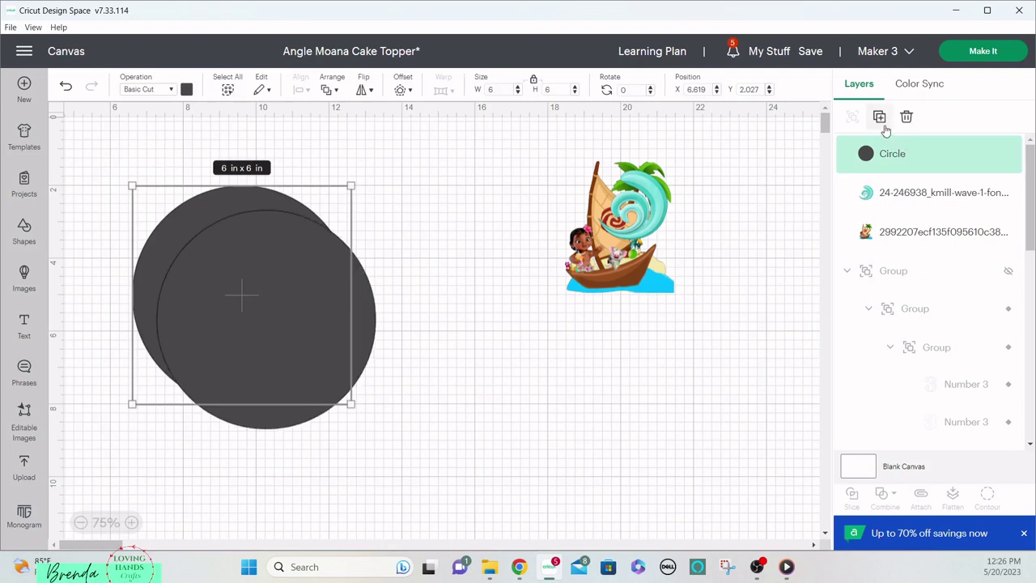
{"action": "left_click_drag", "start_coordinate": [316, 286], "coordinate": [650, 386]}
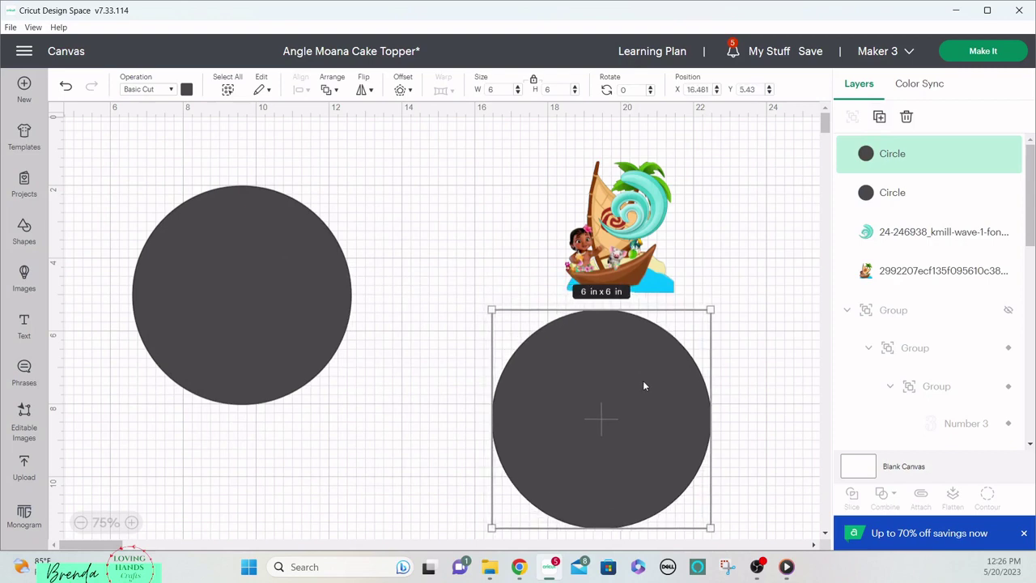
{"action": "left_click_drag", "start_coordinate": [587, 381], "coordinate": [498, 338]}
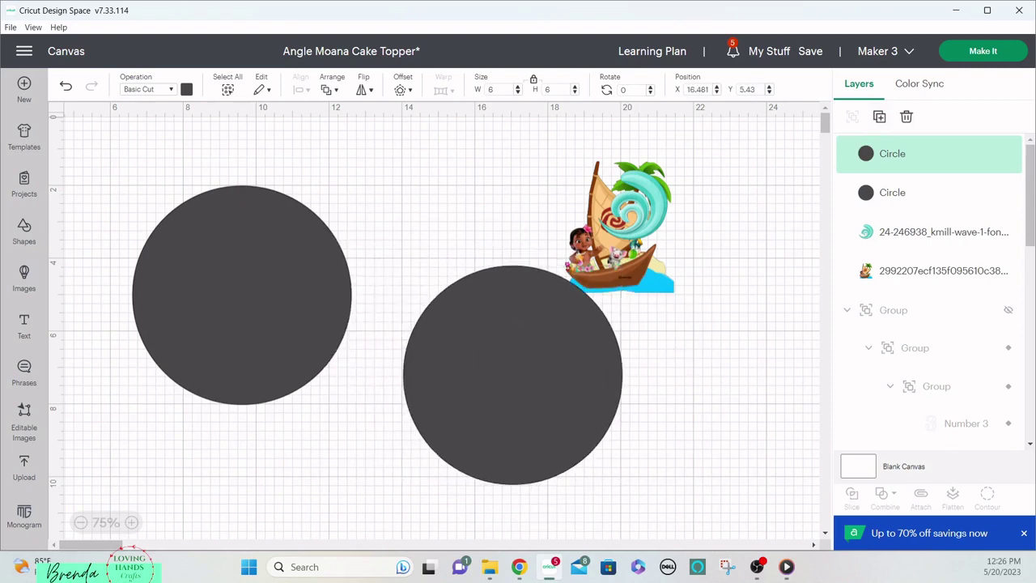
{"action": "left_click", "coordinate": [881, 121]}
{"action": "left_click_drag", "start_coordinate": [466, 318], "coordinate": [682, 344]}
{"action": "left_click_drag", "start_coordinate": [319, 305], "coordinate": [371, 245]}
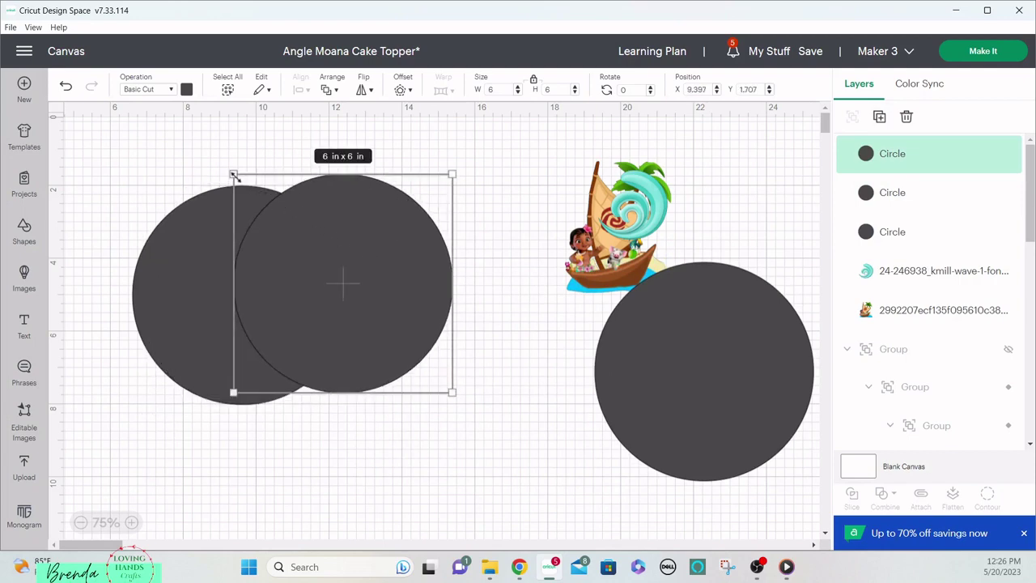
Step: Shrink the overlapping circle copy to about 5.33 in and recolor it light yellow
{"action": "left_click_drag", "start_coordinate": [235, 180], "coordinate": [258, 199]}
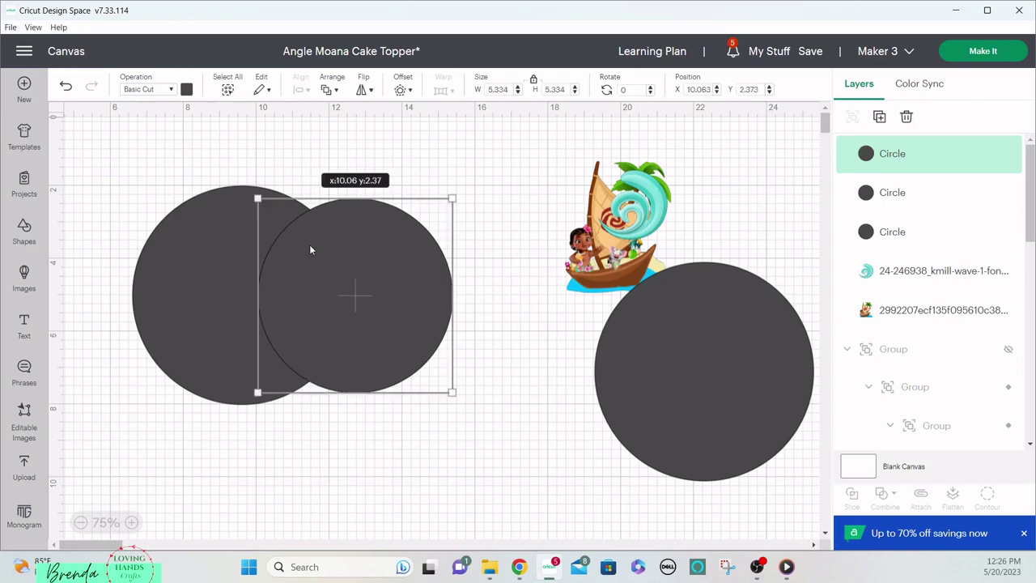
{"action": "left_click", "coordinate": [187, 91]}
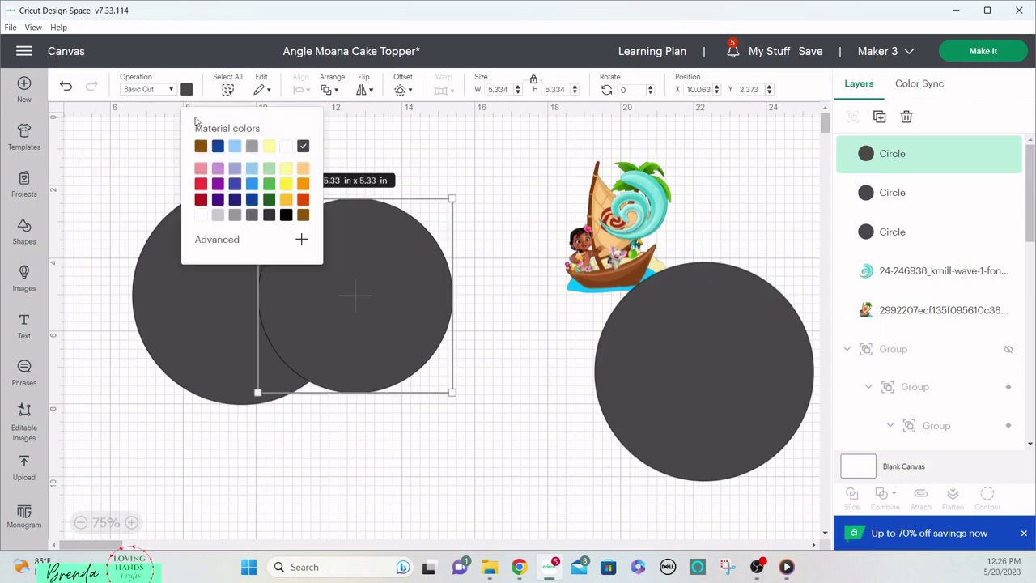
{"action": "left_click", "coordinate": [269, 148]}
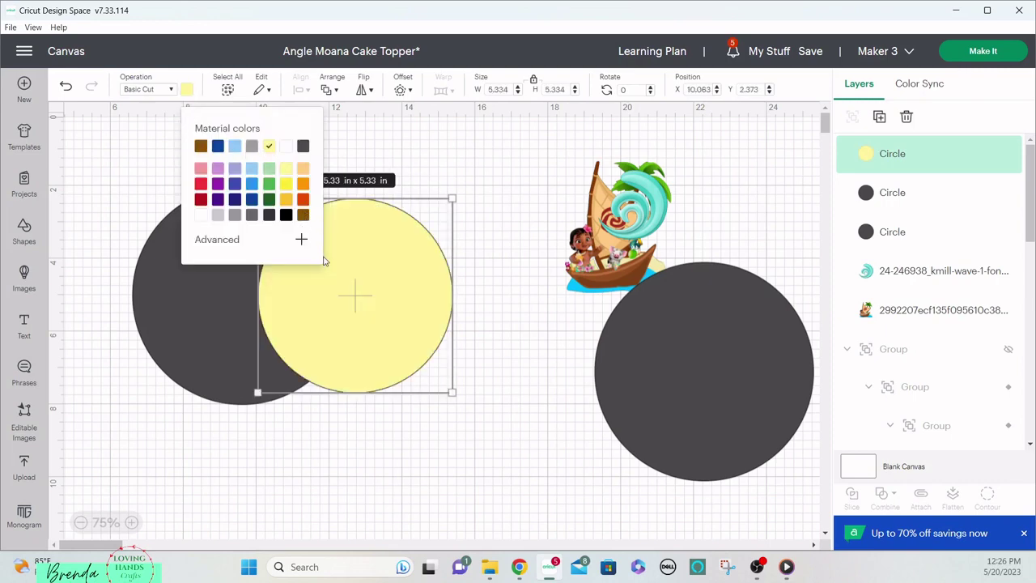
{"action": "left_click", "coordinate": [463, 155]}
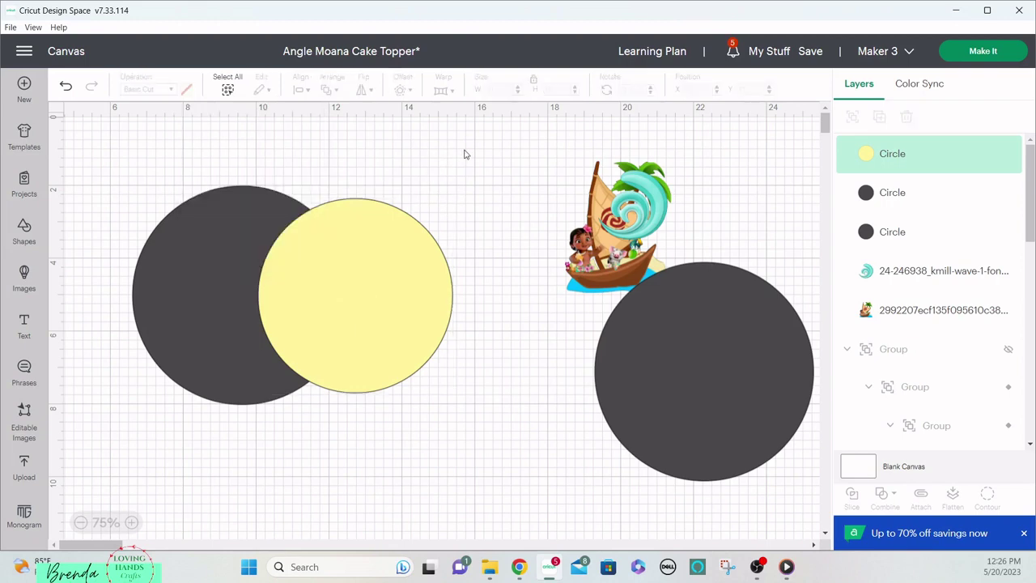
Step: Place the light yellow circle on top of the original 6 in dark circle, leaving an even dark border around it
{"action": "left_click_drag", "start_coordinate": [318, 227], "coordinate": [202, 236]}
{"action": "left_click", "coordinate": [359, 166]}
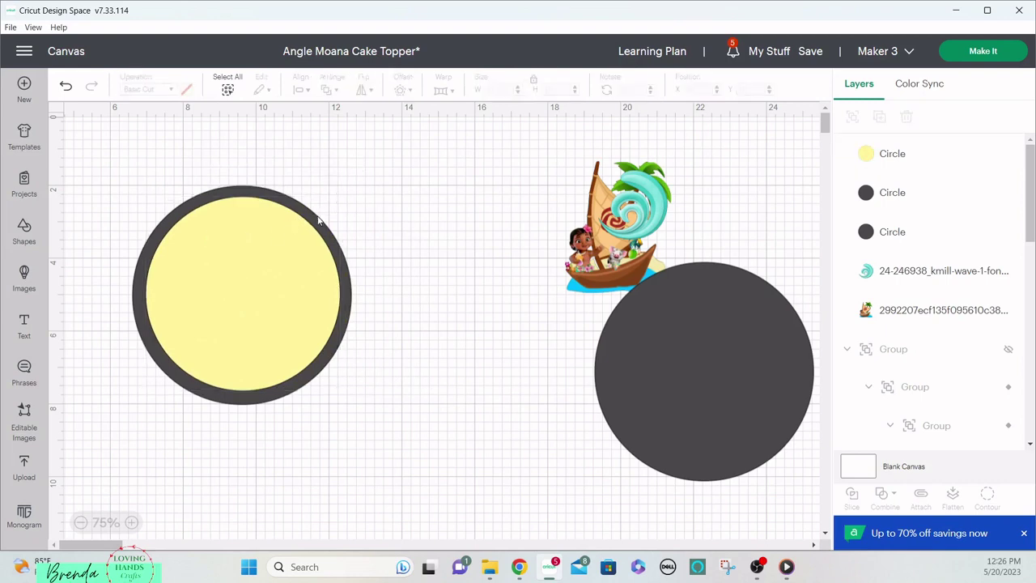
{"action": "left_click", "coordinate": [316, 225]}
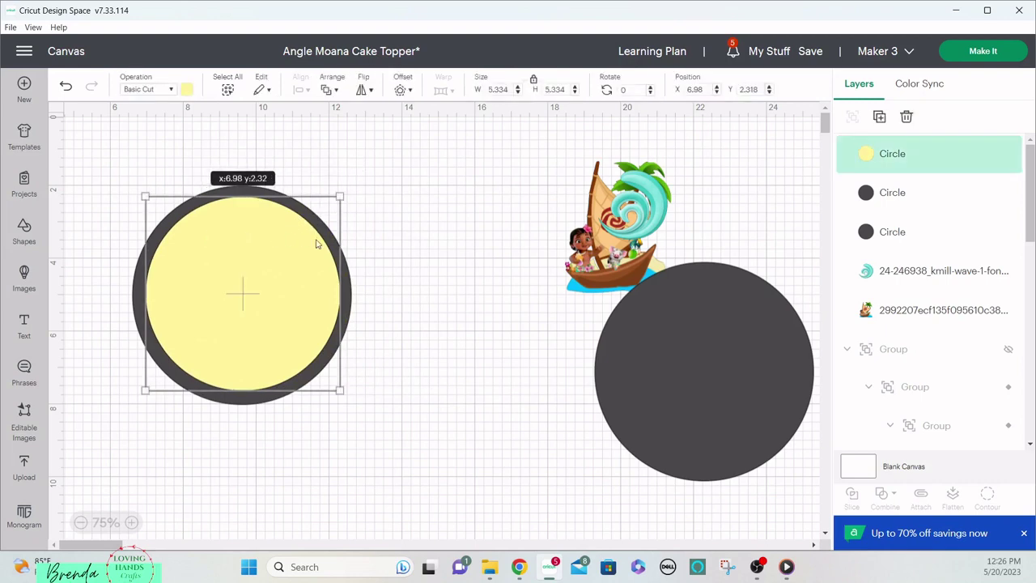
{"action": "left_click_drag", "start_coordinate": [317, 240], "coordinate": [545, 277]}
{"action": "left_click", "coordinate": [283, 261]}
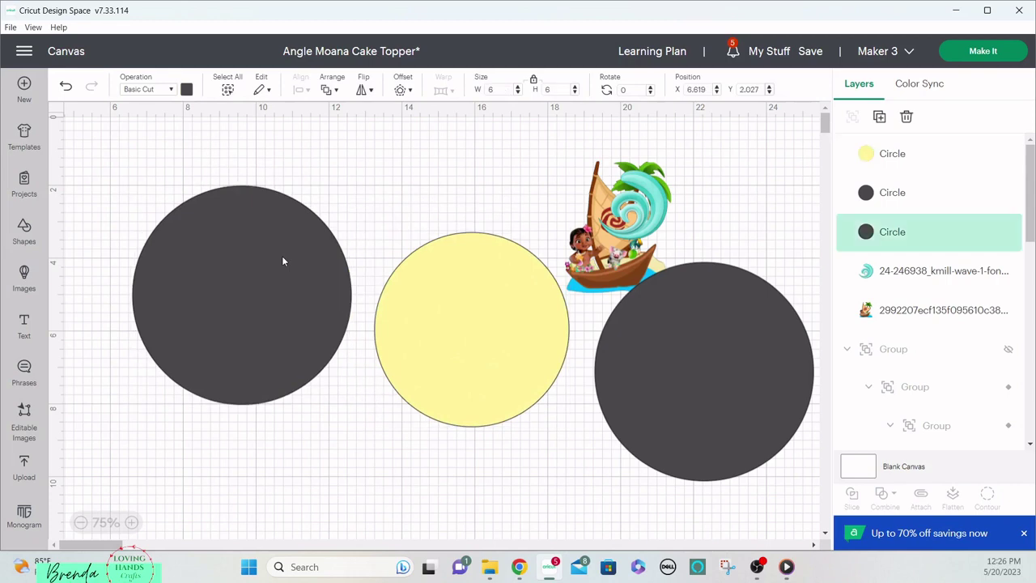
{"action": "left_click_drag", "start_coordinate": [422, 283], "coordinate": [191, 254]}
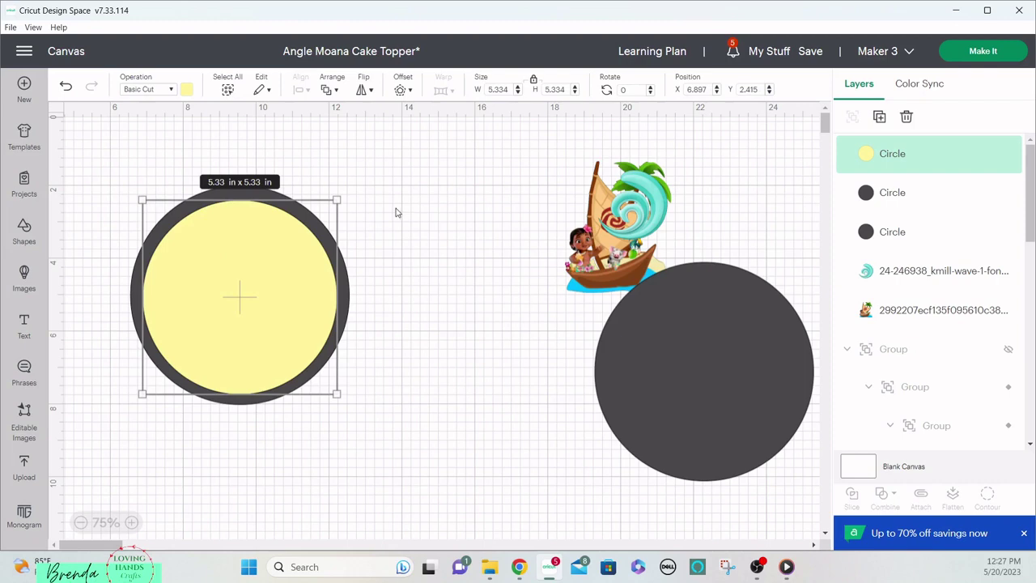
{"action": "left_click", "coordinate": [351, 188]}
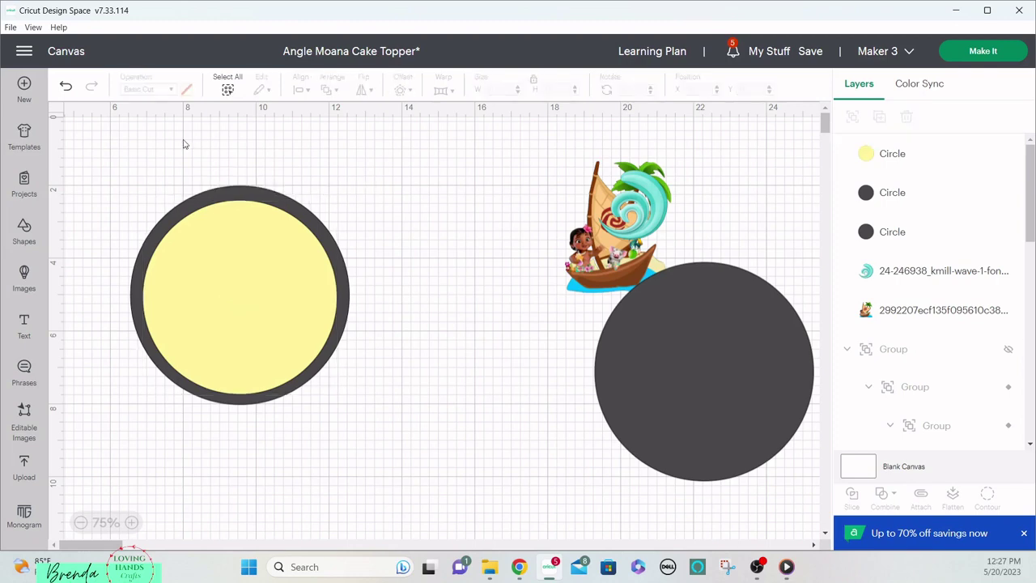
Step: Select the yellow circle with the dark circle beneath it and align them with Center
{"action": "left_click_drag", "start_coordinate": [157, 139], "coordinate": [260, 311]}
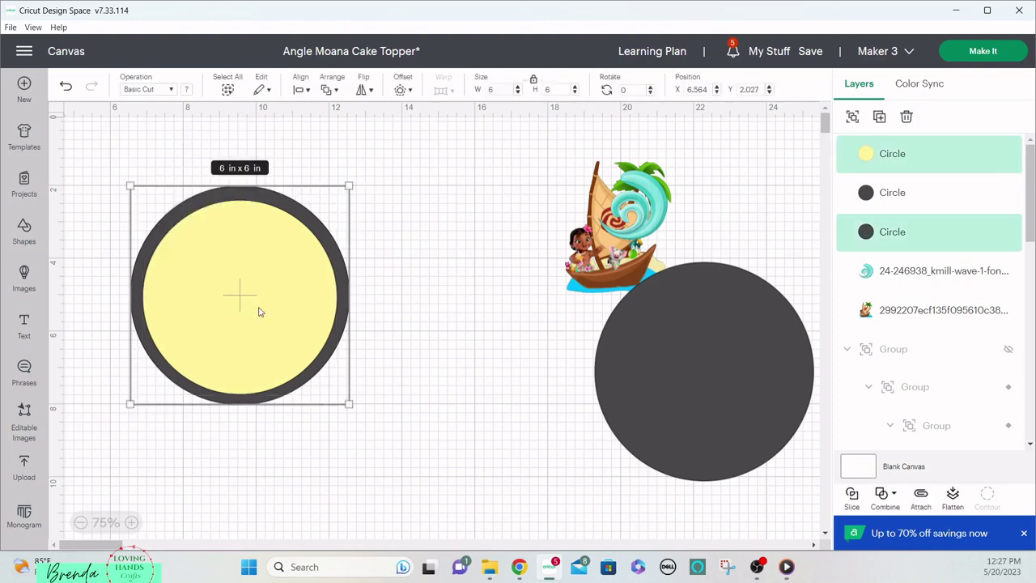
{"action": "left_click", "coordinate": [299, 90]}
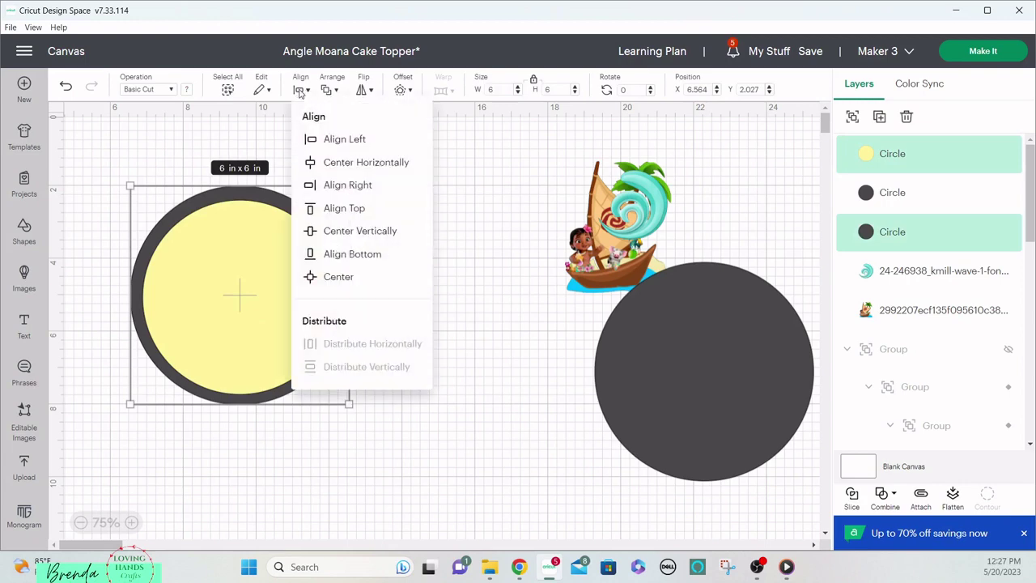
{"action": "left_click", "coordinate": [315, 277]}
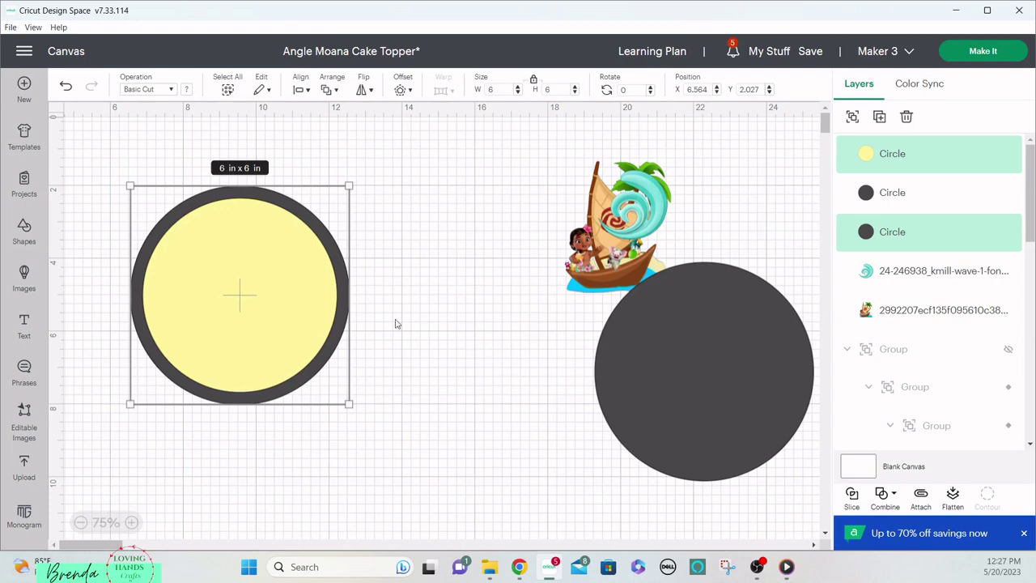
Step: Slice the yellow circle out of the dark one, then delete the yellow piece and move the dark inner disc away from the ring
{"action": "left_click_drag", "start_coordinate": [299, 286], "coordinate": [489, 462]}
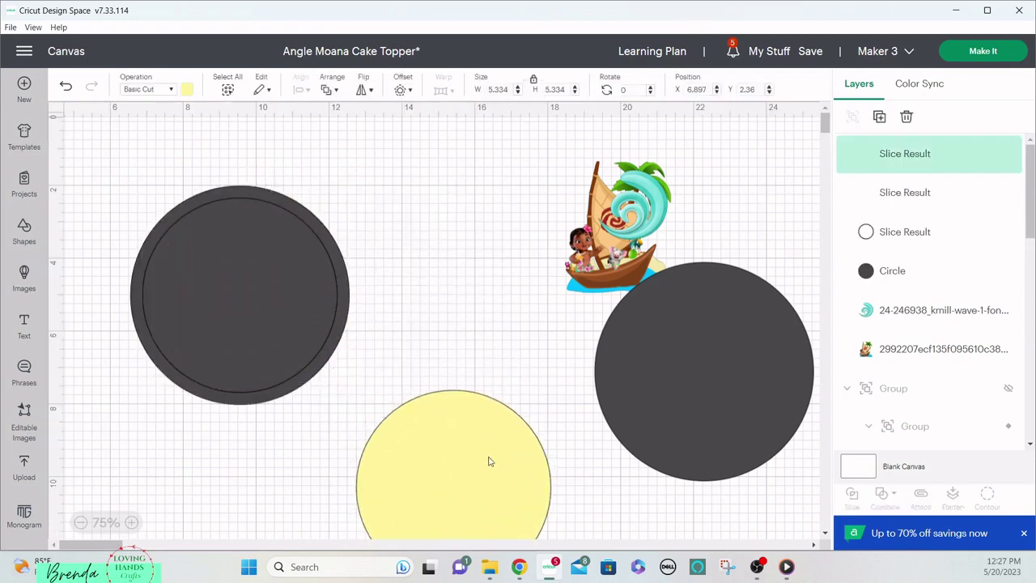
{"action": "left_click_drag", "start_coordinate": [300, 317], "coordinate": [475, 284]}
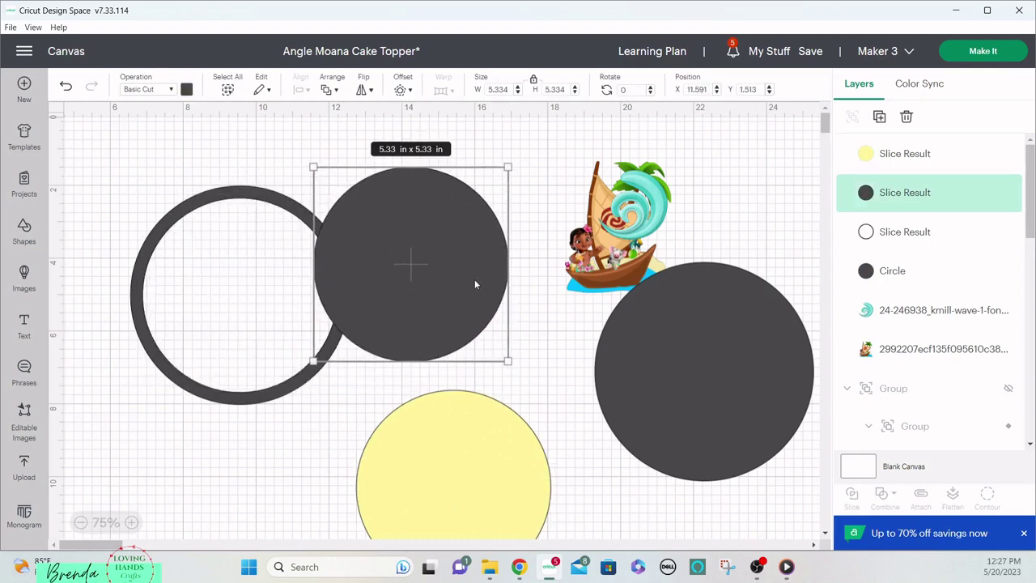
{"action": "left_click", "coordinate": [478, 438]}
{"action": "key", "text": "Delete"}
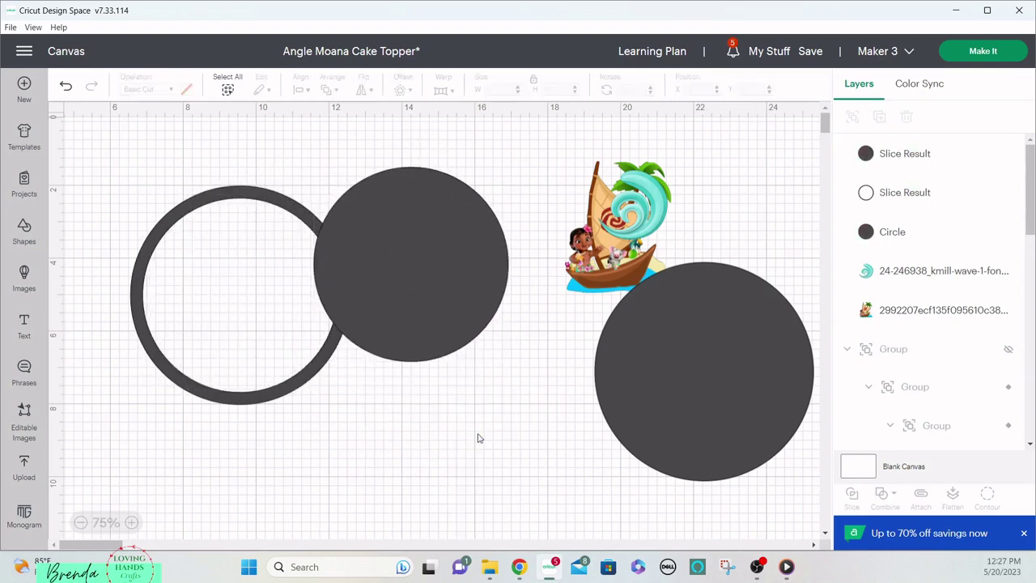
{"action": "left_click_drag", "start_coordinate": [445, 307], "coordinate": [508, 439]}
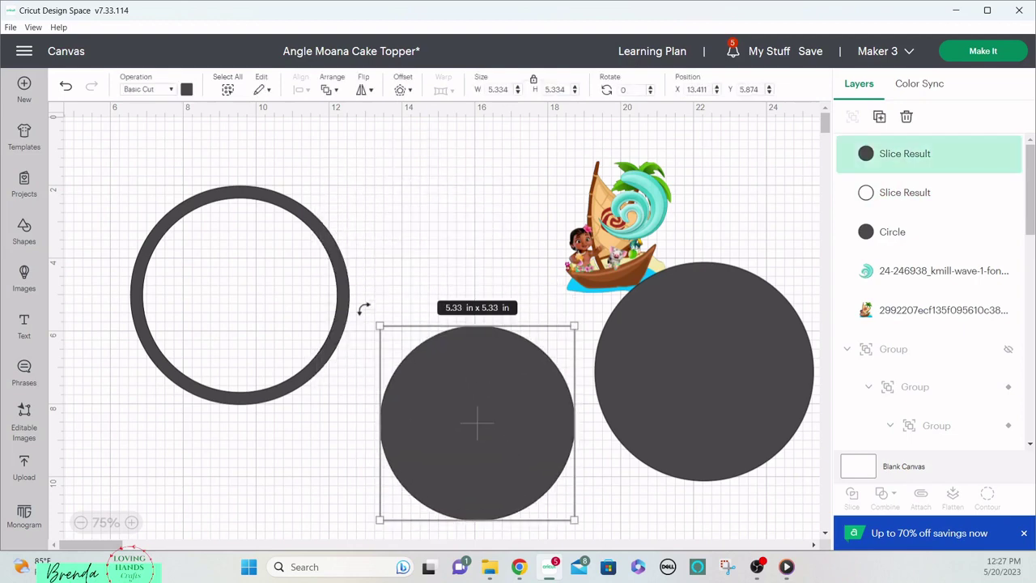
Step: Recolor the 6 in sliced ring light yellow
{"action": "left_click", "coordinate": [323, 250]}
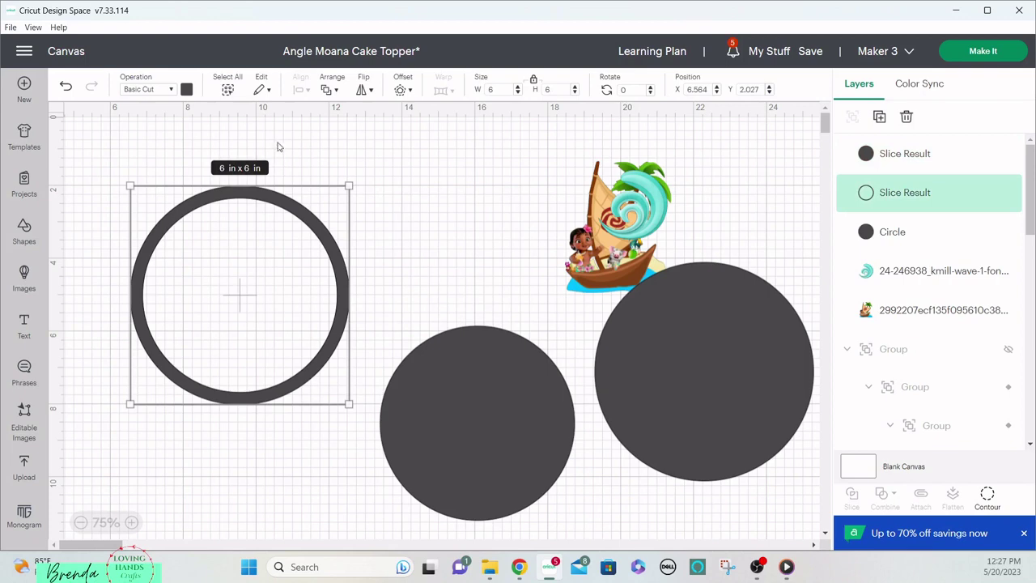
{"action": "left_click", "coordinate": [187, 90]}
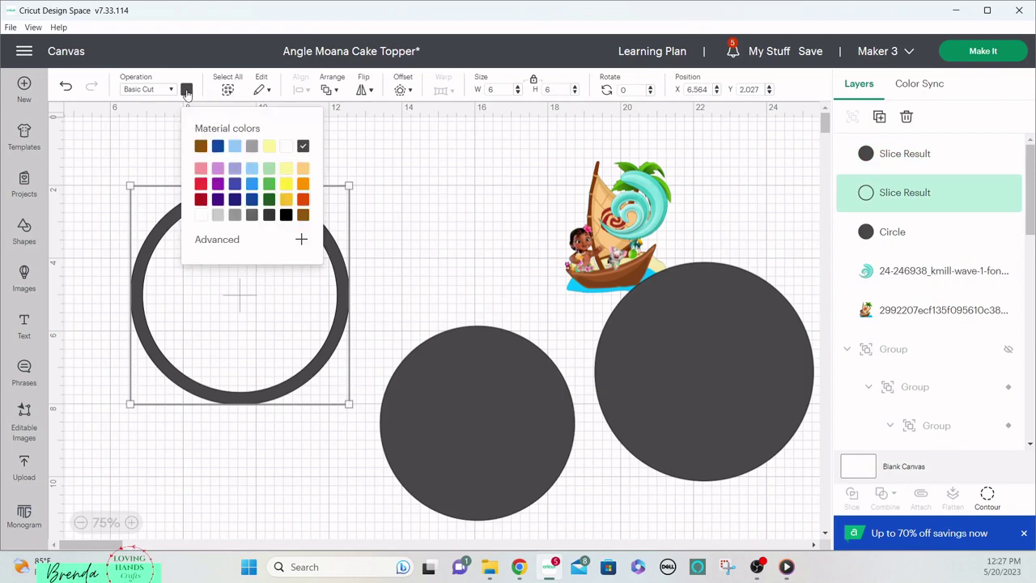
{"action": "left_click", "coordinate": [268, 147]}
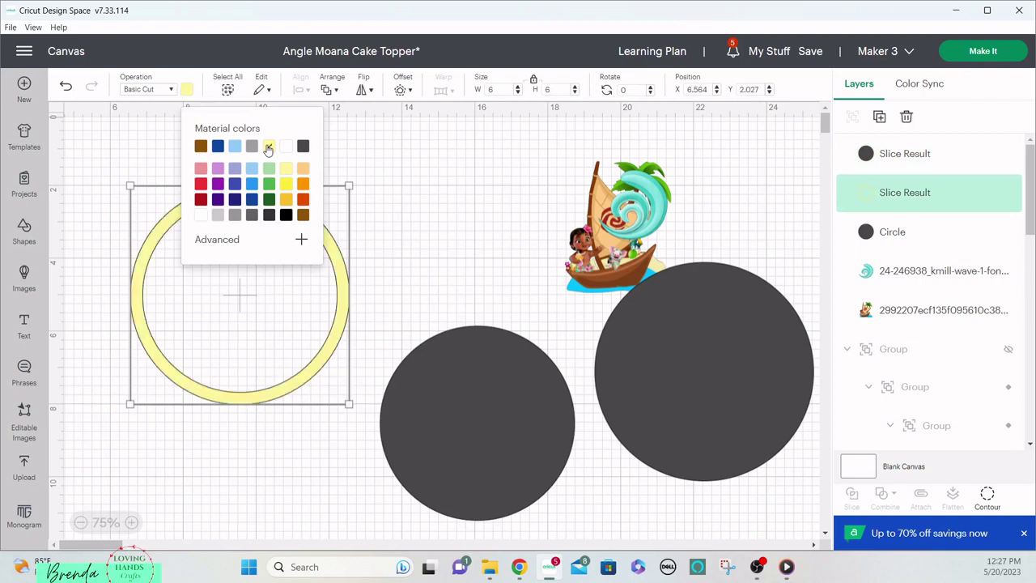
{"action": "left_click", "coordinate": [427, 200]}
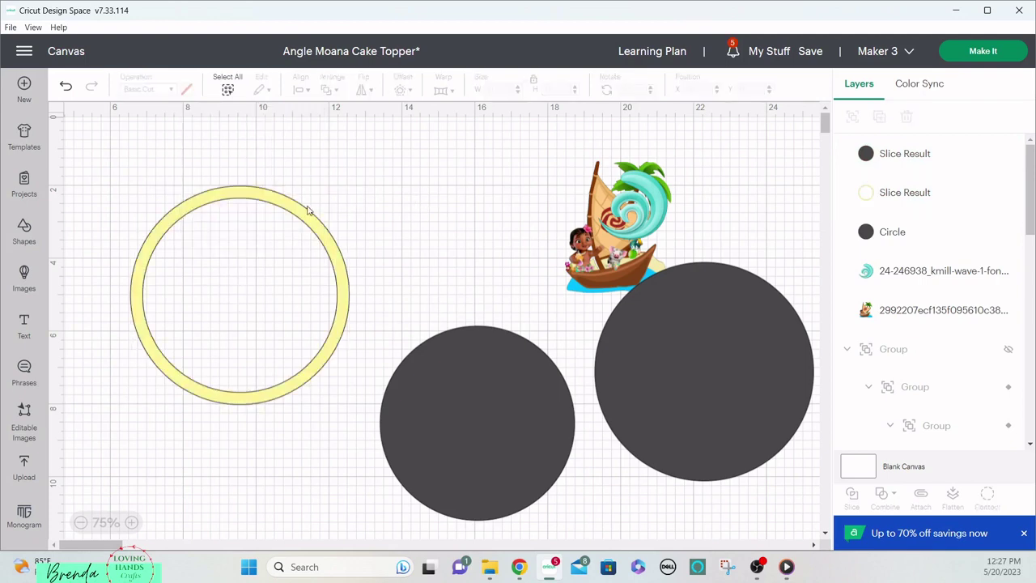
Step: Place the dark inner disc over the yellow ring's opening and enlarge it to about 5.48 in wide by 5.56 in high
{"action": "left_click_drag", "start_coordinate": [421, 374], "coordinate": [182, 248]}
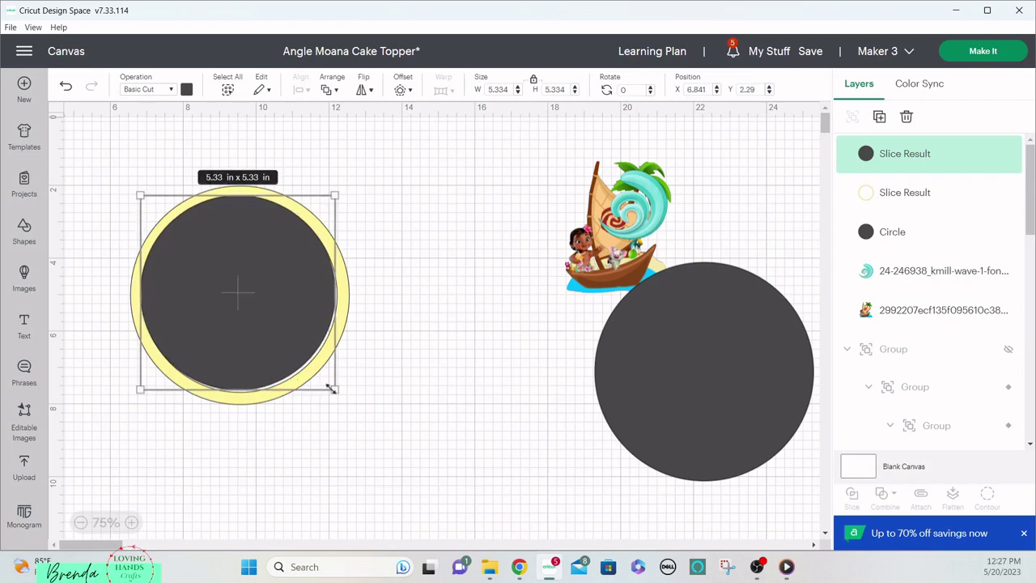
{"action": "left_click_drag", "start_coordinate": [331, 389], "coordinate": [332, 393]}
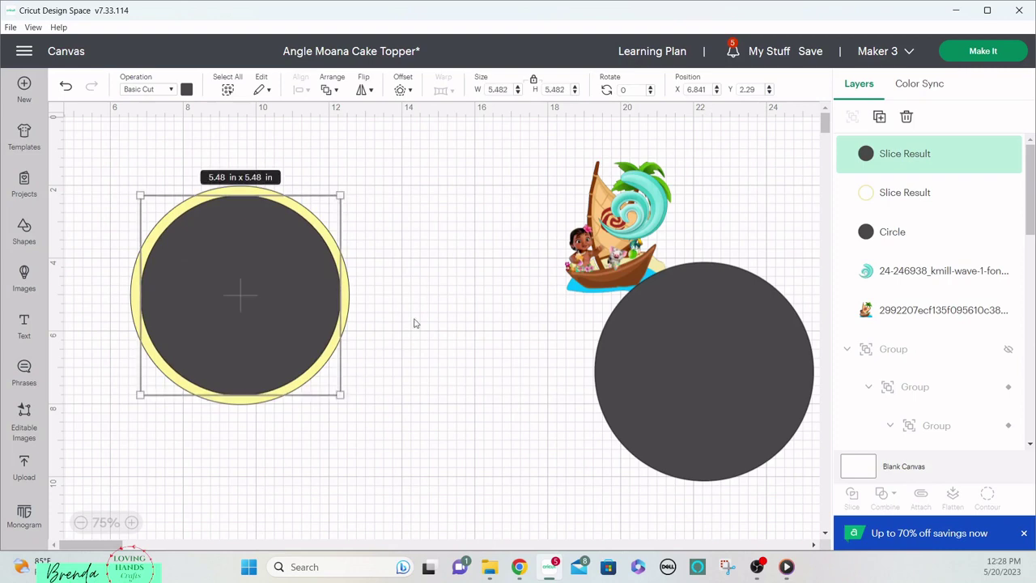
{"action": "left_click_drag", "start_coordinate": [329, 289], "coordinate": [300, 296]}
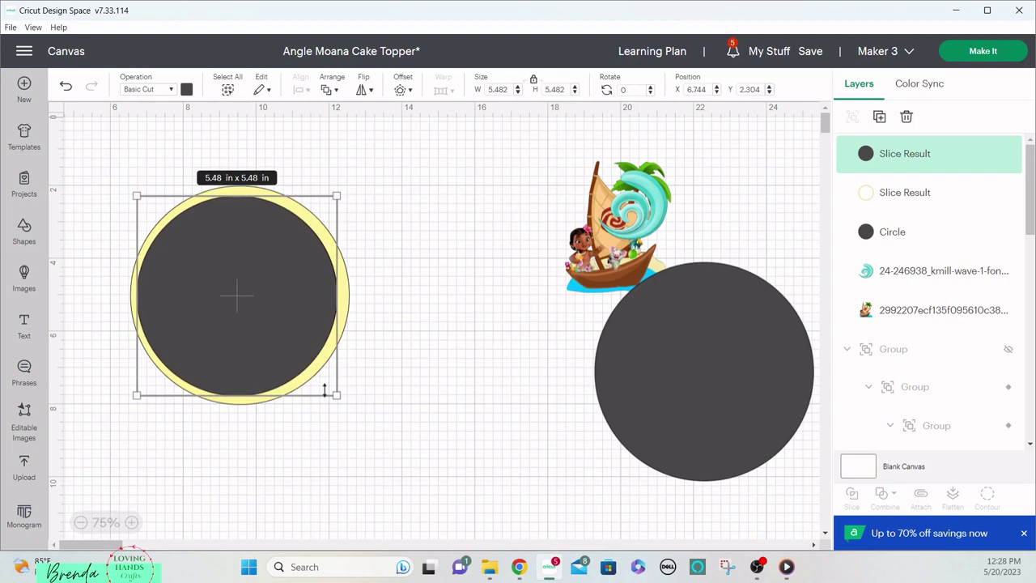
{"action": "left_click_drag", "start_coordinate": [324, 392], "coordinate": [325, 393]}
{"action": "left_click", "coordinate": [405, 338]}
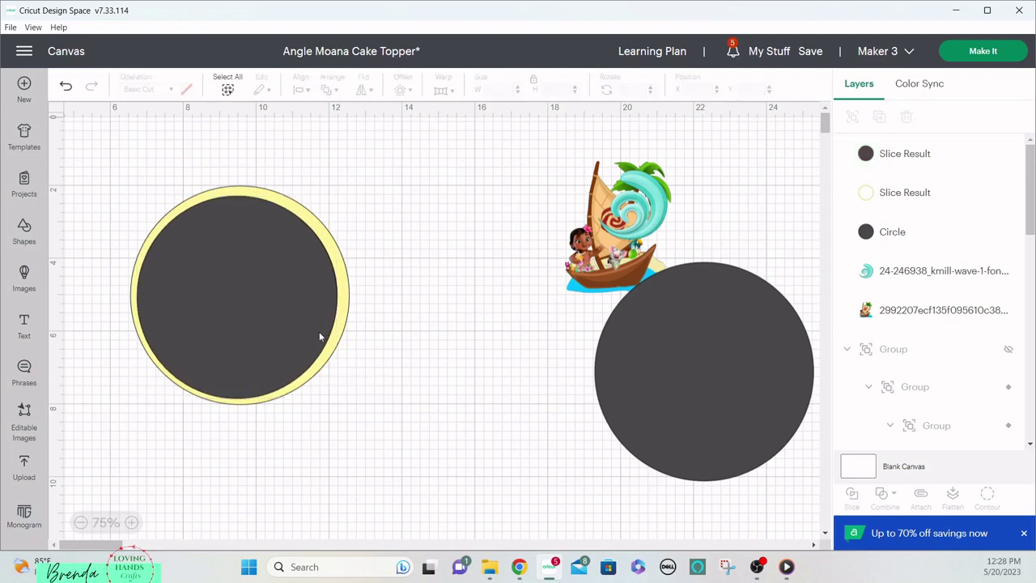
Step: Send the enlarged dark disc to the back and position it behind the yellow ring so it fills the opening
{"action": "left_click_drag", "start_coordinate": [319, 331], "coordinate": [456, 313]}
{"action": "right_click", "coordinate": [334, 264]}
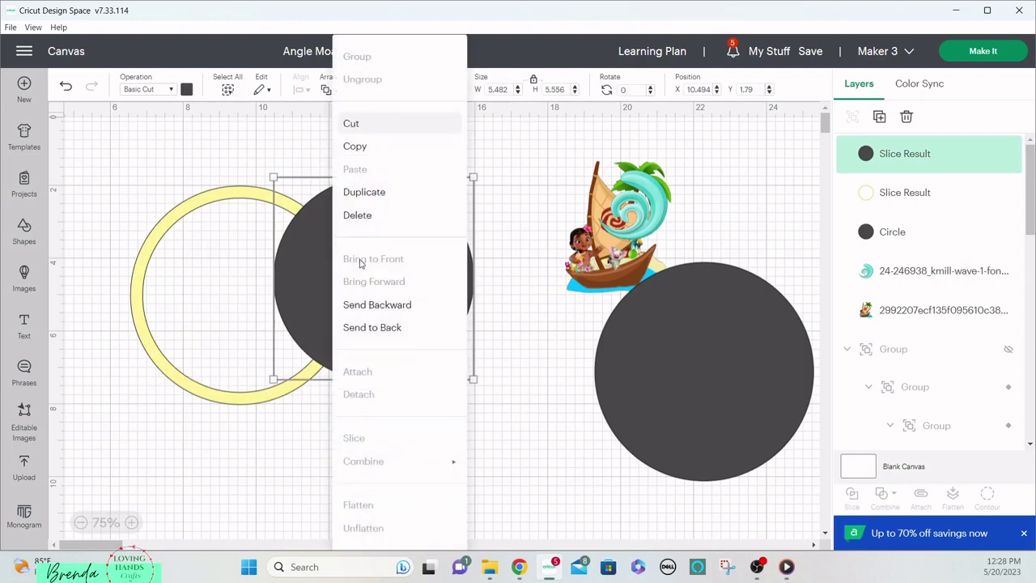
{"action": "left_click", "coordinate": [356, 326]}
{"action": "left_click_drag", "start_coordinate": [380, 297], "coordinate": [249, 295]}
{"action": "right_click", "coordinate": [249, 295]}
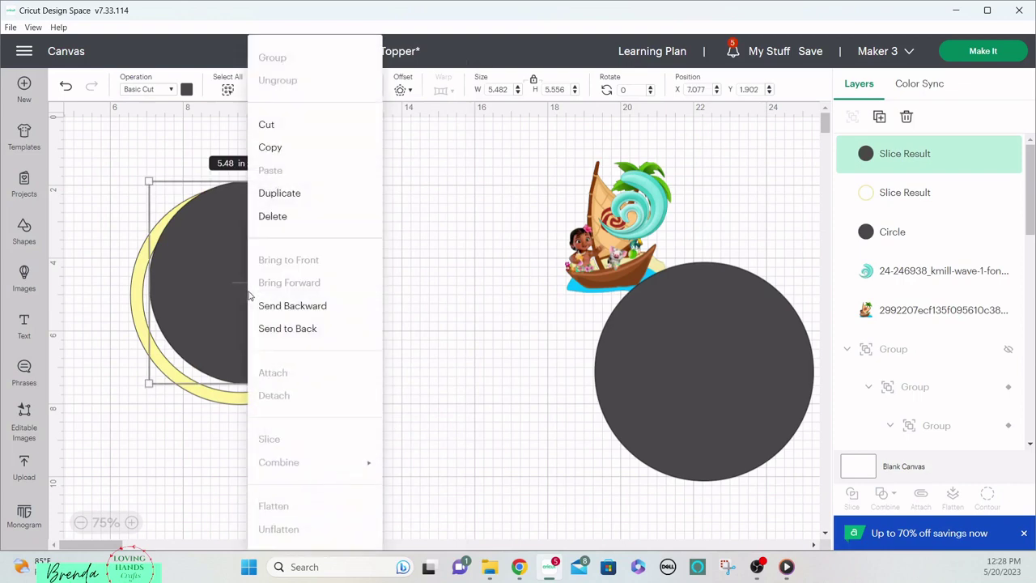
{"action": "left_click", "coordinate": [288, 328]}
{"action": "mouse_move", "coordinate": [285, 332]}
{"action": "left_mouse_down"}
{"action": "mouse_move", "coordinate": [289, 312]}
{"action": "mouse_move", "coordinate": [275, 333]}
{"action": "left_mouse_up"}
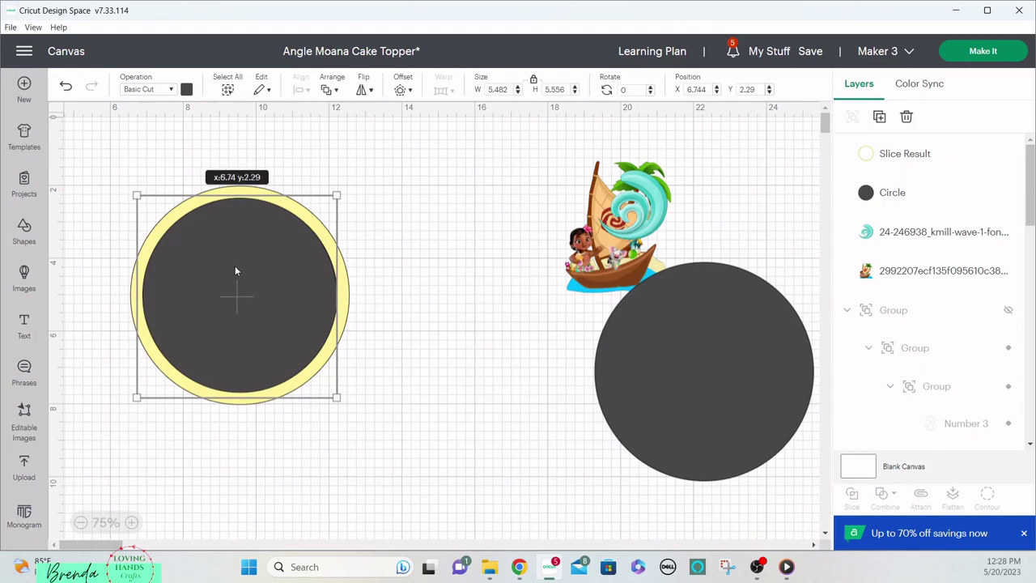
Step: Recolor the disc behind the yellow ring light gray
{"action": "left_click", "coordinate": [186, 90]}
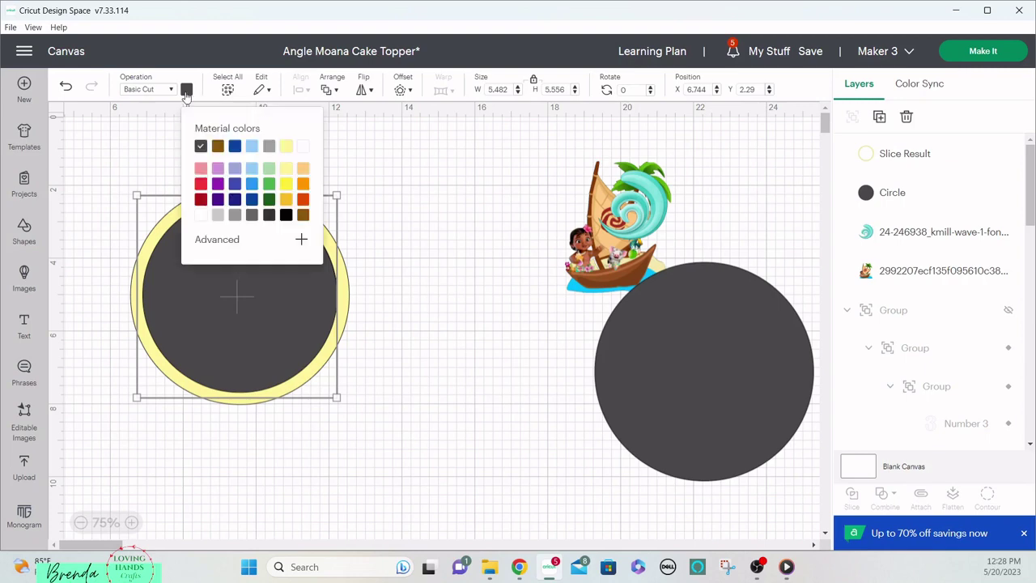
{"action": "left_click", "coordinate": [218, 219]}
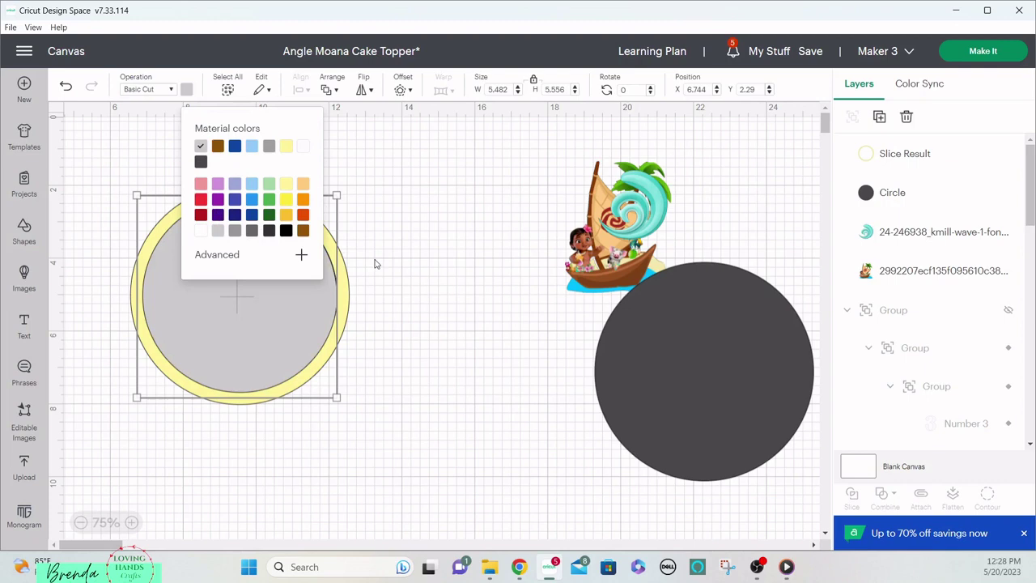
{"action": "left_click", "coordinate": [407, 246]}
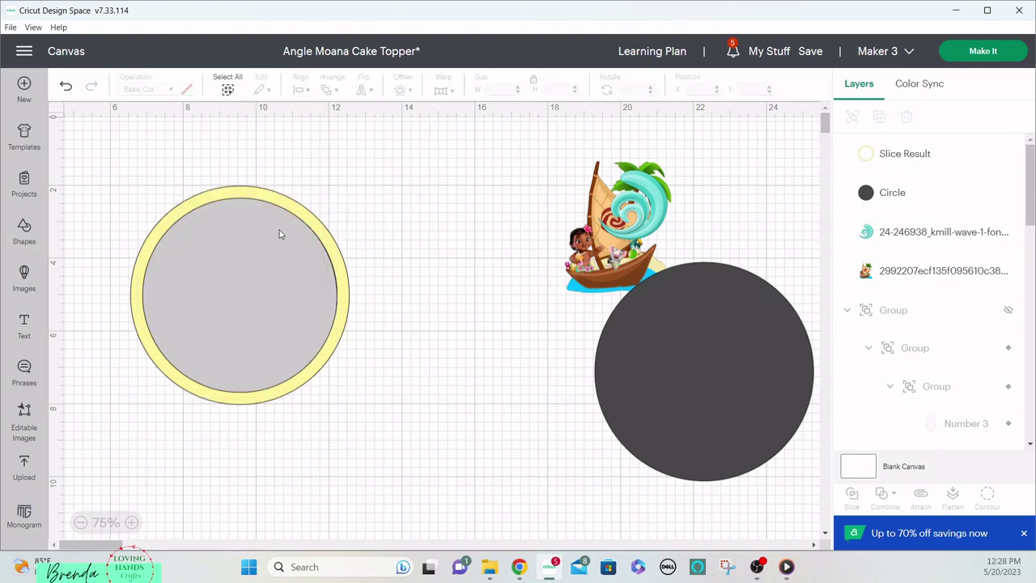
Step: Move the yellow ring and gray disc around the Moana boat and wave images, and relocate the 6 in dark circle to empty canvas
{"action": "left_click_drag", "start_coordinate": [280, 238], "coordinate": [471, 190]}
{"action": "left_click_drag", "start_coordinate": [225, 262], "coordinate": [433, 236]}
{"action": "left_click_drag", "start_coordinate": [631, 324], "coordinate": [149, 354]}
{"action": "left_click_drag", "start_coordinate": [426, 286], "coordinate": [591, 297]}
{"action": "left_click_drag", "start_coordinate": [465, 296], "coordinate": [633, 300]}
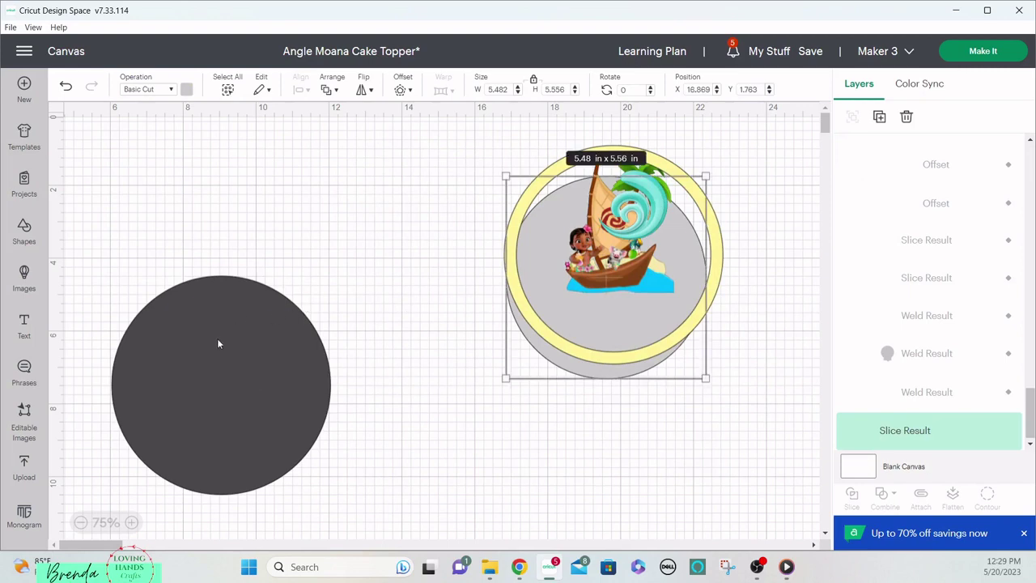
{"action": "left_click_drag", "start_coordinate": [218, 344], "coordinate": [321, 286]}
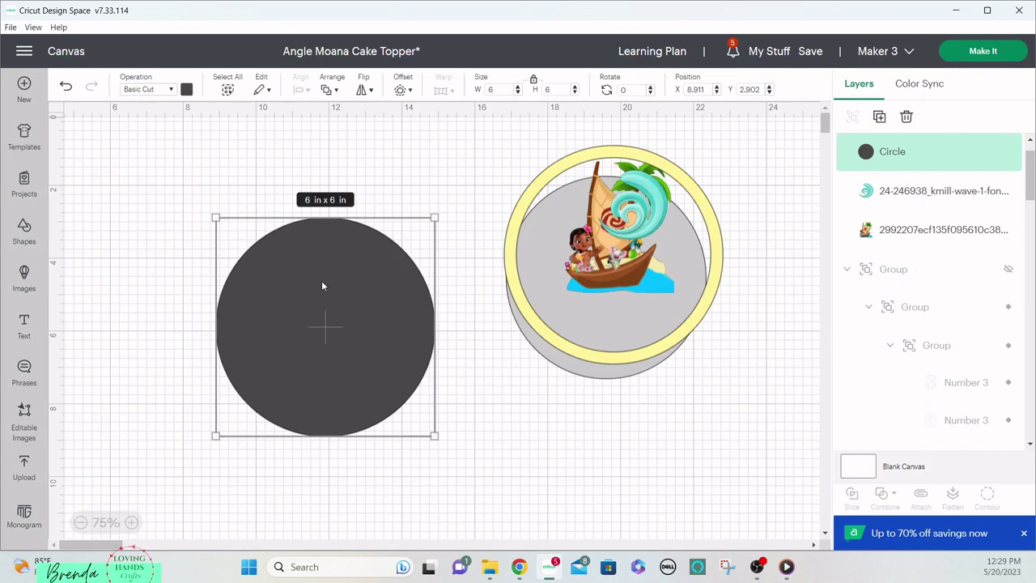
Step: Add a text object with the child's name and place it on empty canvas beside the 6 in dark circle
{"action": "left_click", "coordinate": [24, 324]}
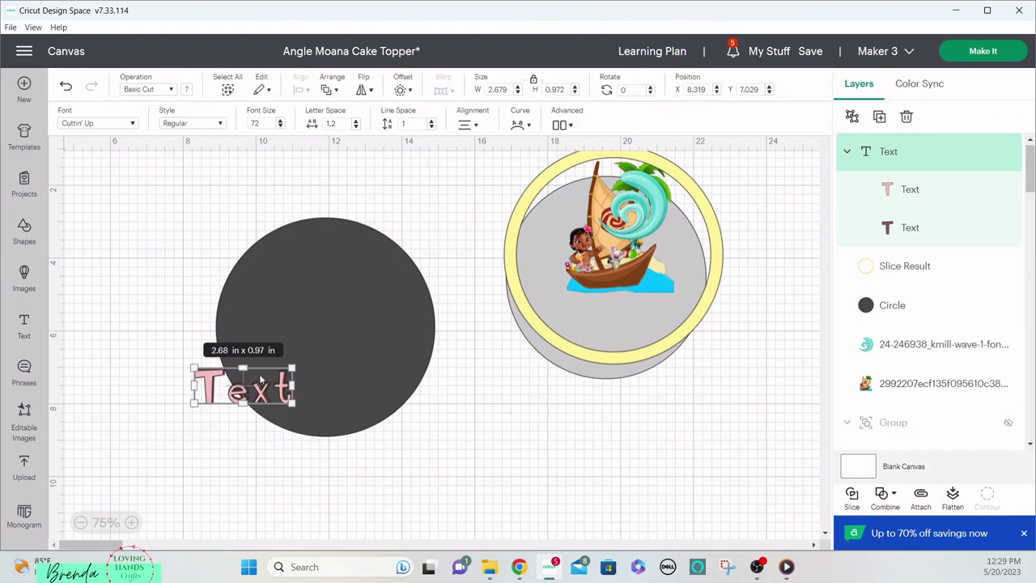
{"action": "left_click_drag", "start_coordinate": [305, 303], "coordinate": [389, 290]}
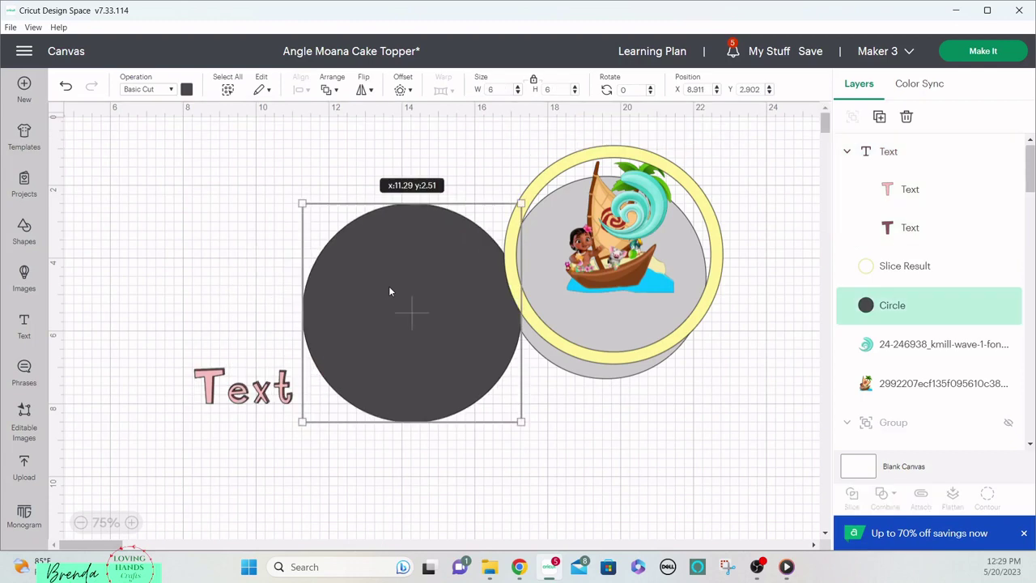
{"action": "left_click", "coordinate": [249, 394]}
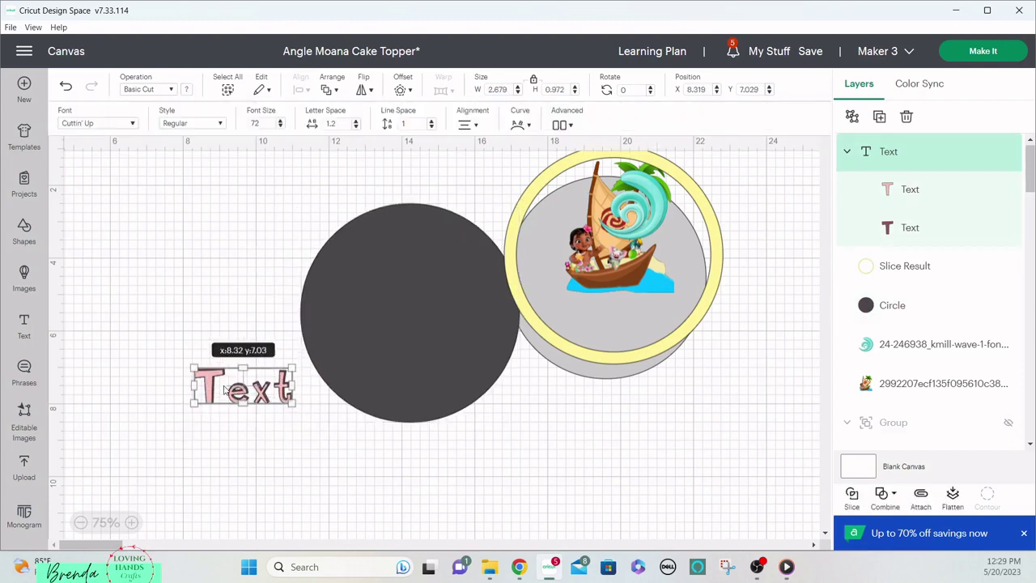
{"action": "left_click", "coordinate": [212, 388]}
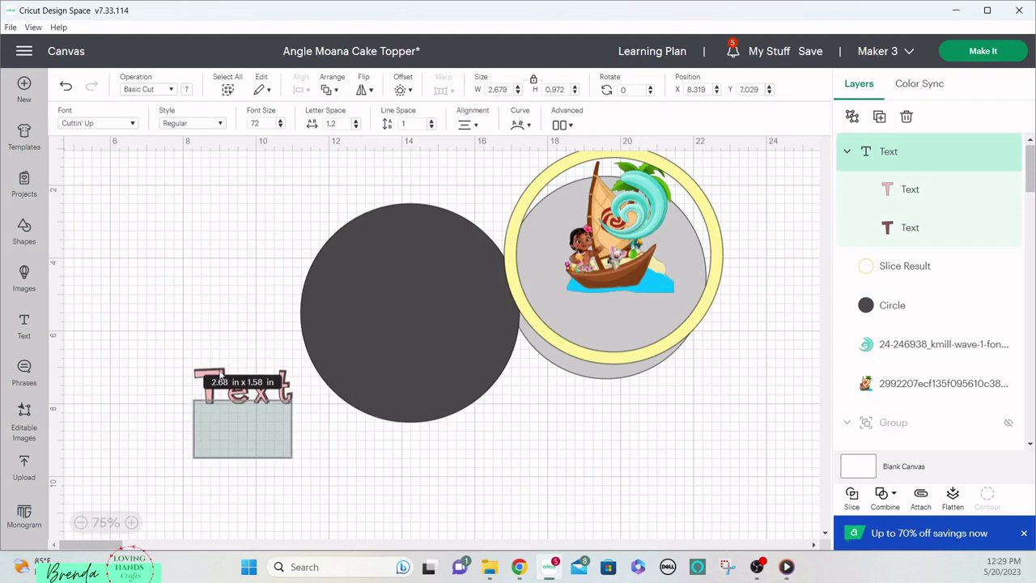
{"action": "type", "text": "A"}
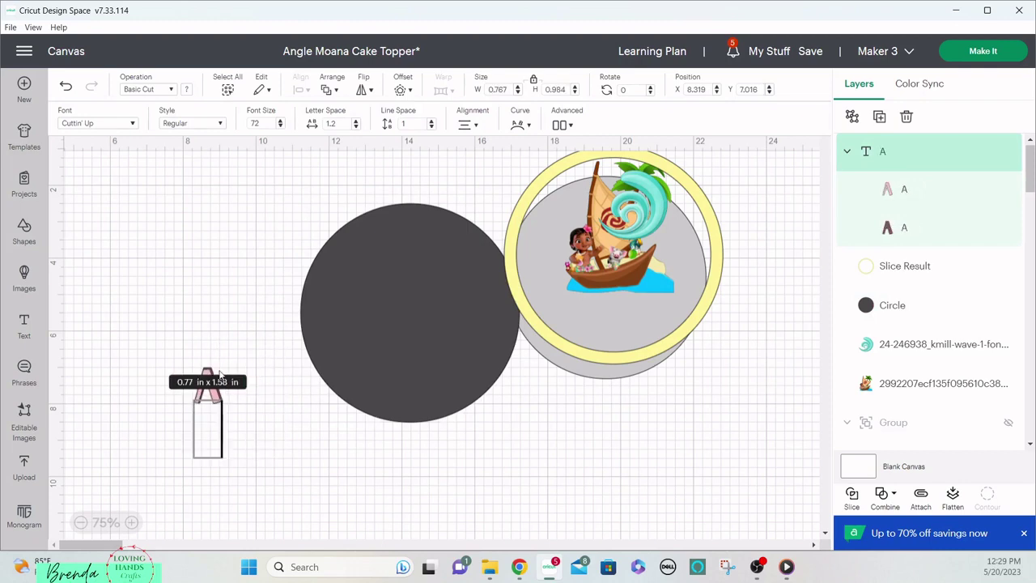
{"action": "type", "text": "ngel"}
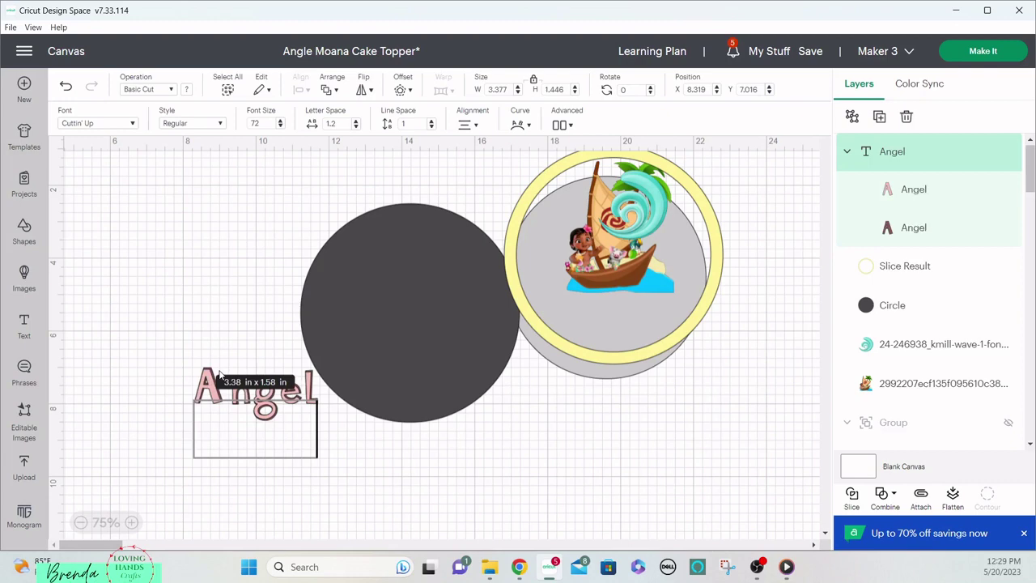
{"action": "left_click", "coordinate": [363, 456]}
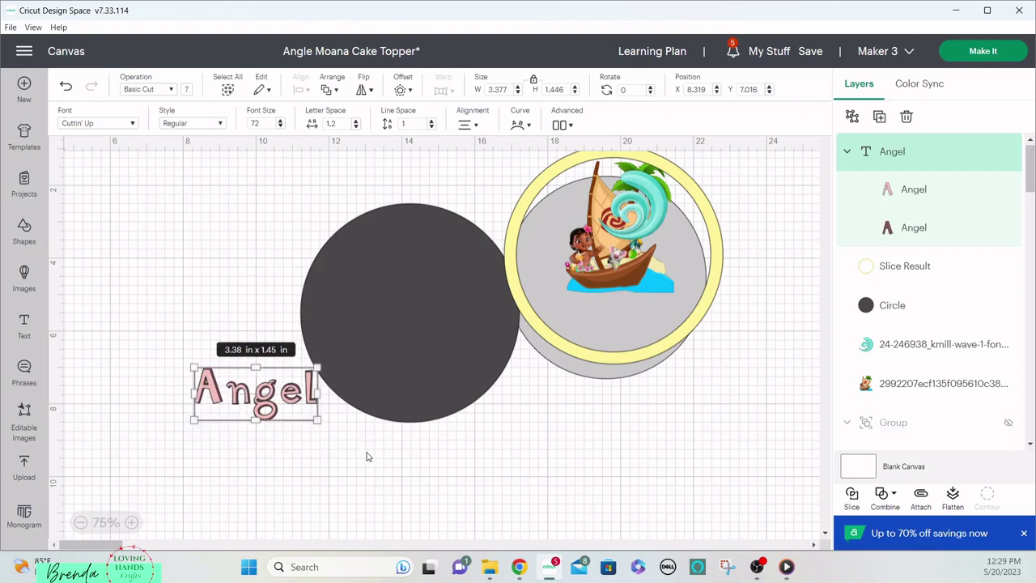
{"action": "left_click_drag", "start_coordinate": [277, 405], "coordinate": [223, 358]}
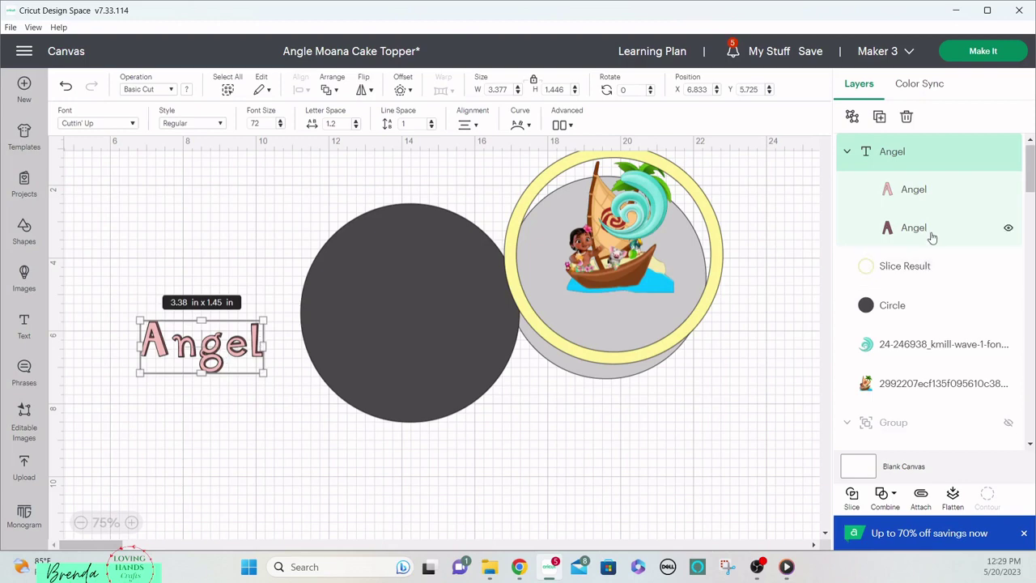
Step: Hide and delete the dark shadow layer of the name text, keeping only the pink lettering
{"action": "left_click", "coordinate": [1009, 230]}
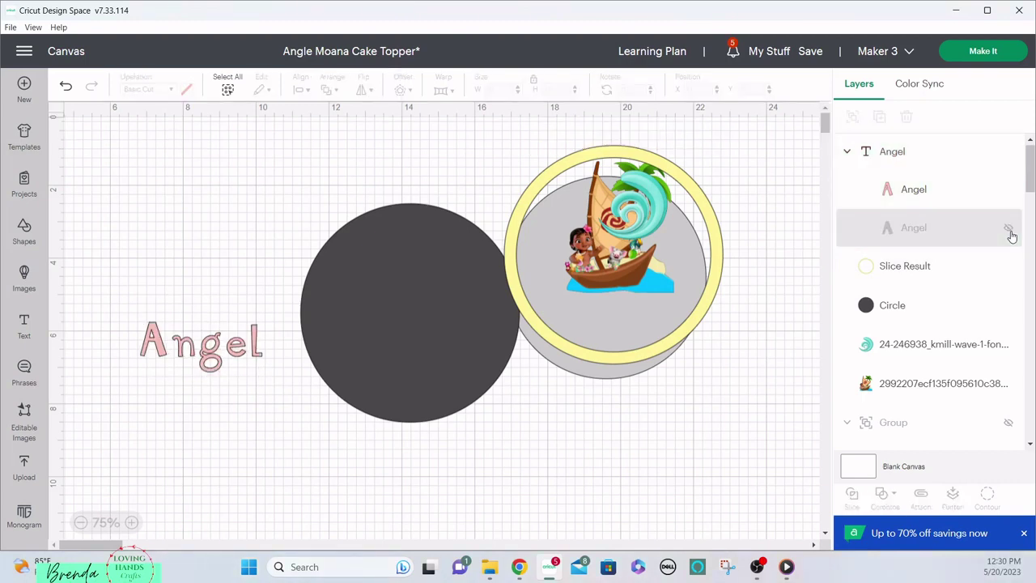
{"action": "left_click", "coordinate": [928, 229]}
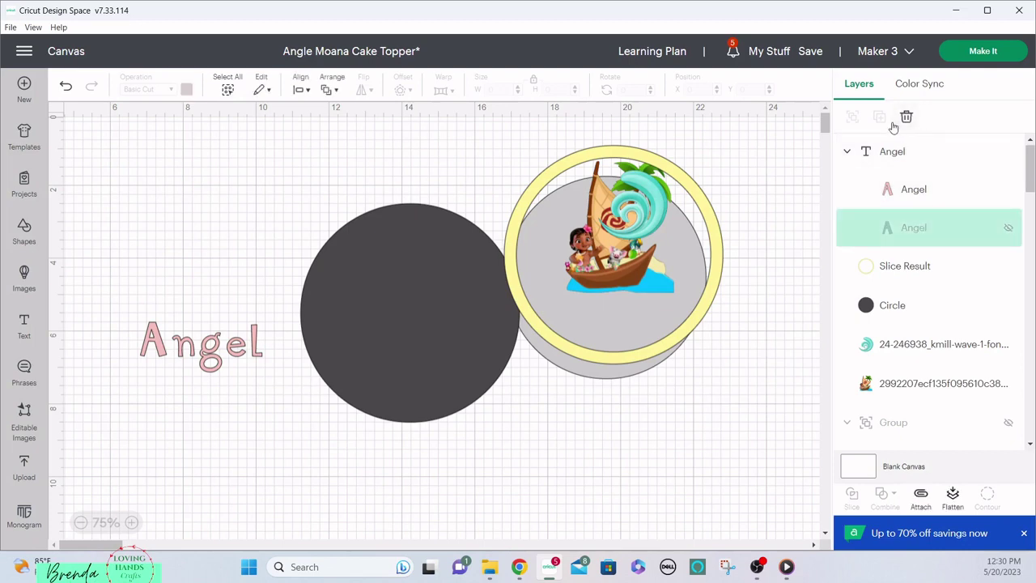
{"action": "left_click", "coordinate": [906, 119]}
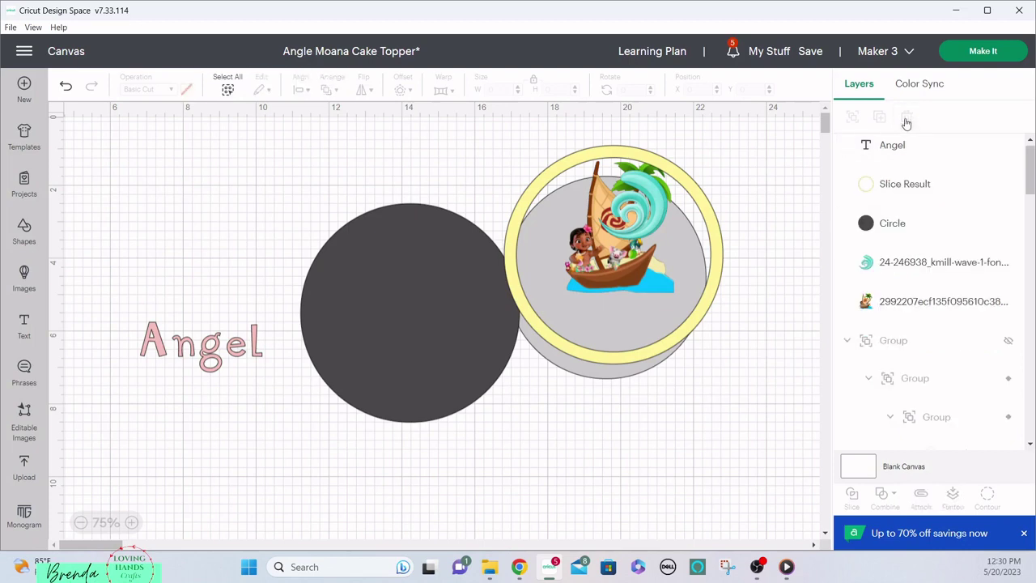
Step: Try to apply a 0.2 in welded offset with rounded corners around the name text
{"action": "left_click", "coordinate": [235, 350]}
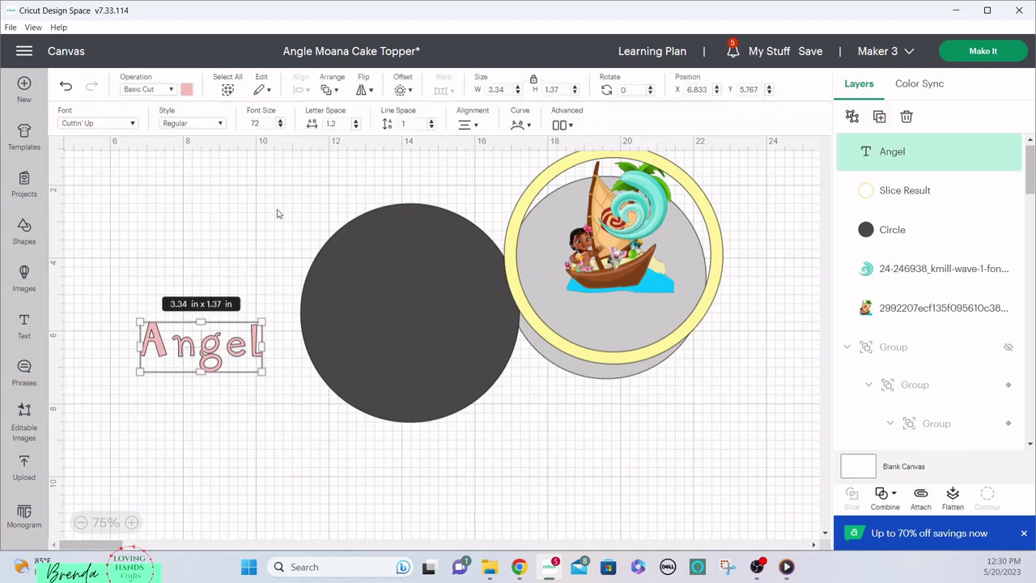
{"action": "left_click", "coordinate": [402, 89]}
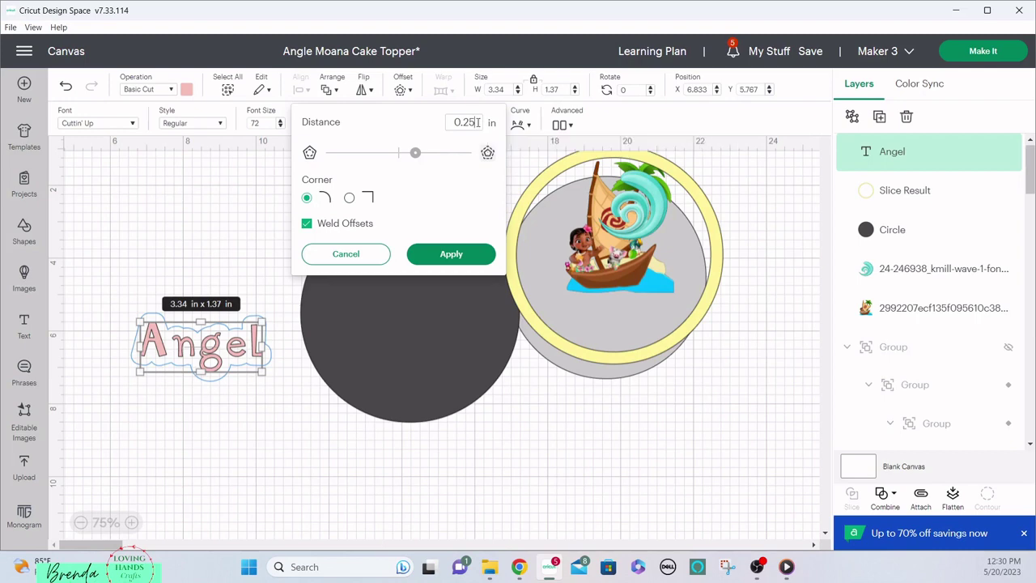
{"action": "key", "text": "BackSpace"}
{"action": "left_click", "coordinate": [444, 255]}
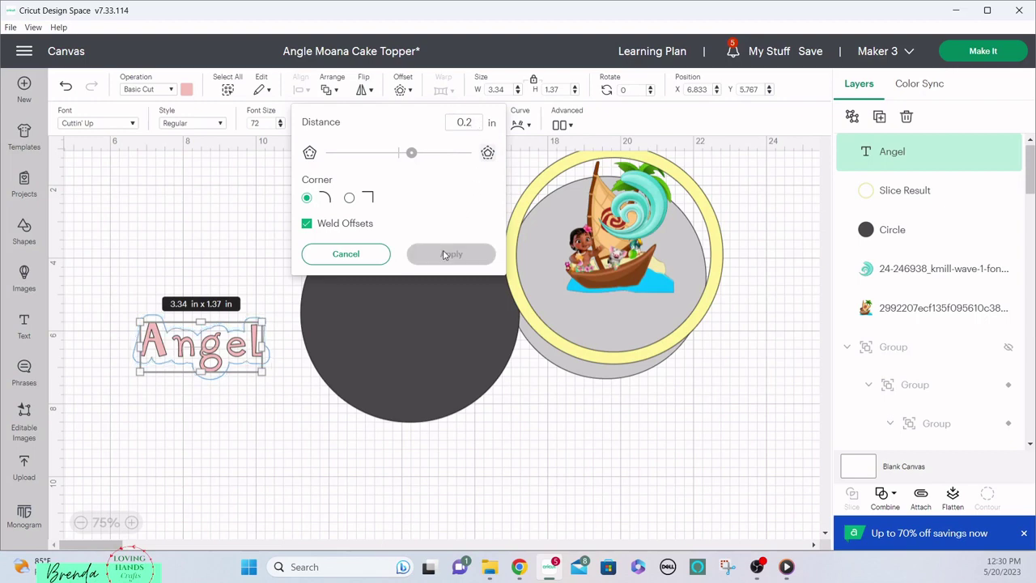
{"action": "left_click", "coordinate": [169, 208]}
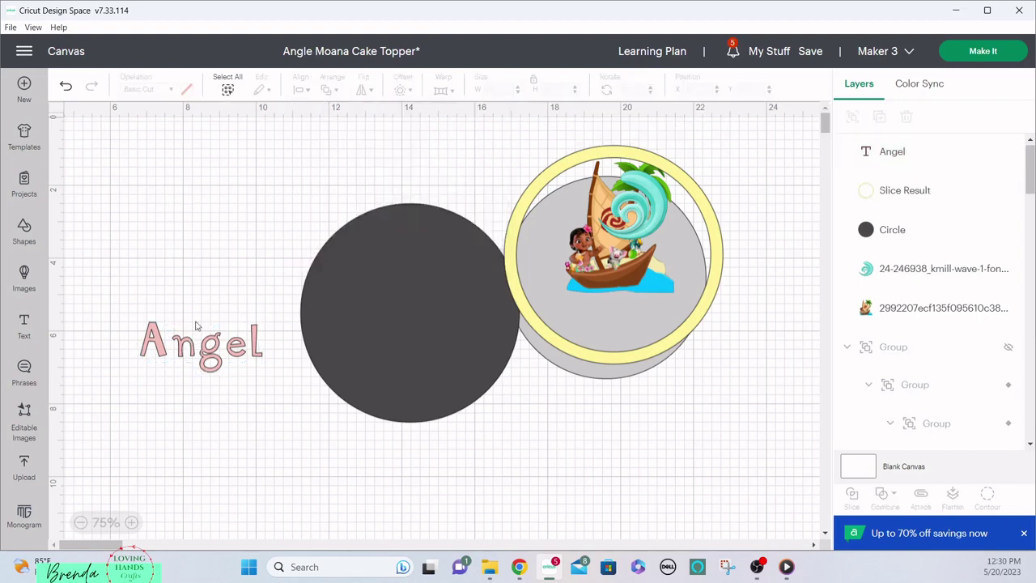
Step: Create a 0.25 in welded offset with rounded corners around the name text
{"action": "left_click", "coordinate": [170, 347]}
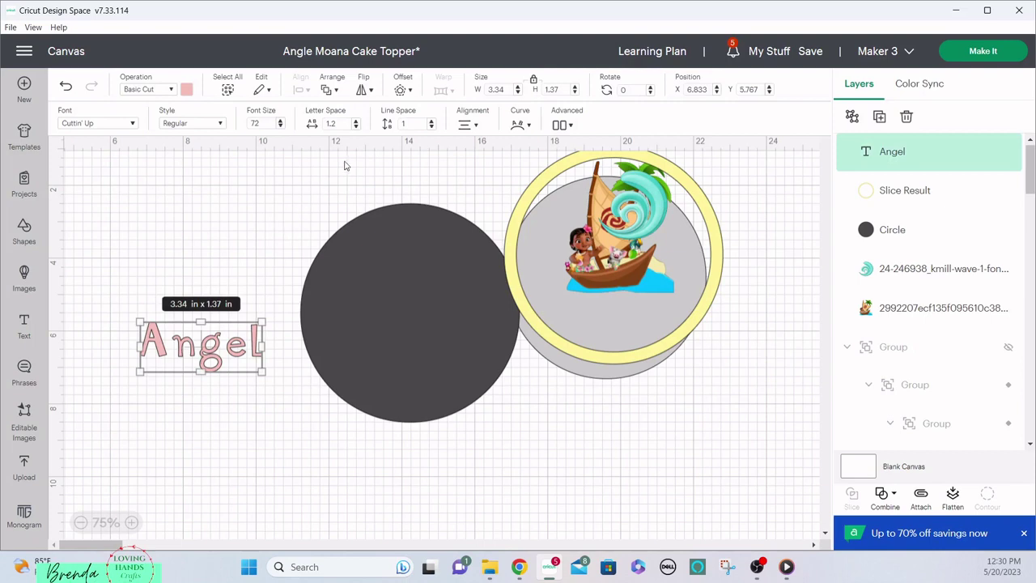
{"action": "left_click", "coordinate": [399, 90]}
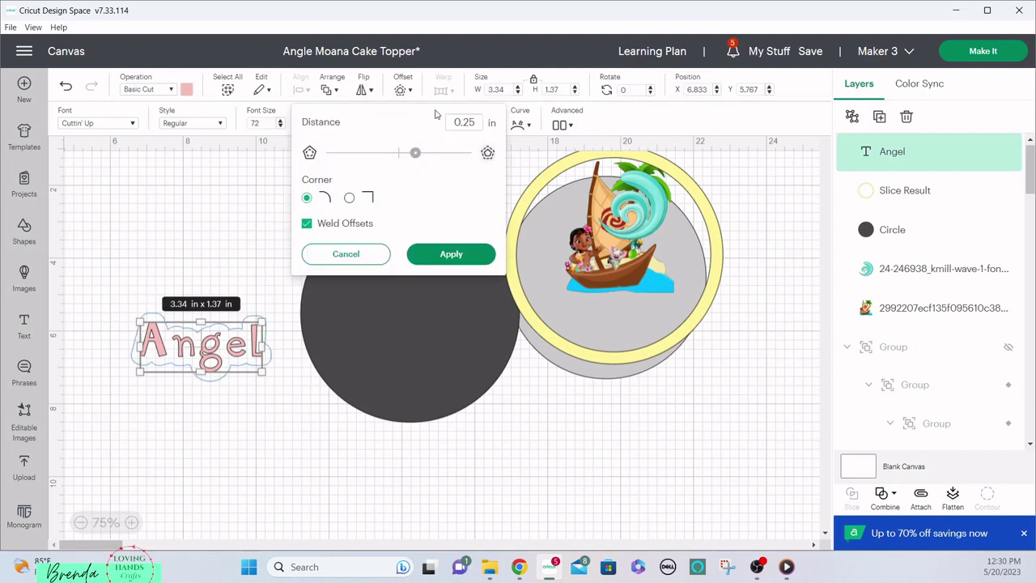
{"action": "left_click", "coordinate": [478, 121]}
{"action": "key", "text": "BackSpace"}
{"action": "left_click", "coordinate": [468, 256]}
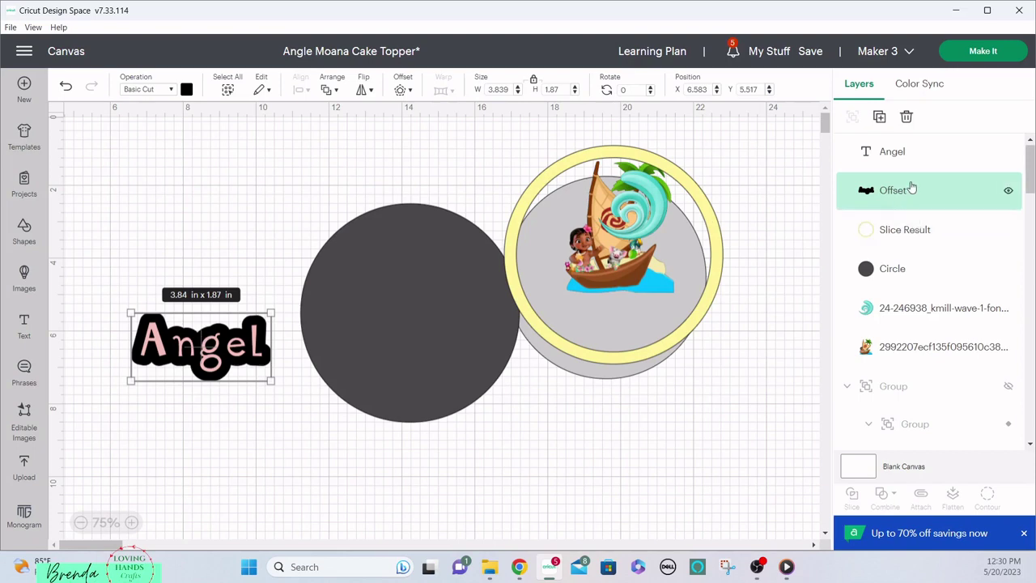
Step: Duplicate the name text together with its black offset and place the copy over the lower-right part of the yellow ring
{"action": "left_click", "coordinate": [913, 152]}
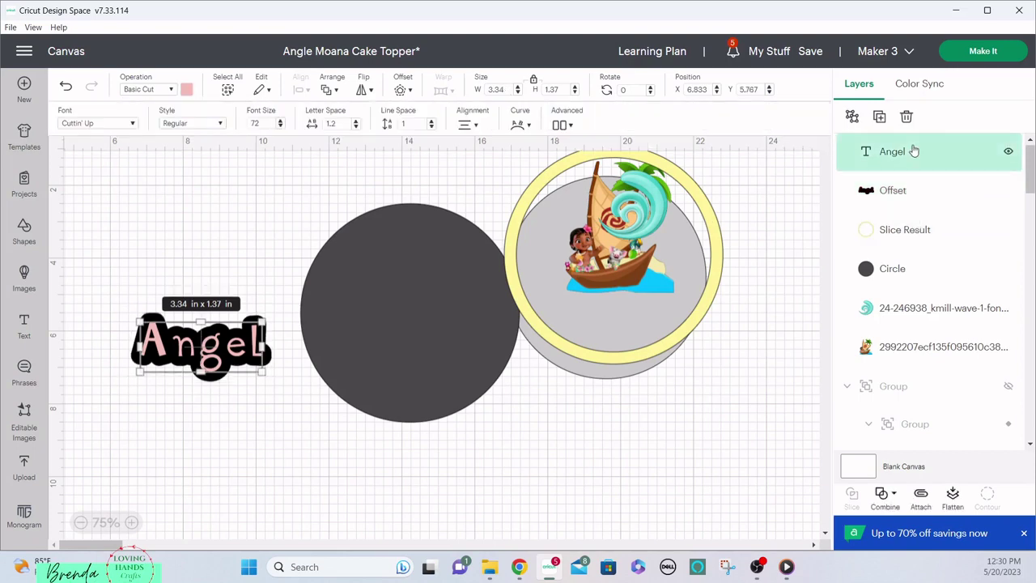
{"action": "left_click", "coordinate": [908, 189], "text": "shift"}
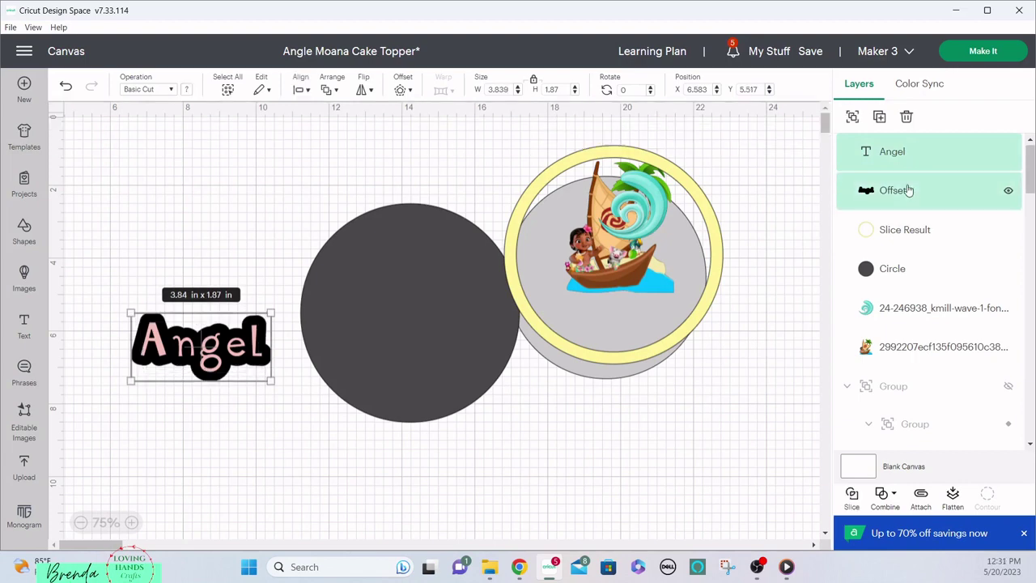
{"action": "left_click", "coordinate": [880, 117]}
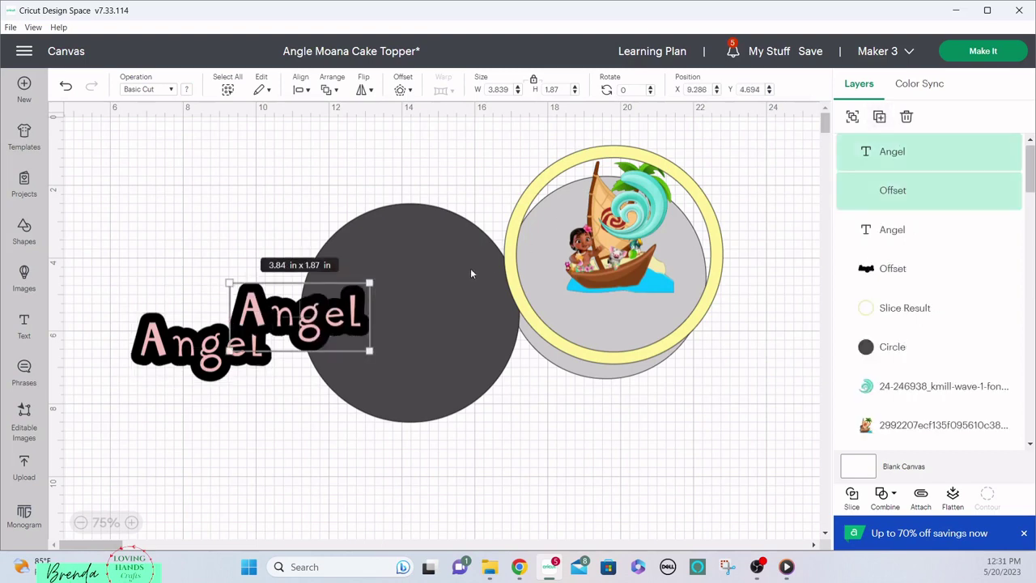
{"action": "left_click_drag", "start_coordinate": [306, 316], "coordinate": [690, 295]}
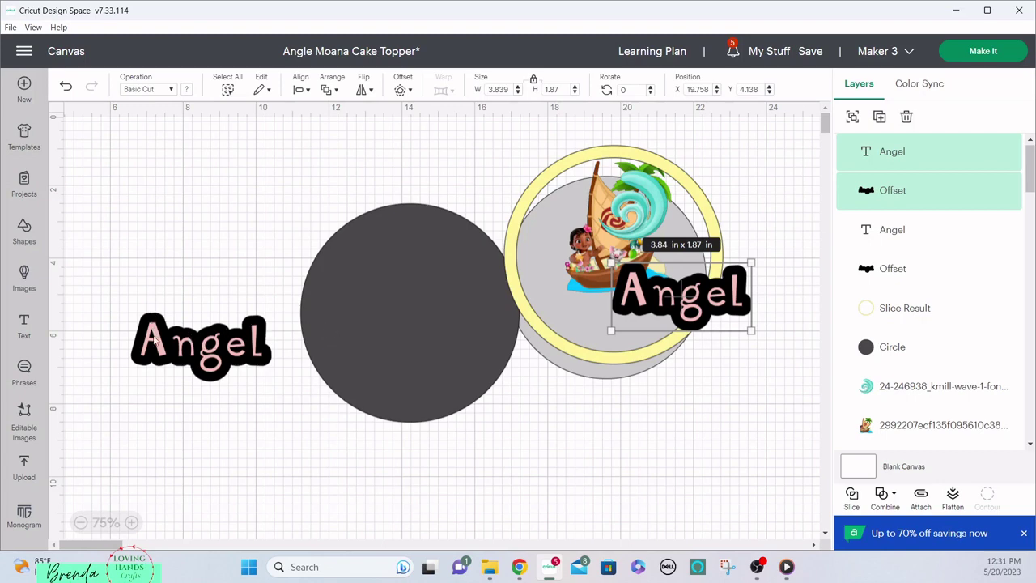
{"action": "left_click_drag", "start_coordinate": [156, 341], "coordinate": [179, 364]}
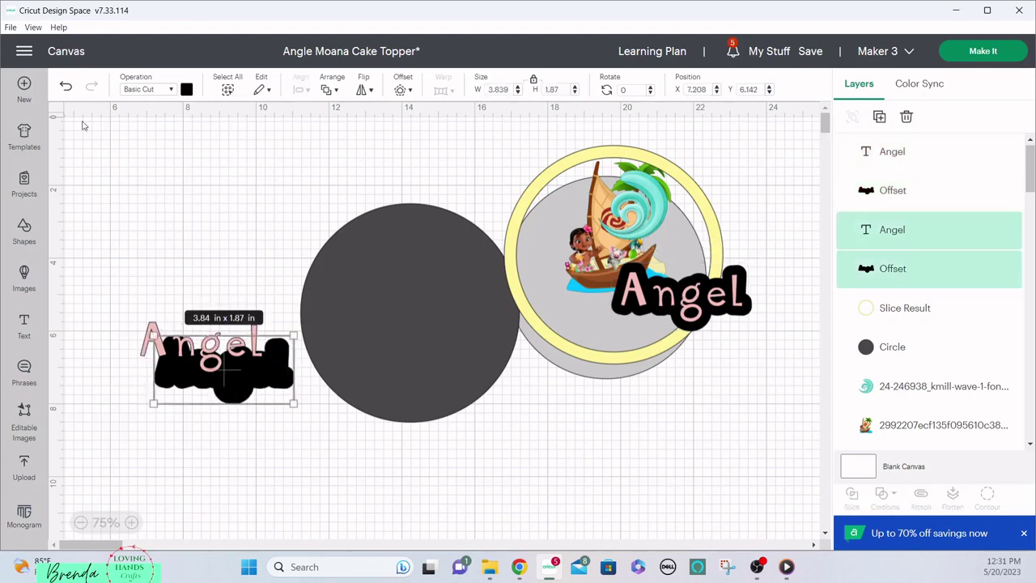
{"action": "left_click", "coordinate": [67, 88]}
{"action": "left_click", "coordinate": [67, 88]}
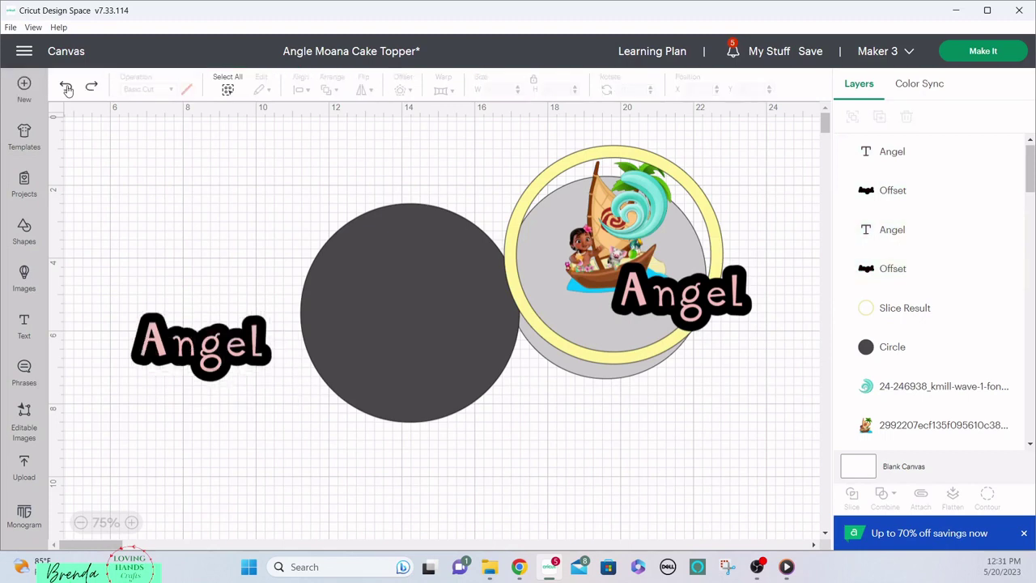
Step: Move the name with its black offset to the lower canvas and shift the dark circle up and left
{"action": "left_click_drag", "start_coordinate": [127, 293], "coordinate": [446, 495]}
{"action": "left_click_drag", "start_coordinate": [395, 372], "coordinate": [291, 298]}
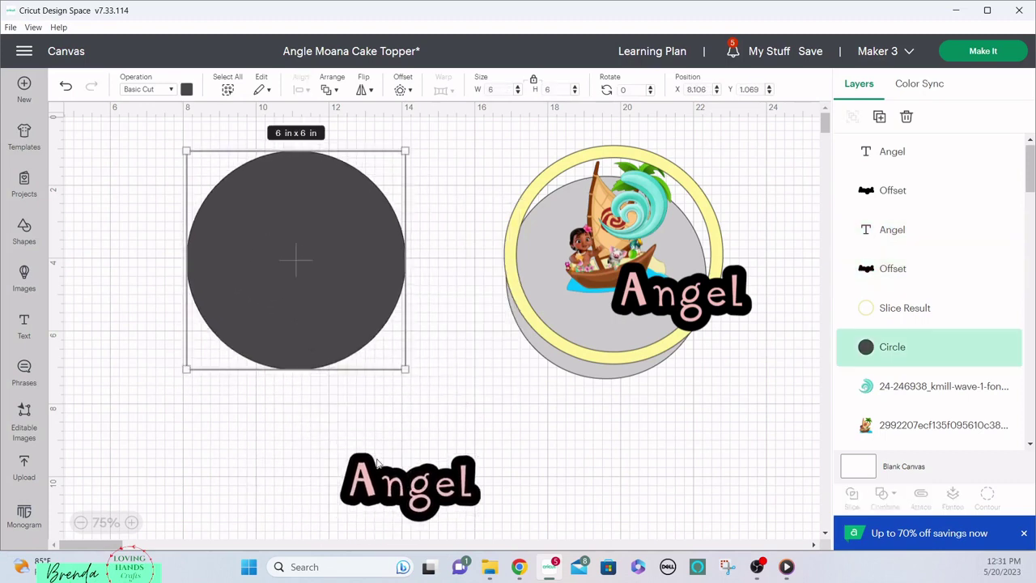
{"action": "left_click_drag", "start_coordinate": [382, 483], "coordinate": [317, 447]}
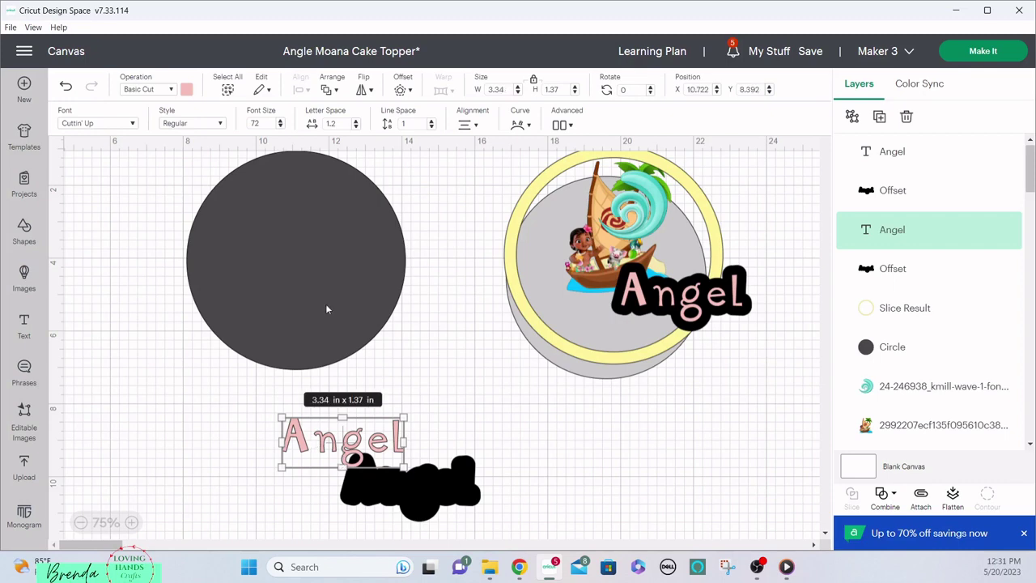
{"action": "left_click", "coordinate": [132, 208]}
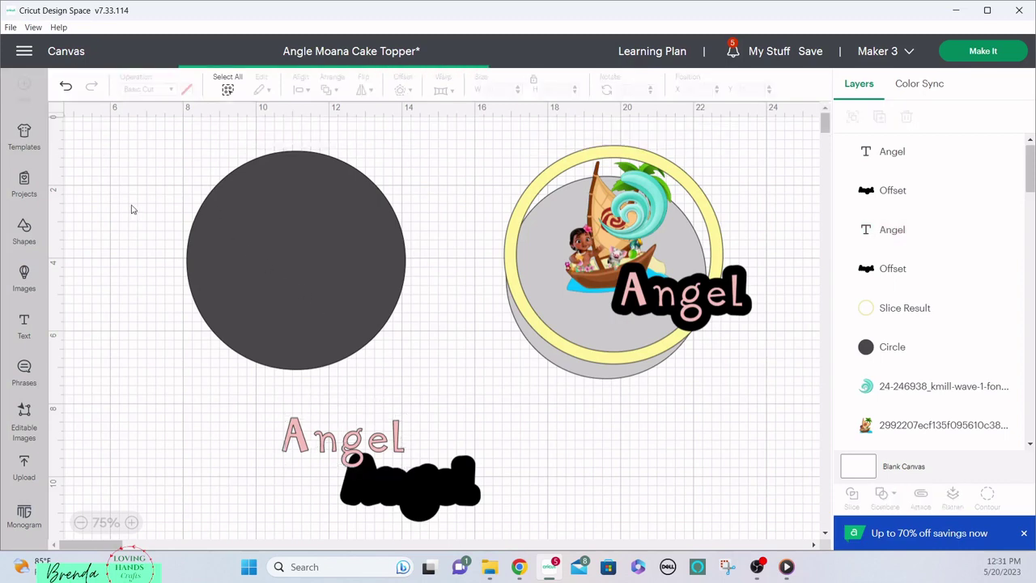
{"action": "key", "text": "ctrl+z"}
Step: Place the name with its offset over the dark circle's bottom edge and hide that copy's pink lettering
{"action": "left_click_drag", "start_coordinate": [311, 442], "coordinate": [320, 376]}
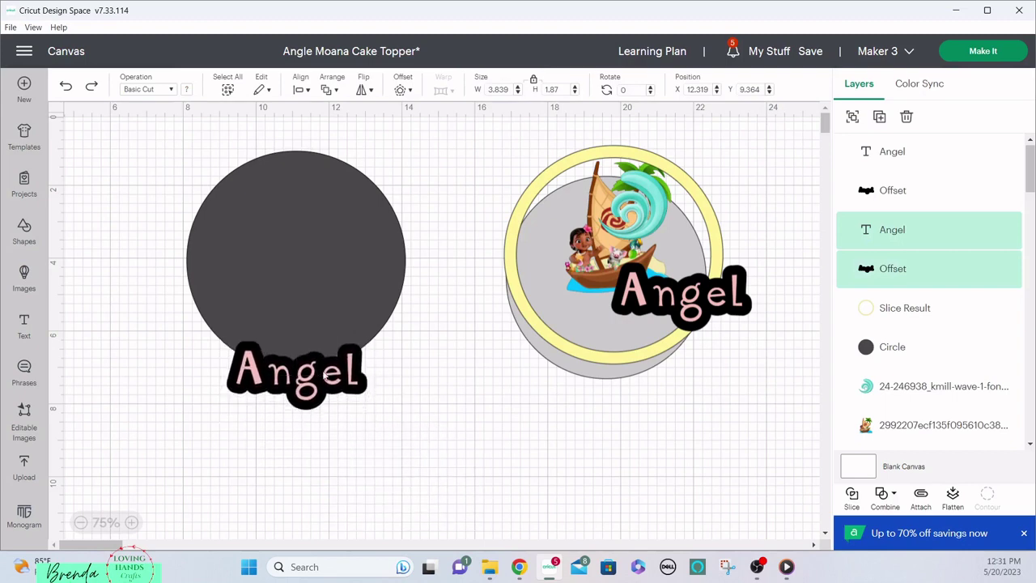
{"action": "left_click", "coordinate": [400, 400]}
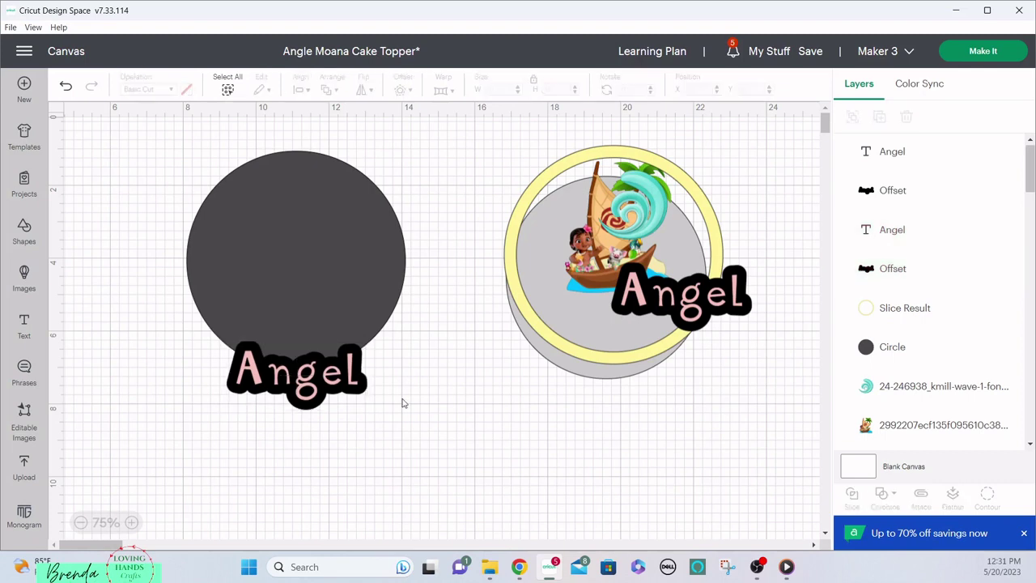
{"action": "left_click", "coordinate": [345, 382]}
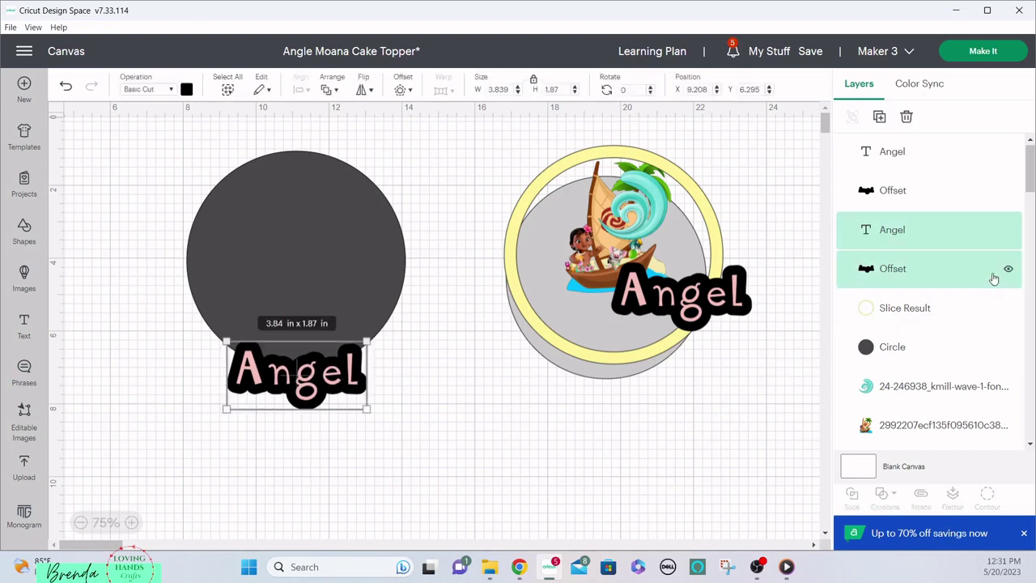
{"action": "left_click", "coordinate": [1008, 233]}
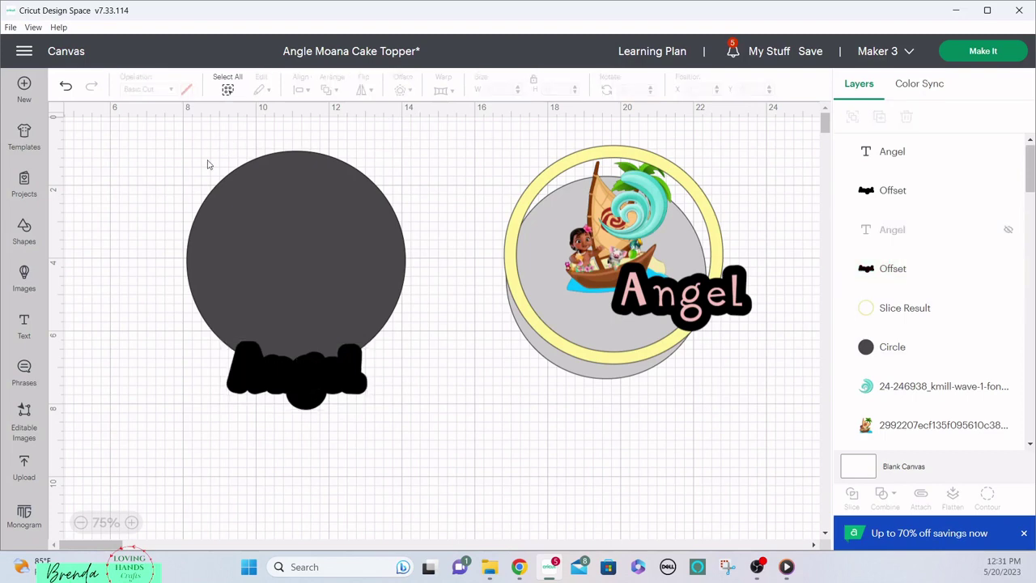
Step: Center the black name offset horizontally with the dark circle
{"action": "left_click_drag", "start_coordinate": [181, 142], "coordinate": [394, 403]}
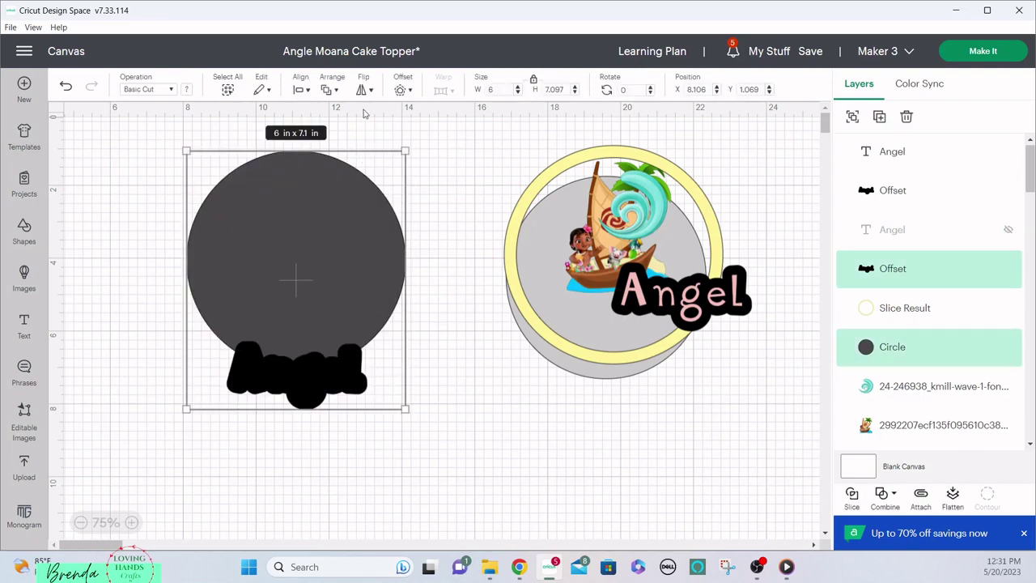
{"action": "left_click", "coordinate": [306, 91]}
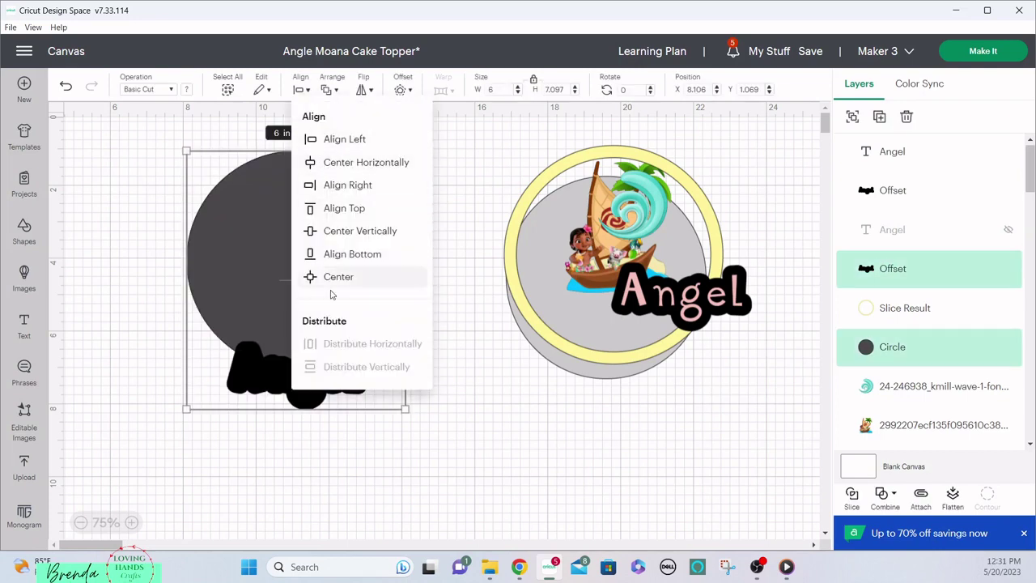
{"action": "left_click", "coordinate": [351, 171]}
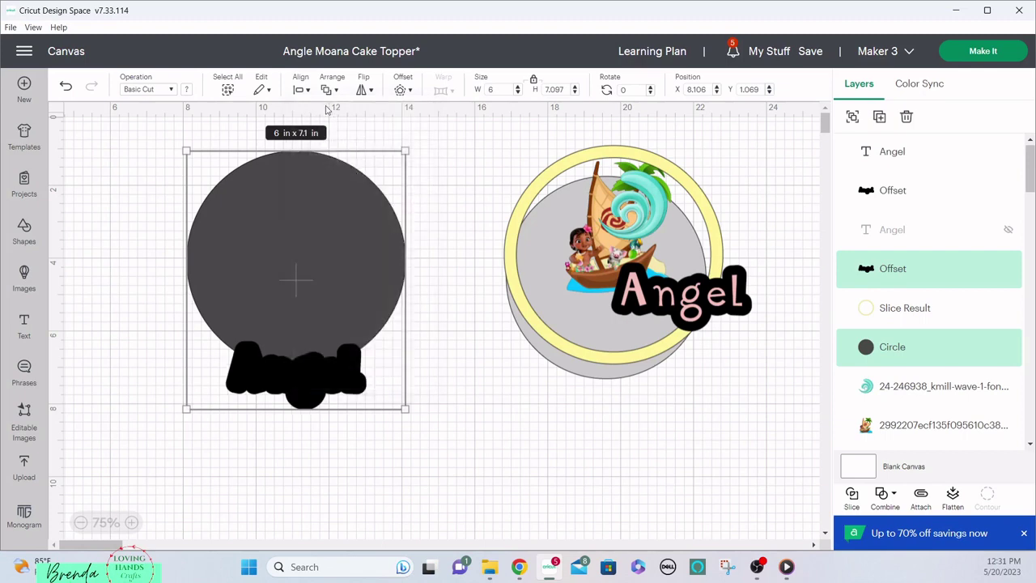
Step: Try to center the black name offset vertically with the dark circle
{"action": "left_click", "coordinate": [300, 90]}
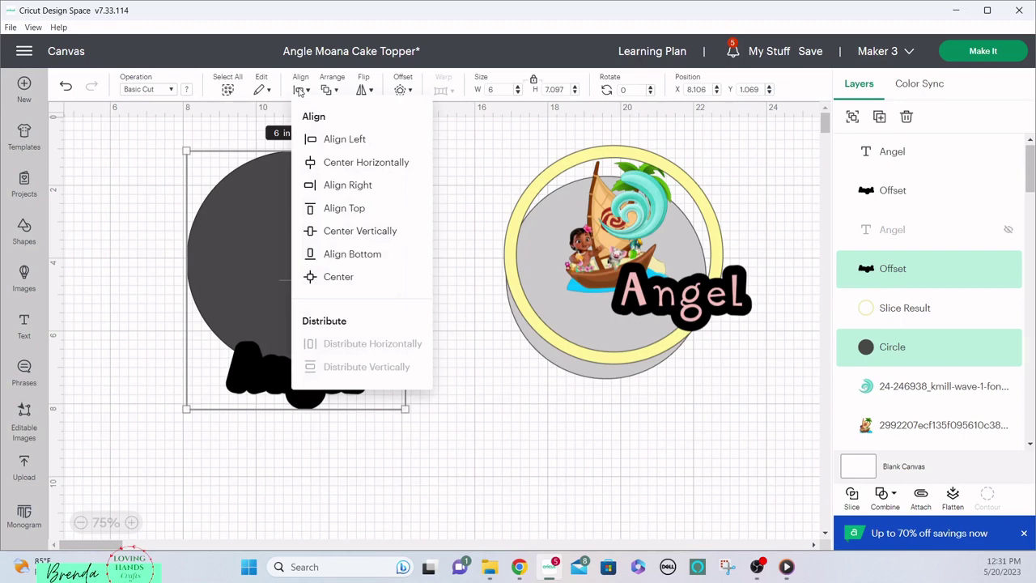
{"action": "left_click", "coordinate": [328, 233]}
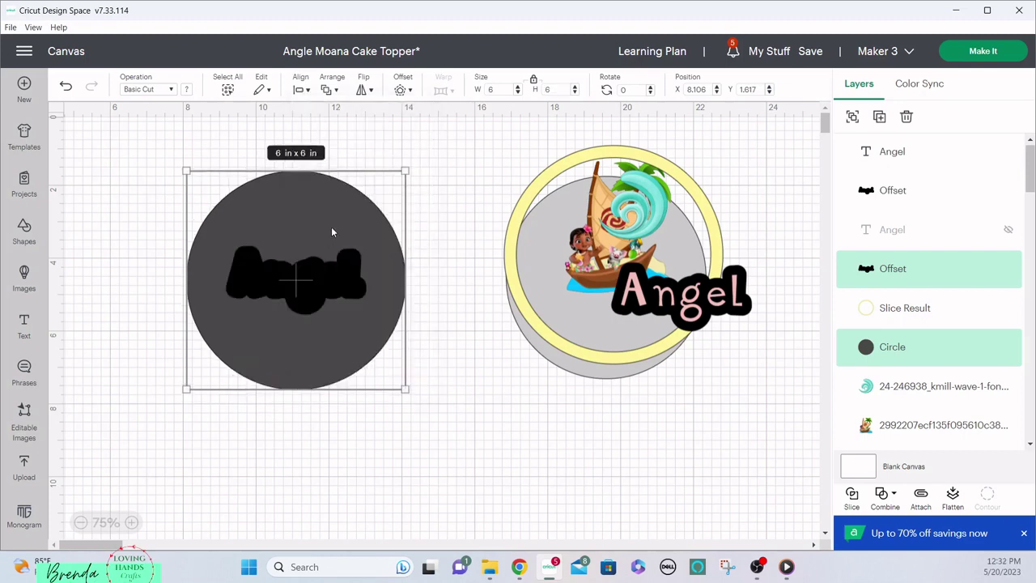
{"action": "key", "text": "ctrl+z"}
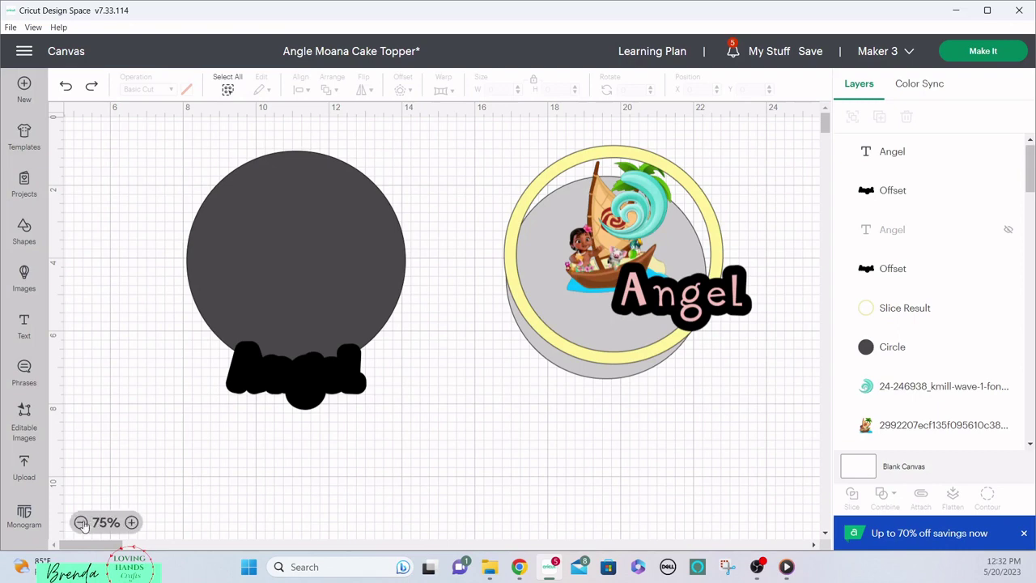
Step: Weld the black name offset to the dark circle into a single backing shape
{"action": "left_click", "coordinate": [132, 523]}
{"action": "left_click", "coordinate": [132, 523]}
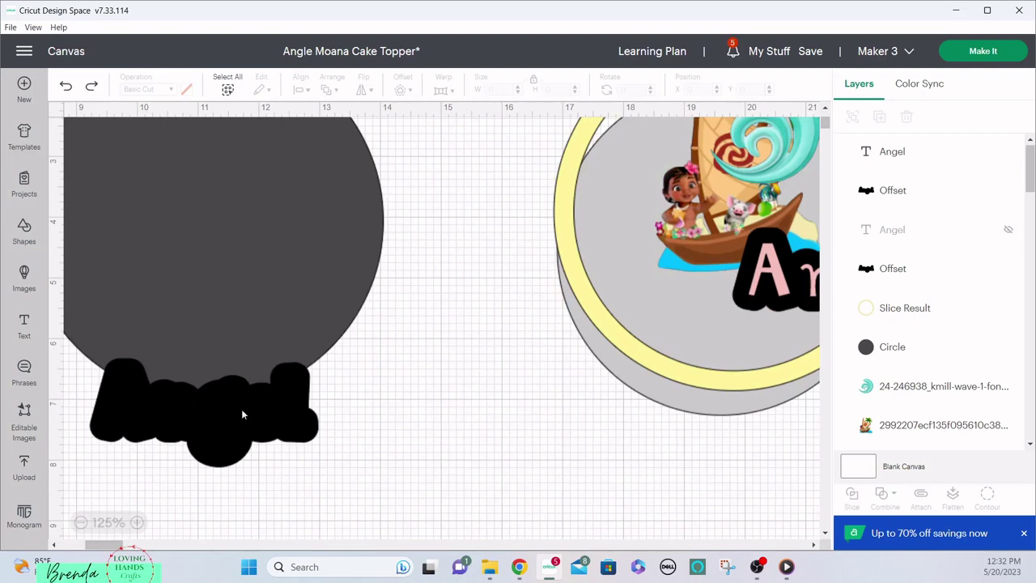
{"action": "left_click", "coordinate": [81, 523]}
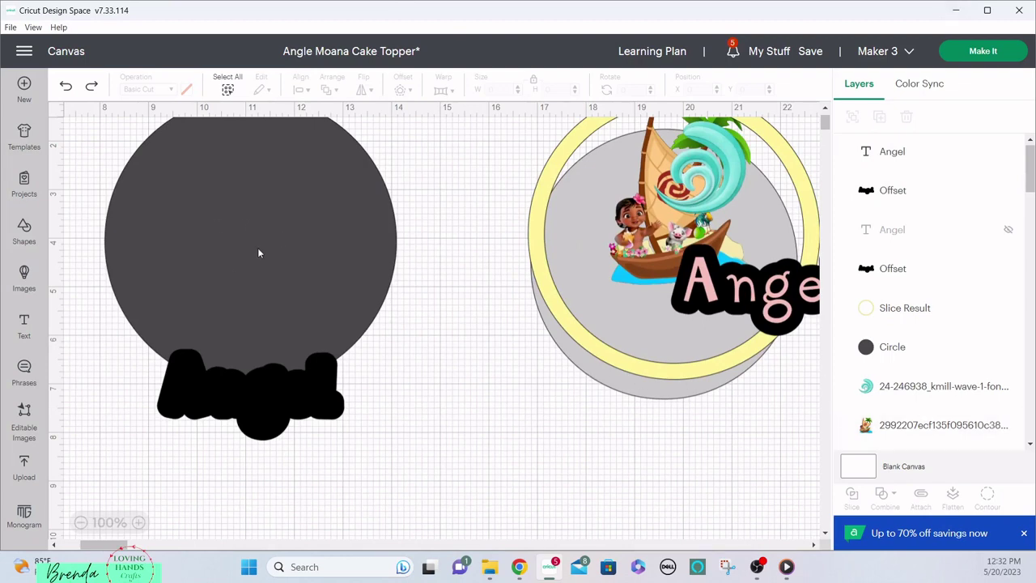
{"action": "left_click", "coordinate": [166, 435]}
{"action": "right_click", "coordinate": [96, 510]}
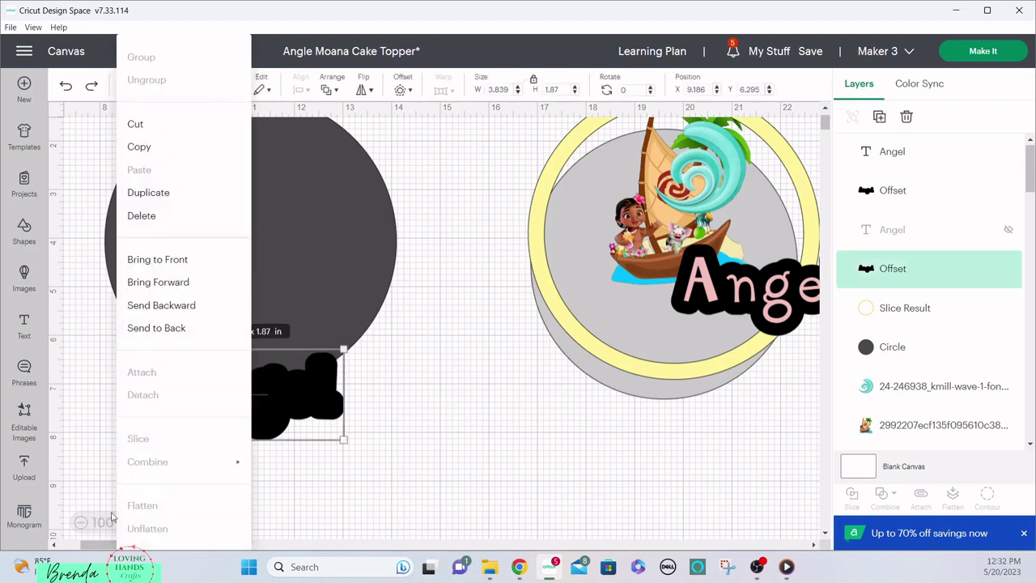
{"action": "left_click", "coordinate": [360, 514]}
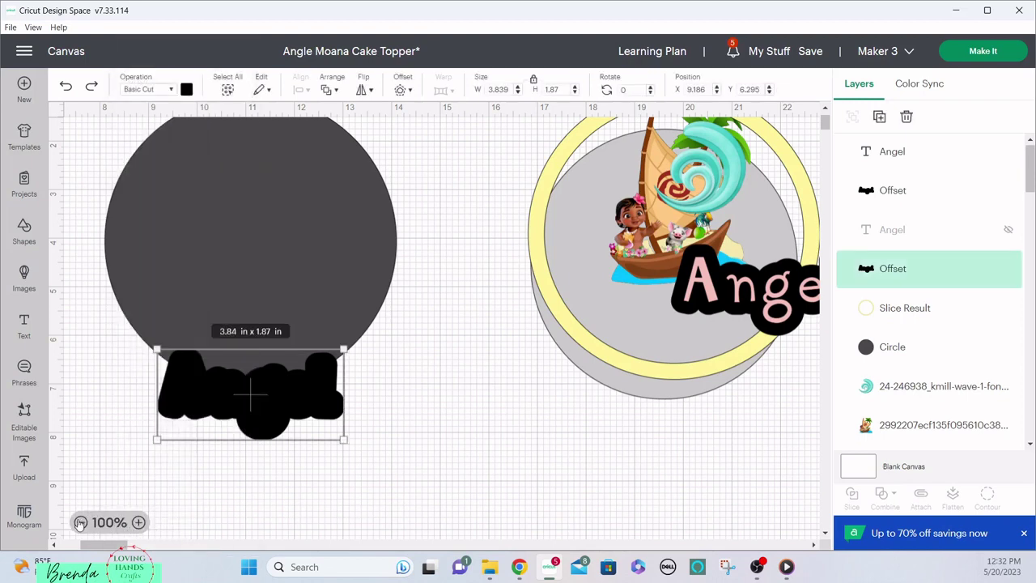
{"action": "left_click", "coordinate": [80, 523]}
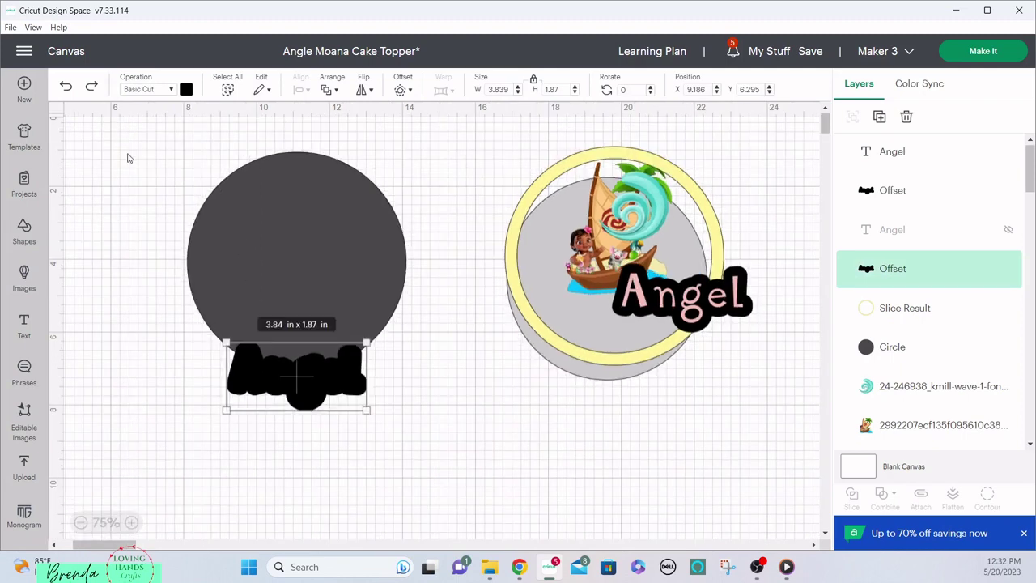
{"action": "left_click_drag", "start_coordinate": [156, 157], "coordinate": [371, 415]}
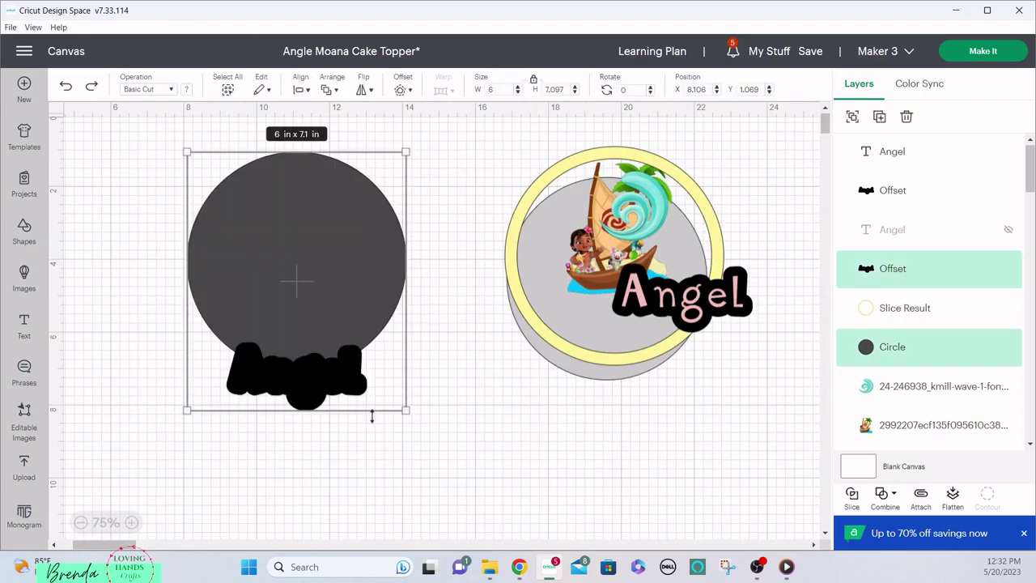
{"action": "left_click", "coordinate": [884, 495]}
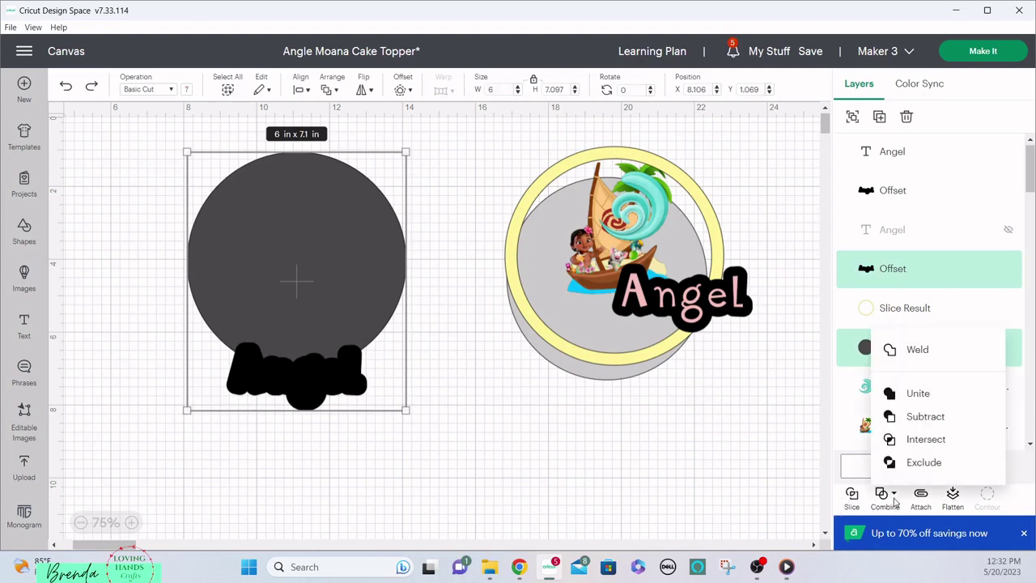
{"action": "left_click", "coordinate": [911, 356]}
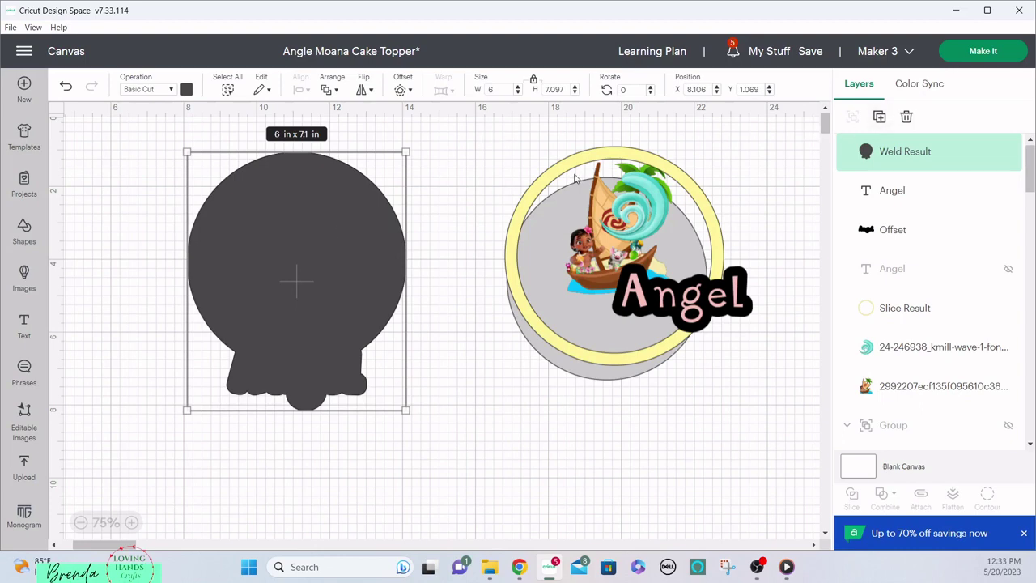
Step: Duplicate the welded backing shape and place the copy over the lower part of the yellow ring
{"action": "key", "text": "ctrl+d"}
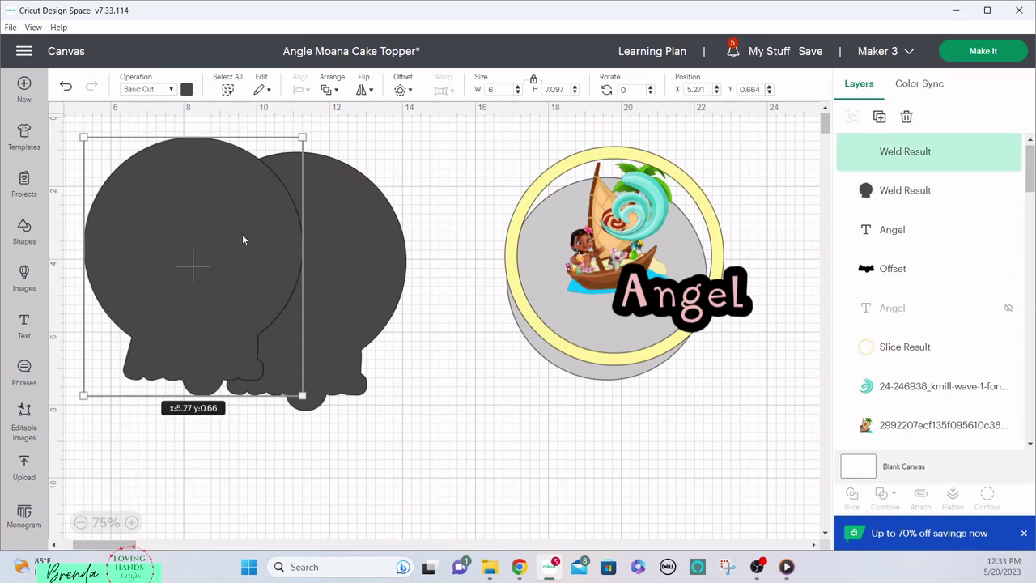
{"action": "left_click_drag", "start_coordinate": [243, 238], "coordinate": [601, 426]}
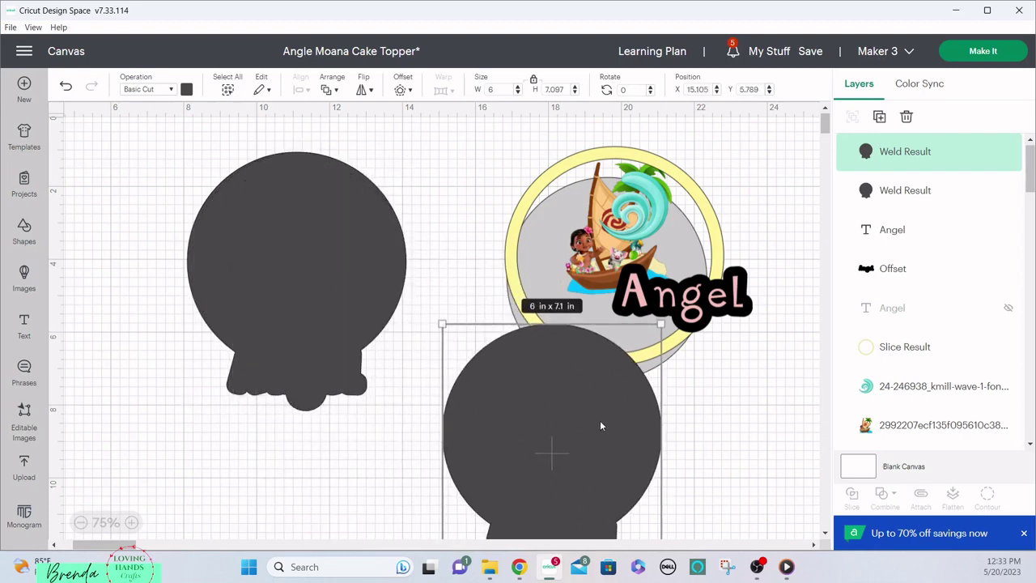
{"action": "key", "text": "Delete"}
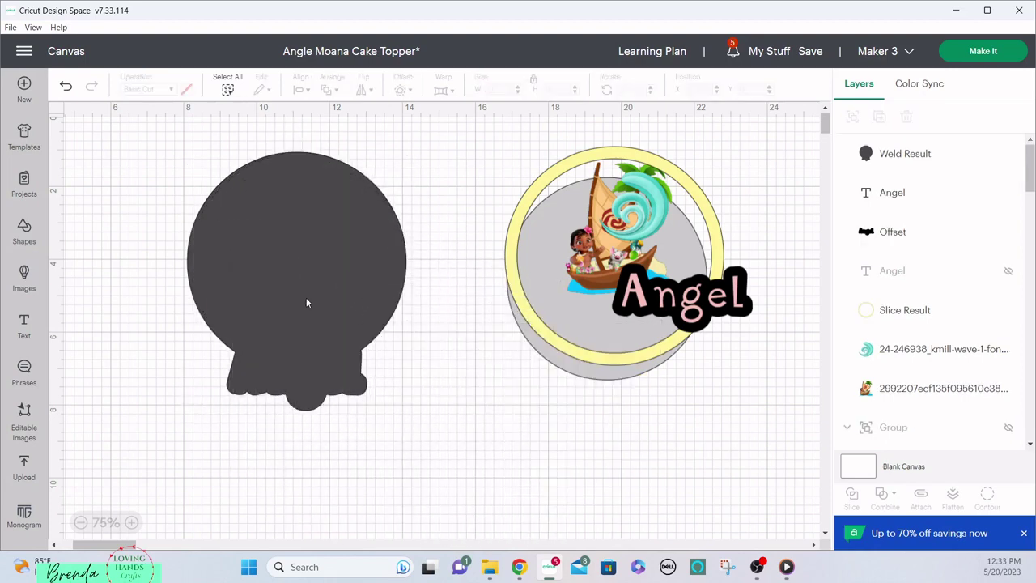
{"action": "left_click", "coordinate": [307, 303]}
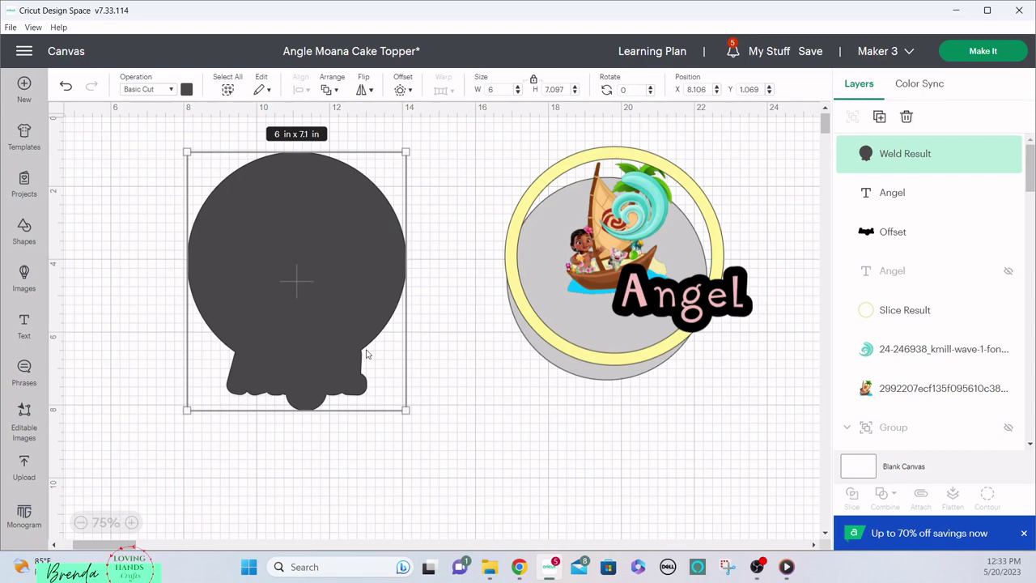
{"action": "key", "text": "ctrl+v"}
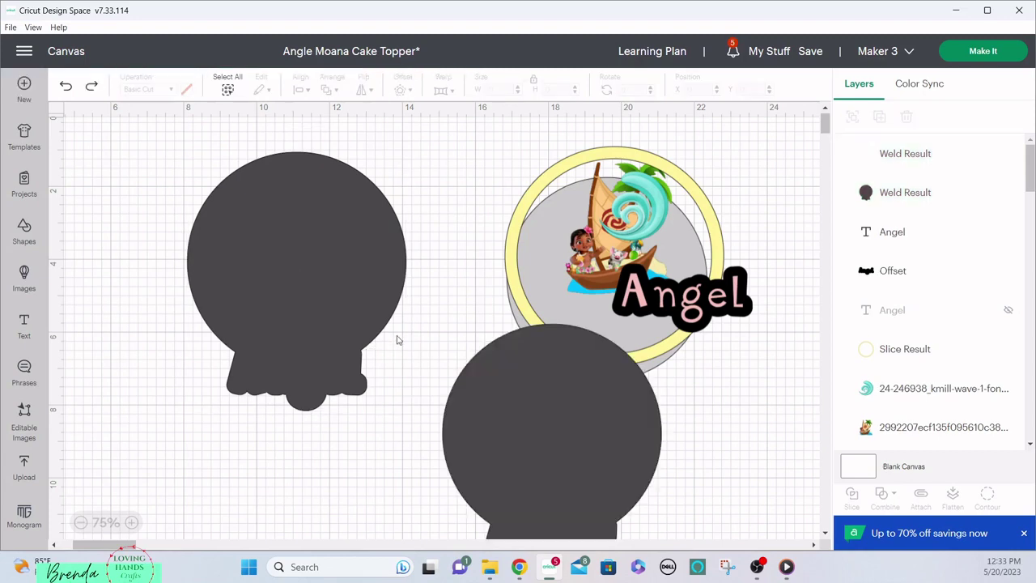
Step: Move the original backing shape over the yellow ring, and place its copy on the empty canvas enlarged to about 8.02 × 9.48 in
{"action": "left_click_drag", "start_coordinate": [343, 301], "coordinate": [647, 322]}
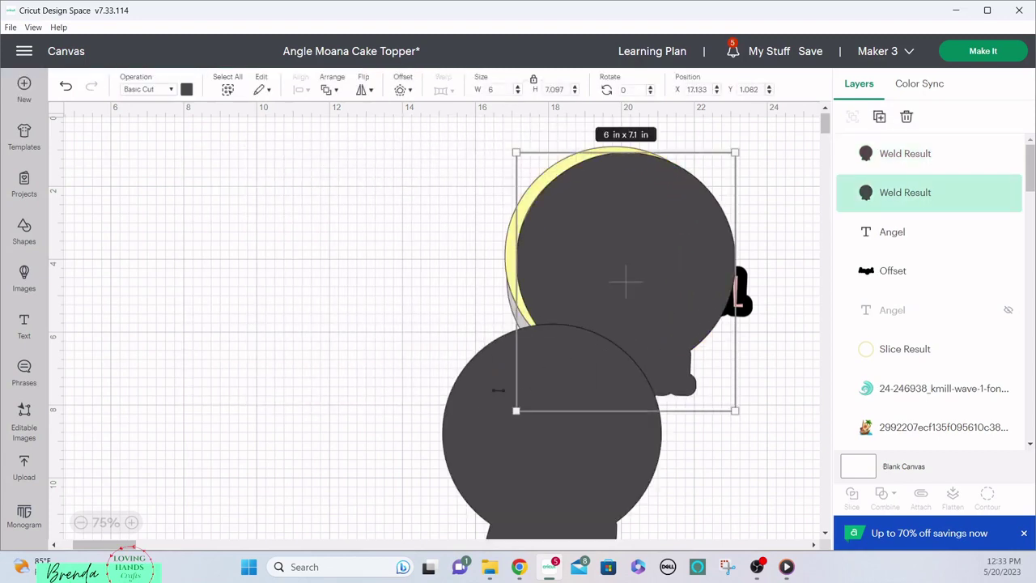
{"action": "left_click_drag", "start_coordinate": [463, 403], "coordinate": [154, 237]}
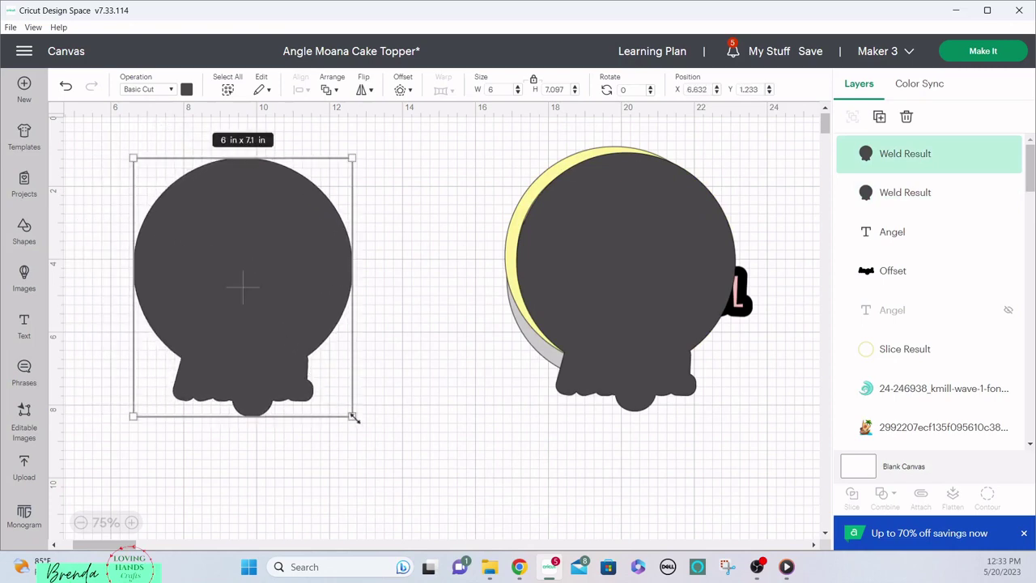
{"action": "left_click_drag", "start_coordinate": [350, 414], "coordinate": [423, 484]}
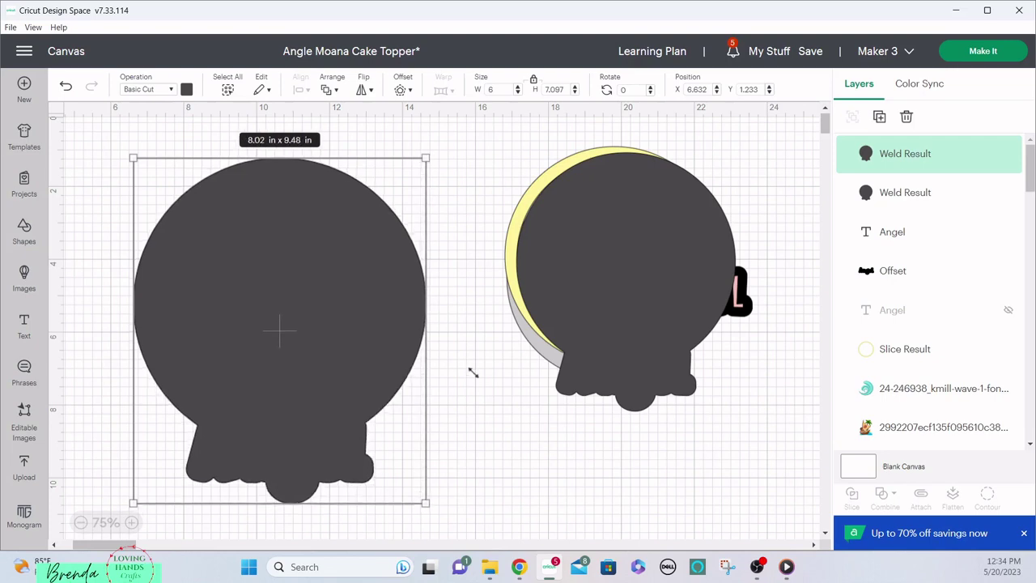
{"action": "left_click", "coordinate": [486, 250]}
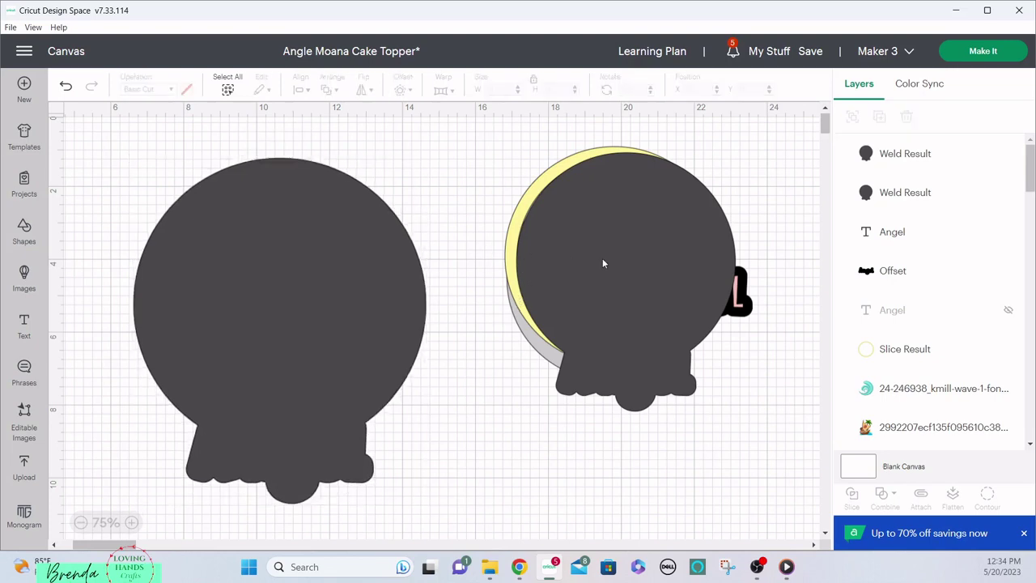
Step: Move the smaller backing shape below the Moana image and reduce the larger one to about 7.62 × 9.02 in, shifting it slightly up and left
{"action": "left_click_drag", "start_coordinate": [615, 293], "coordinate": [579, 418]}
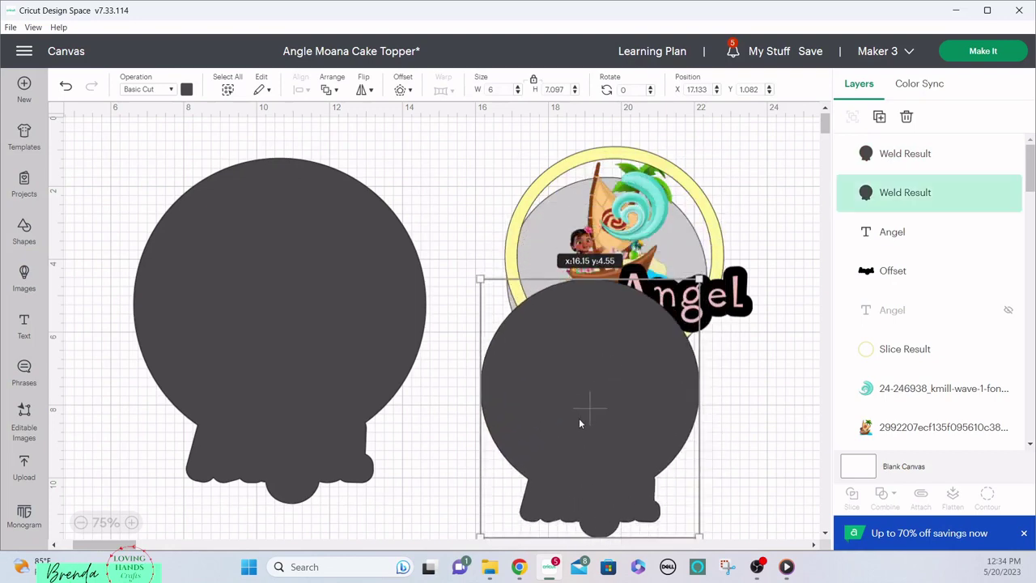
{"action": "left_click", "coordinate": [345, 349]}
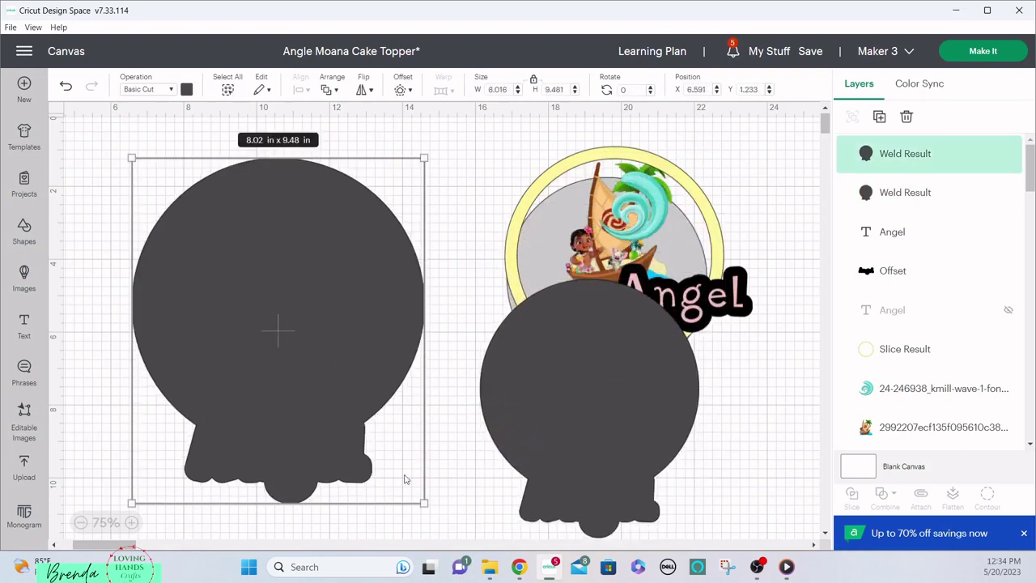
{"action": "left_click_drag", "start_coordinate": [423, 499], "coordinate": [410, 487]}
{"action": "left_click_drag", "start_coordinate": [313, 304], "coordinate": [293, 290]}
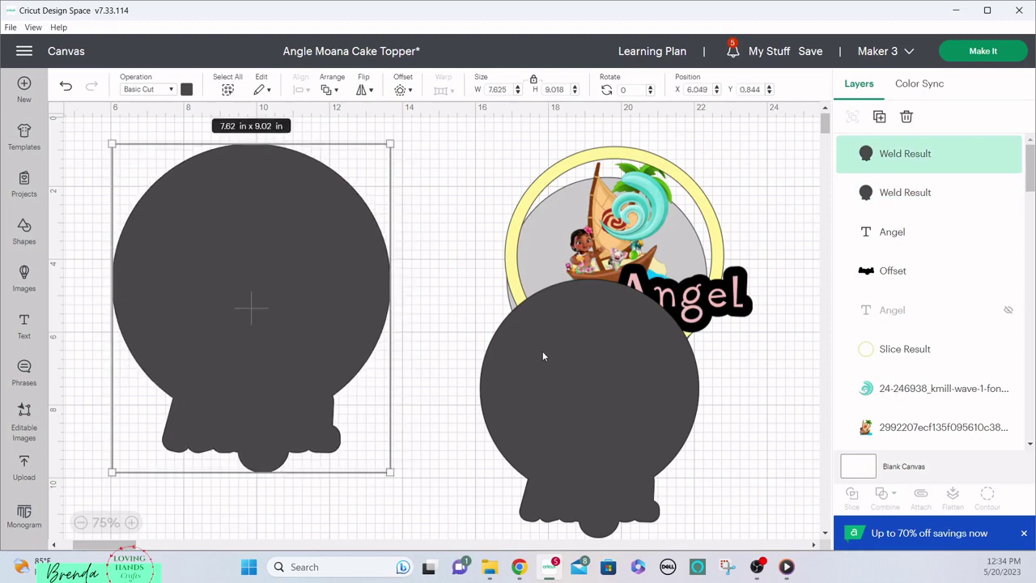
Step: Move the smaller dark backing off most of the Moana image and recolour the larger backing white
{"action": "left_click_drag", "start_coordinate": [543, 356], "coordinate": [518, 354]}
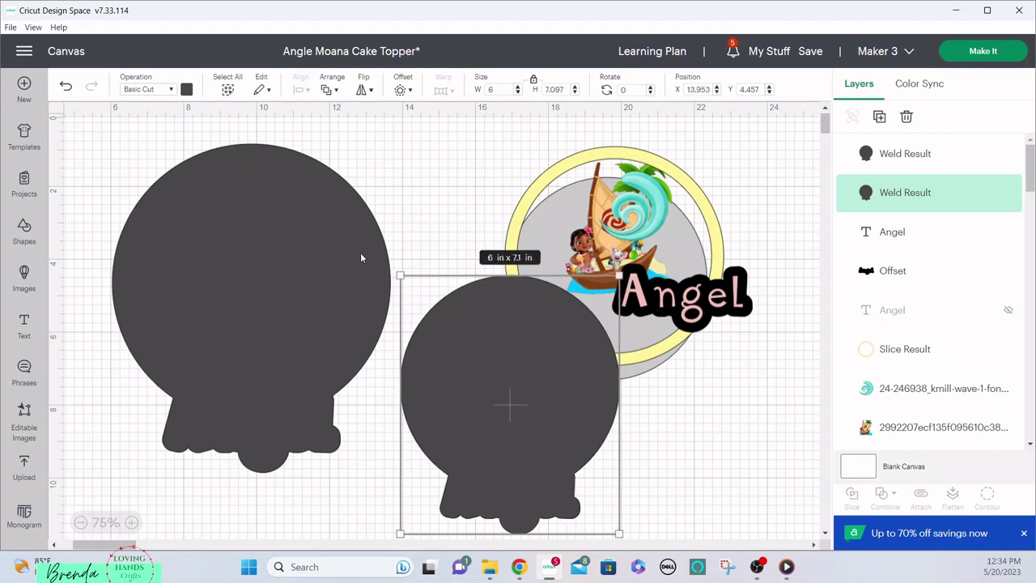
{"action": "left_click", "coordinate": [298, 233]}
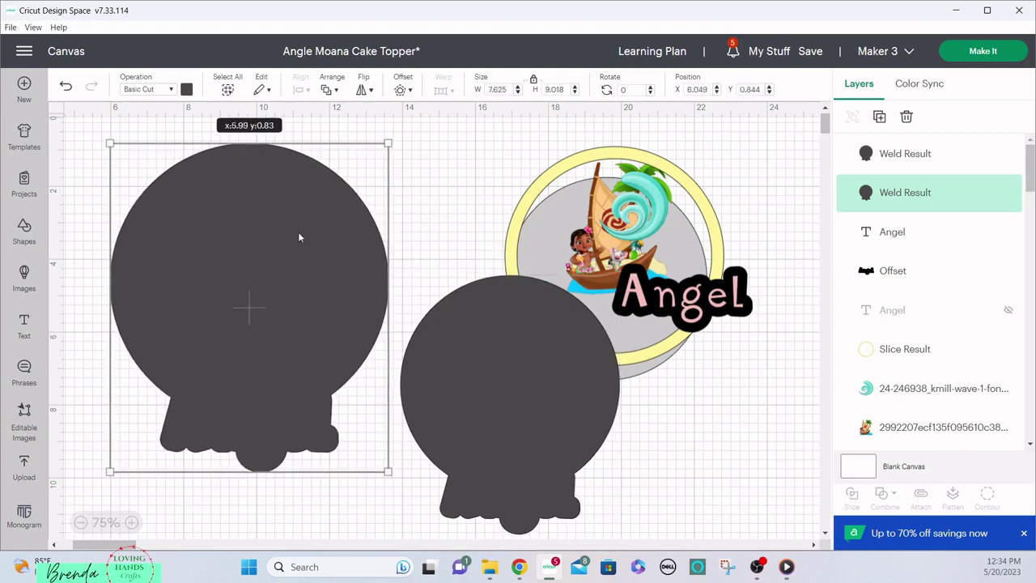
{"action": "left_click", "coordinate": [187, 89]}
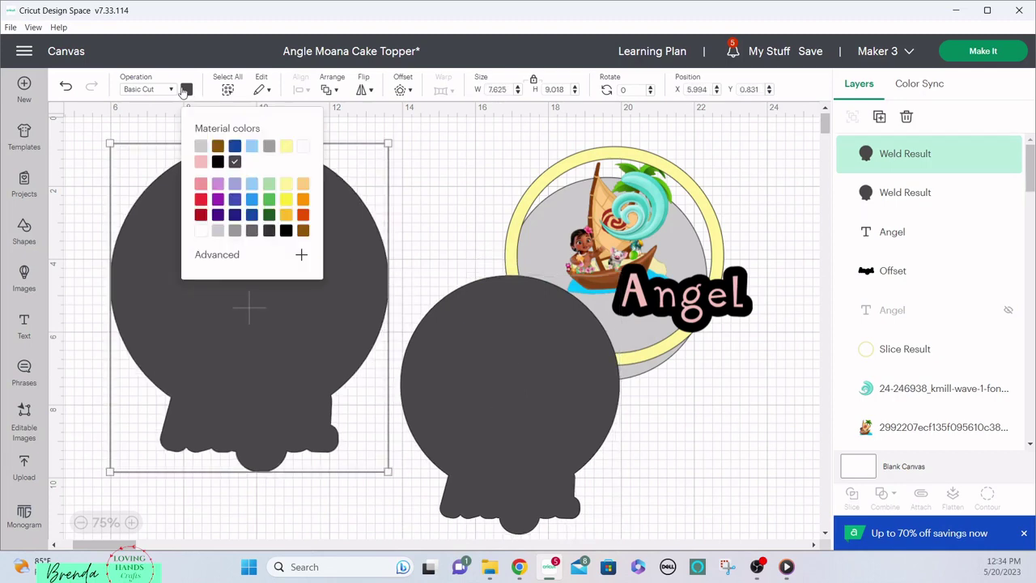
{"action": "left_click", "coordinate": [236, 147]}
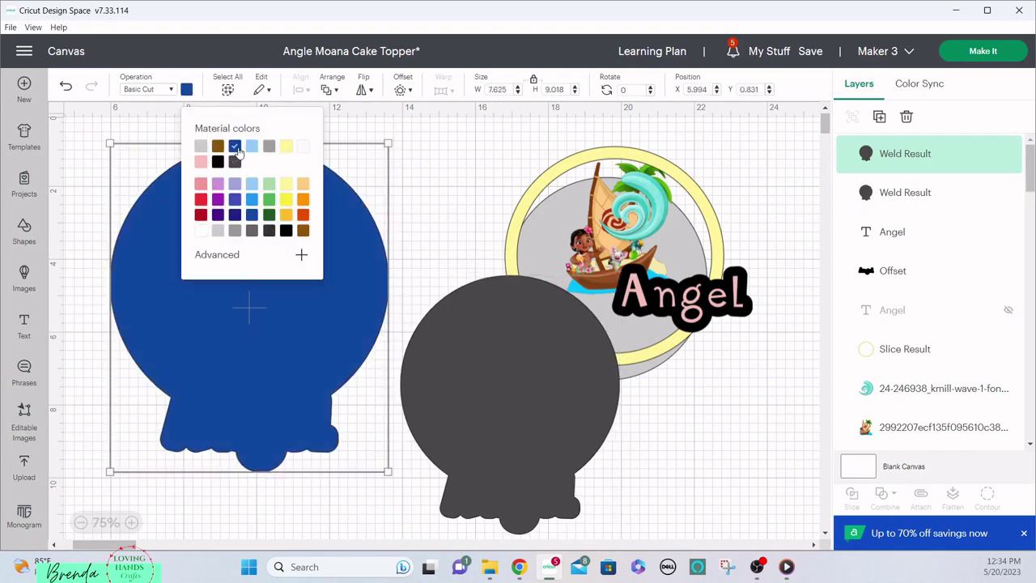
{"action": "left_click", "coordinate": [302, 148]}
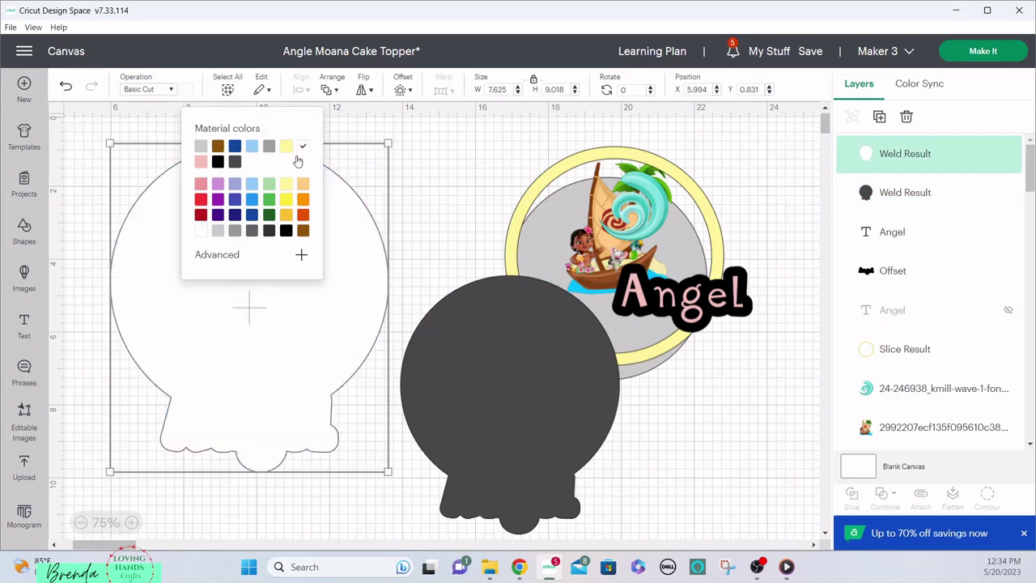
{"action": "left_click", "coordinate": [431, 171]}
Step: Reposition the smaller dark backing over the lower part of the yellow ring and Moana image
{"action": "left_click_drag", "start_coordinate": [446, 324], "coordinate": [398, 291]}
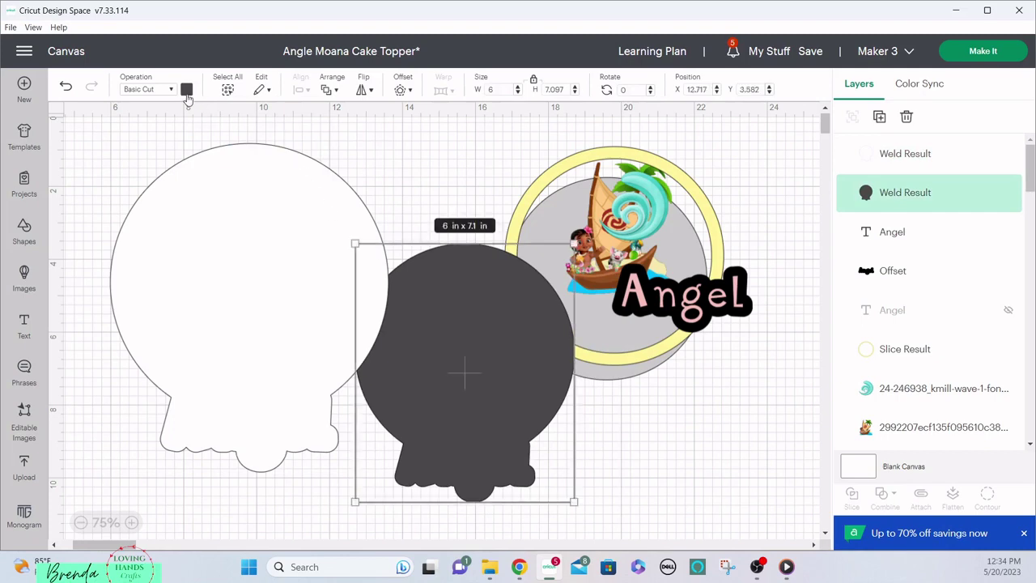
{"action": "left_click", "coordinate": [227, 185]}
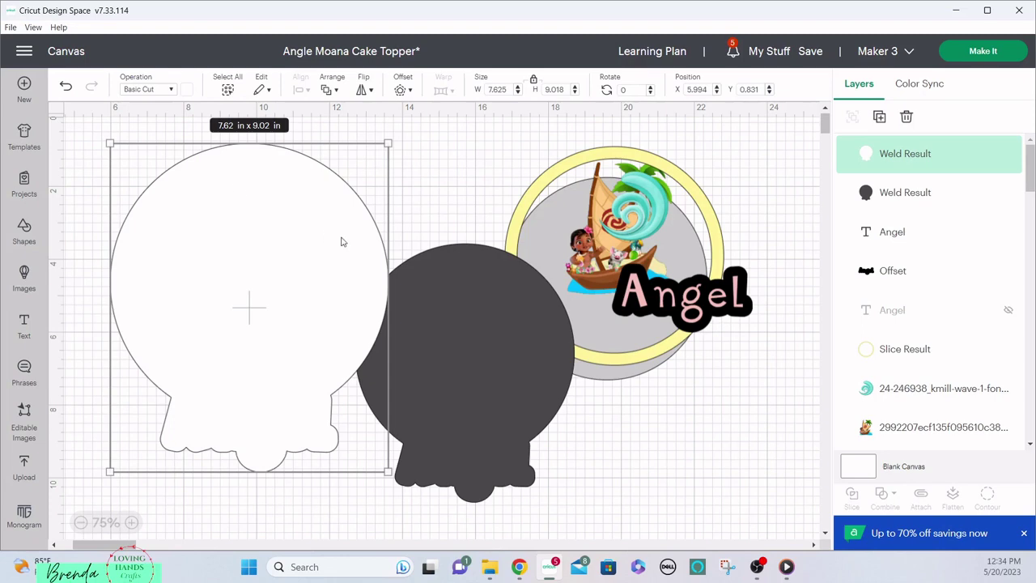
{"action": "left_click_drag", "start_coordinate": [437, 290], "coordinate": [622, 281]}
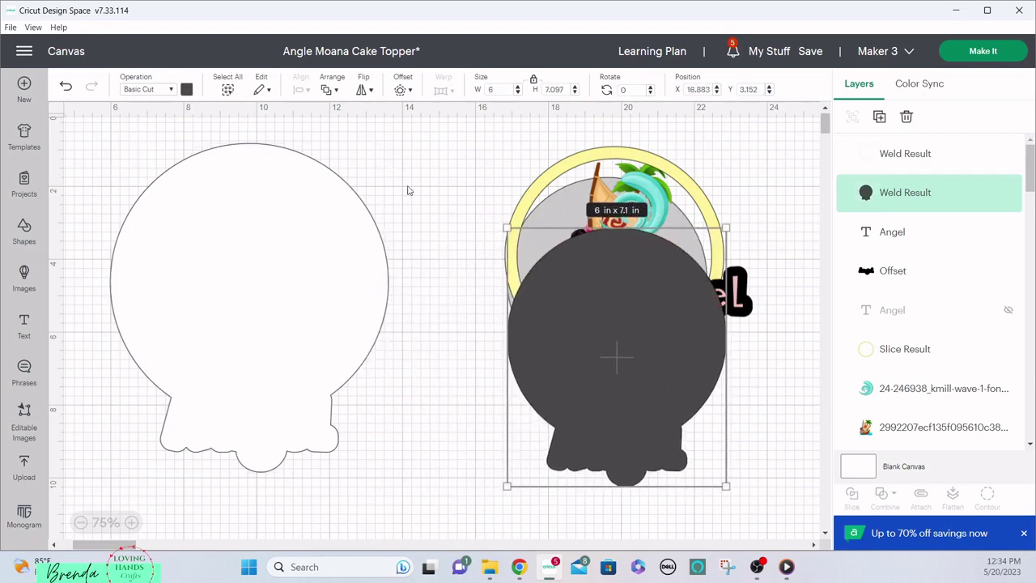
Step: Create a blue duplicate of the large white backing and place it directly over the original
{"action": "left_click", "coordinate": [879, 153]}
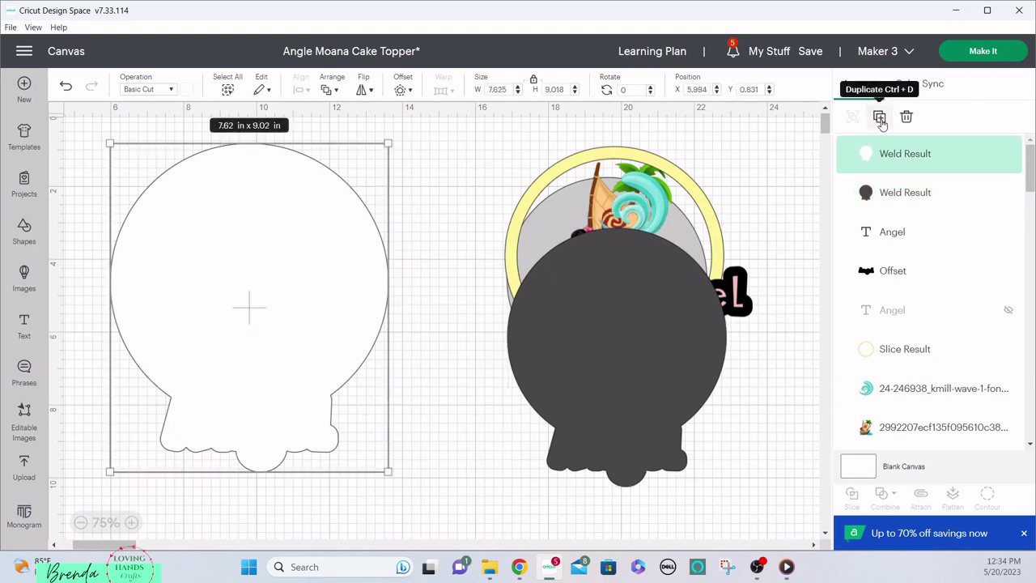
{"action": "left_click", "coordinate": [880, 119]}
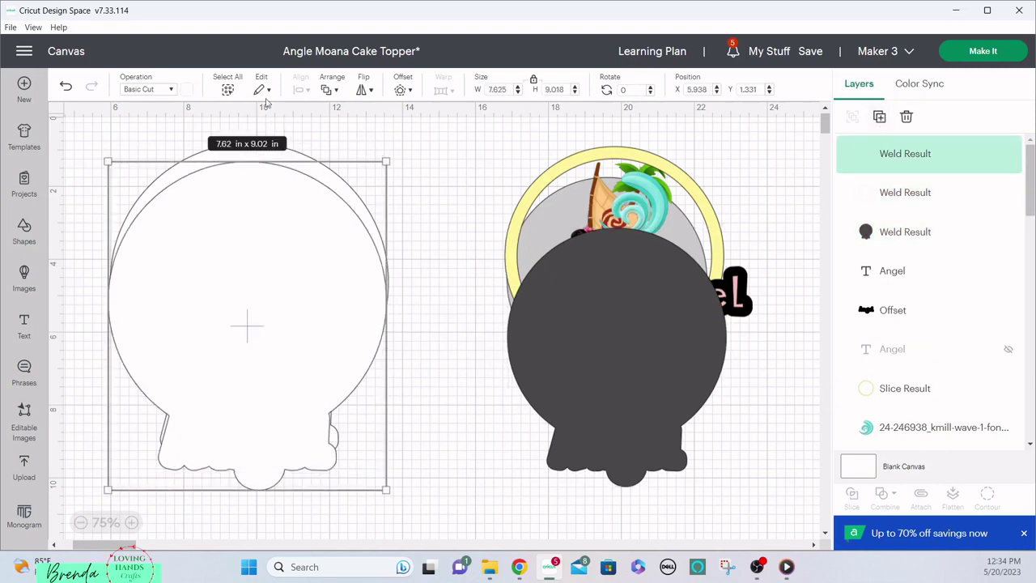
{"action": "left_click", "coordinate": [186, 90]}
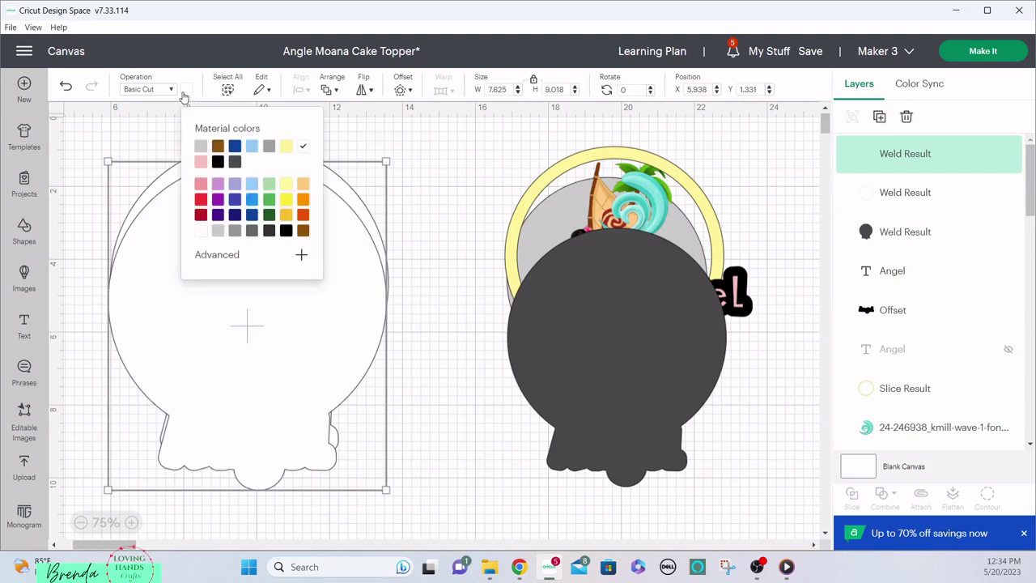
{"action": "left_click", "coordinate": [237, 149]}
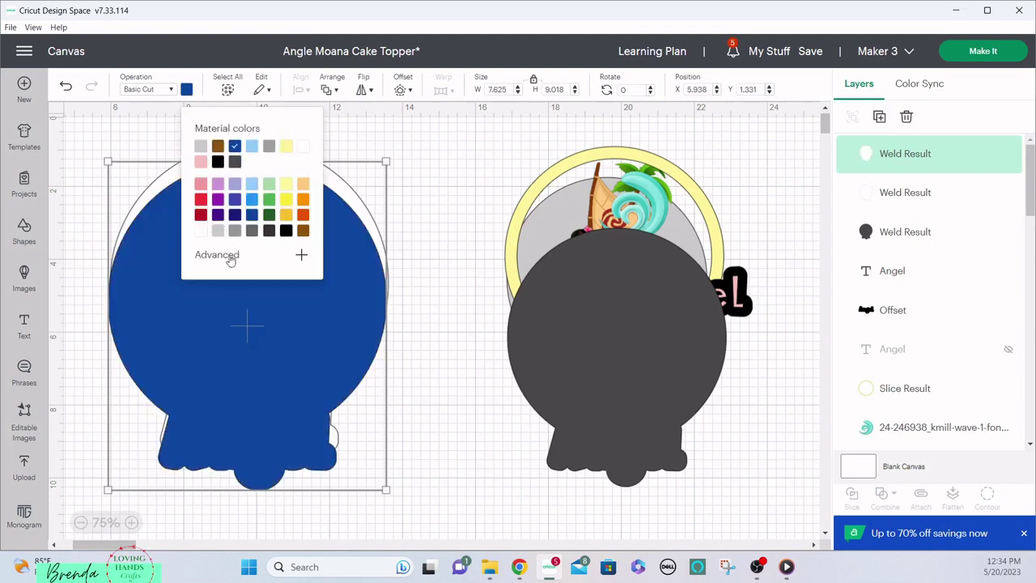
{"action": "left_click", "coordinate": [401, 172]}
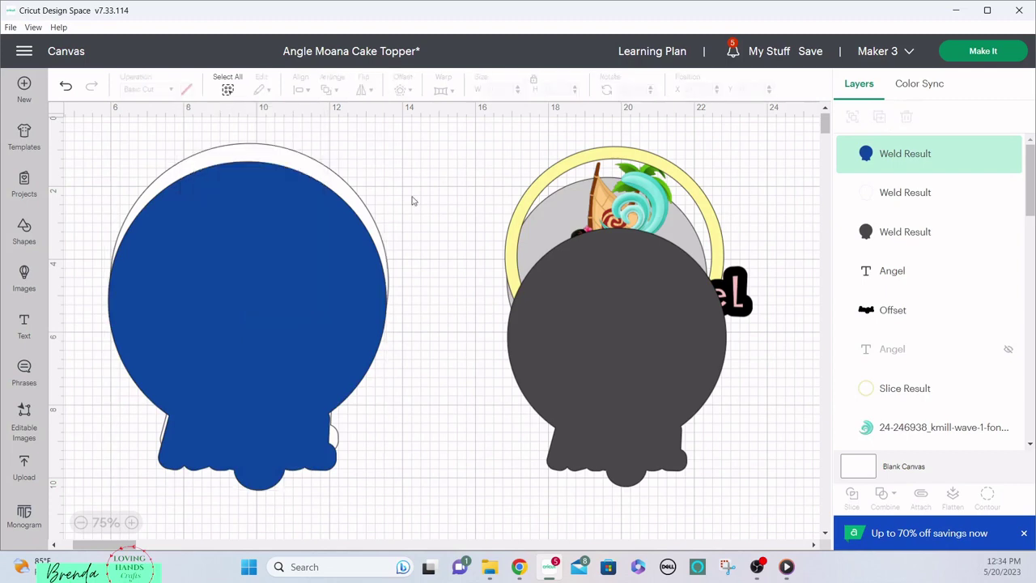
{"action": "left_click_drag", "start_coordinate": [298, 241], "coordinate": [300, 229]}
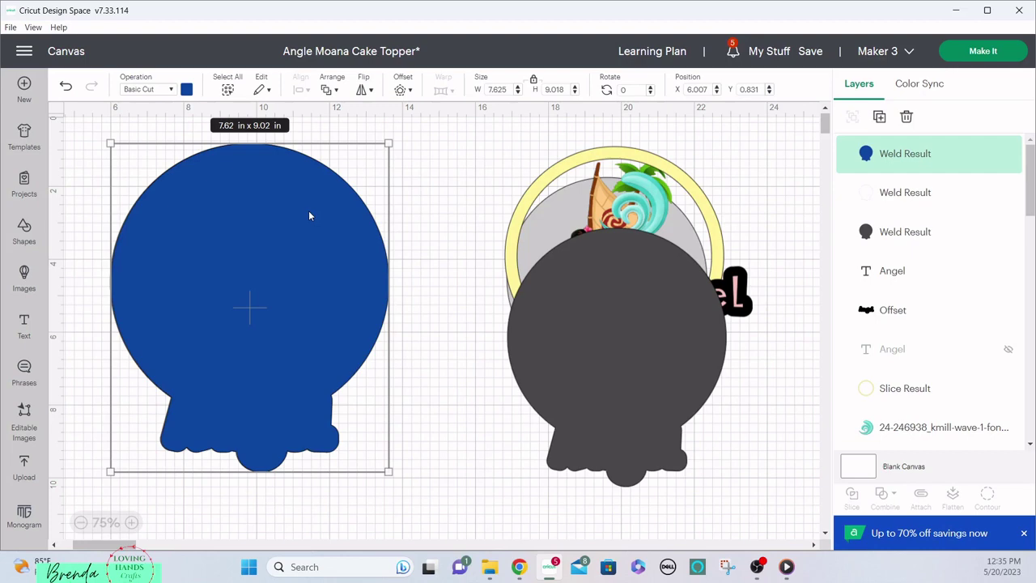
Step: Move the smaller dark backing away from the Moana image and shift the blue and white backings left, slightly staggered
{"action": "left_click_drag", "start_coordinate": [536, 309], "coordinate": [411, 327]}
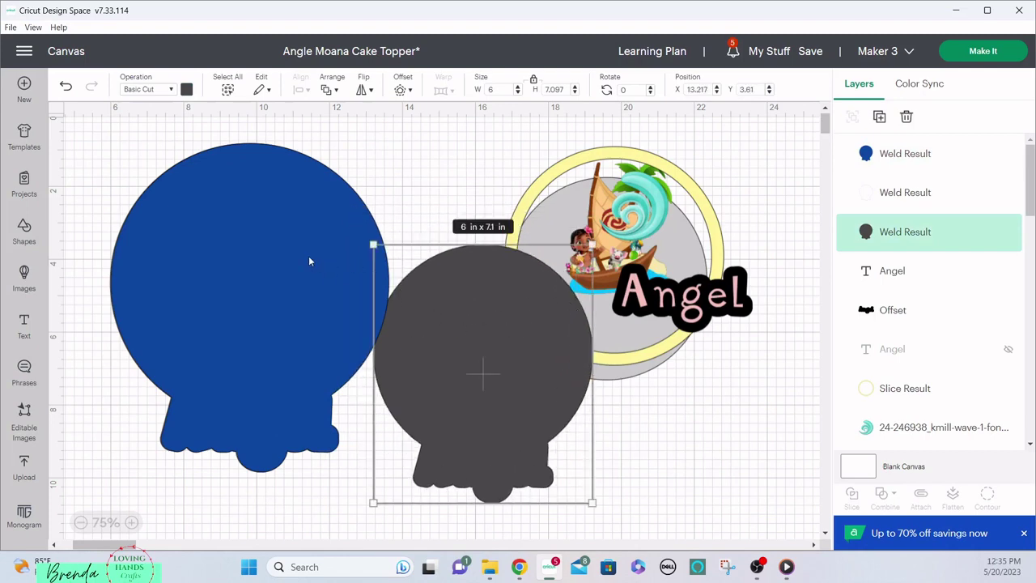
{"action": "left_click_drag", "start_coordinate": [309, 260], "coordinate": [274, 257]}
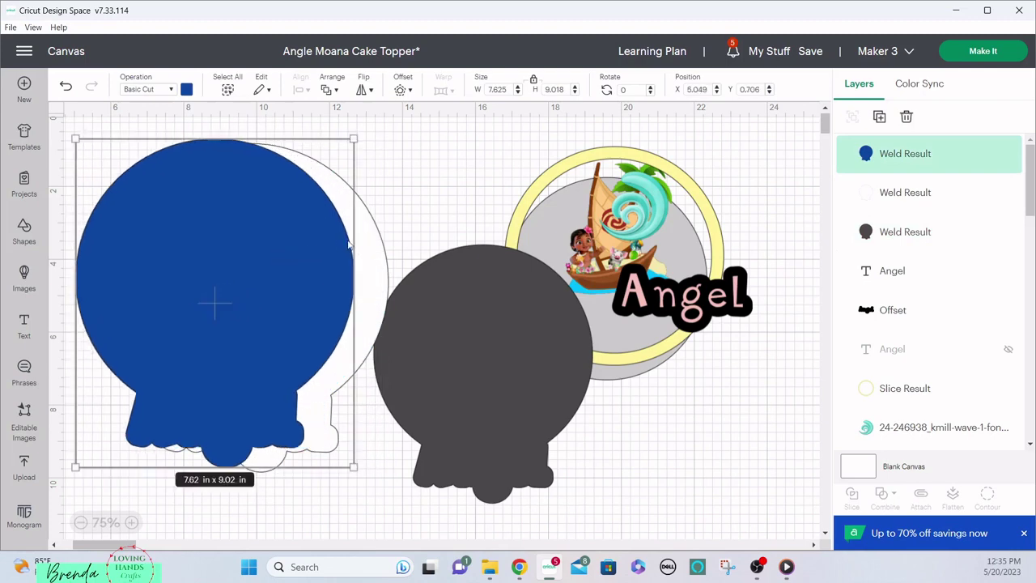
{"action": "left_click_drag", "start_coordinate": [369, 244], "coordinate": [334, 242]}
{"action": "left_click", "coordinate": [427, 290]}
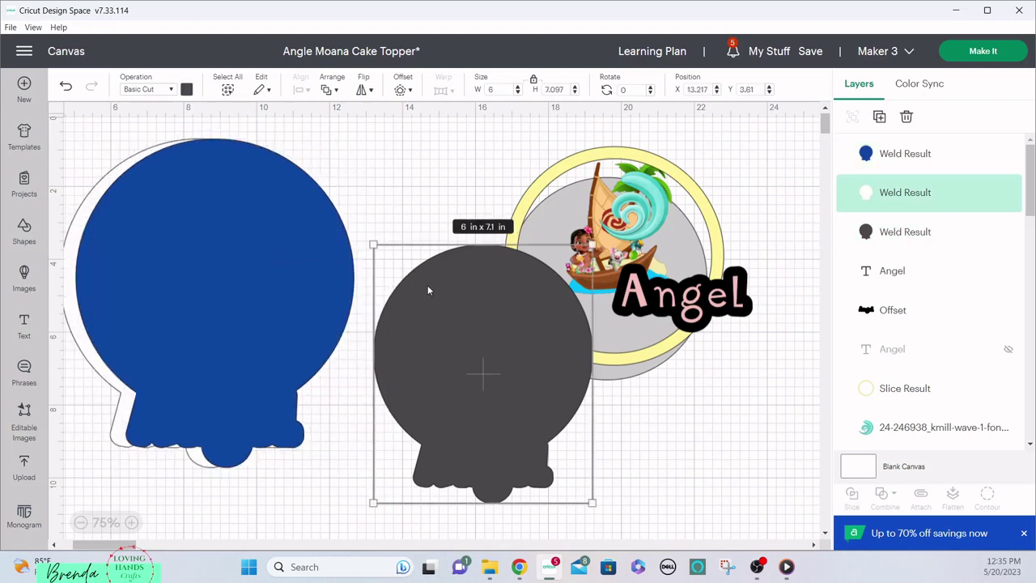
Step: Move the pink name text below the grey circle and recolour it light yellow
{"action": "left_click", "coordinate": [682, 303]}
{"action": "left_click_drag", "start_coordinate": [682, 303], "coordinate": [664, 426]}
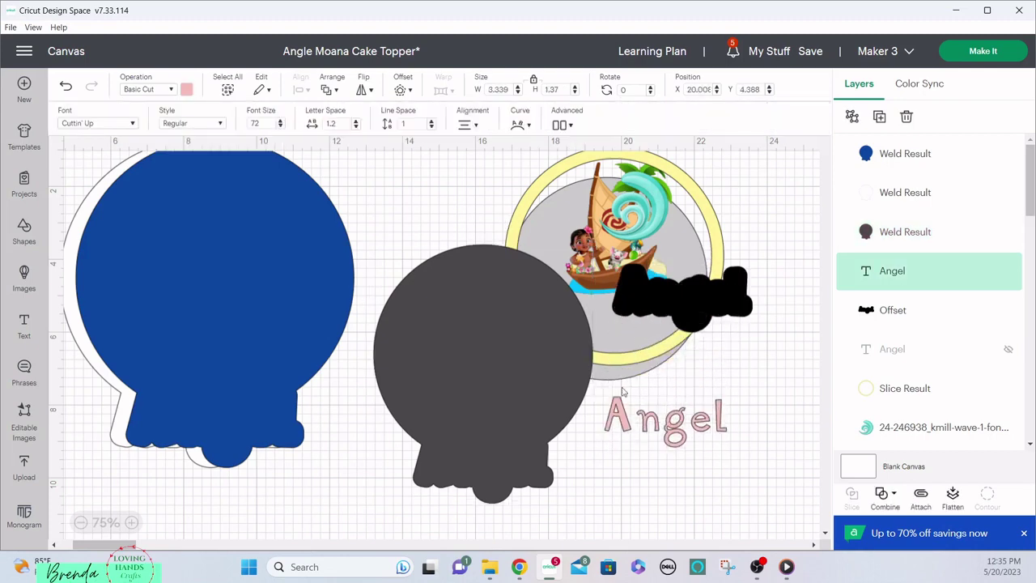
{"action": "left_click", "coordinate": [185, 90]}
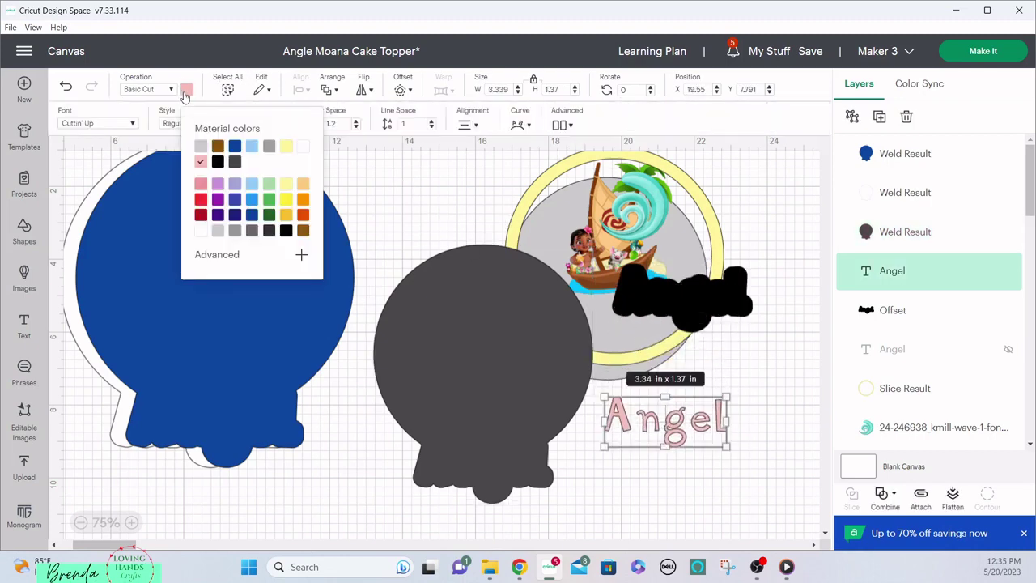
{"action": "left_click", "coordinate": [288, 148]}
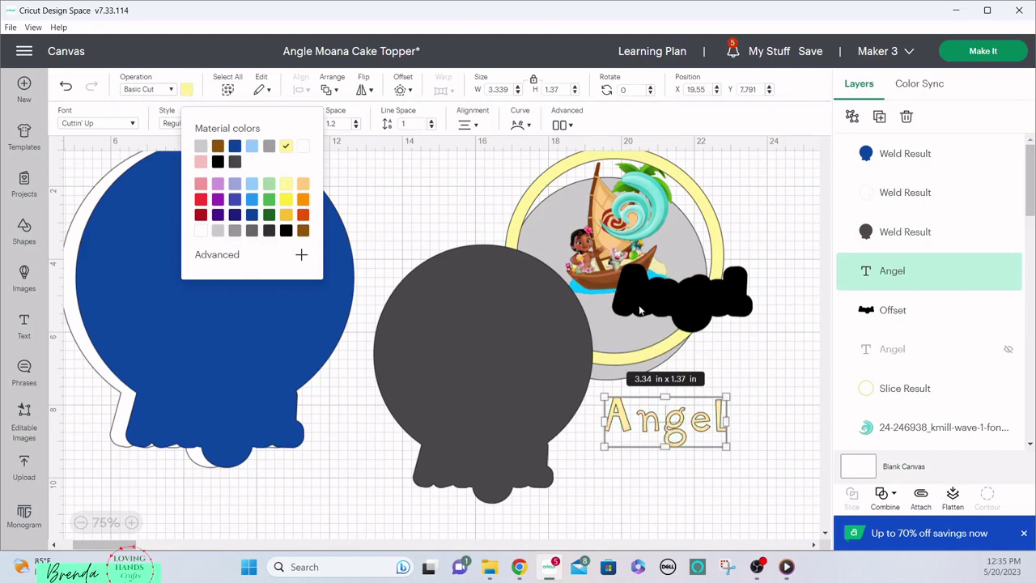
Step: Recolour the black name offset white and place it behind the yellow name text
{"action": "left_click", "coordinate": [664, 313]}
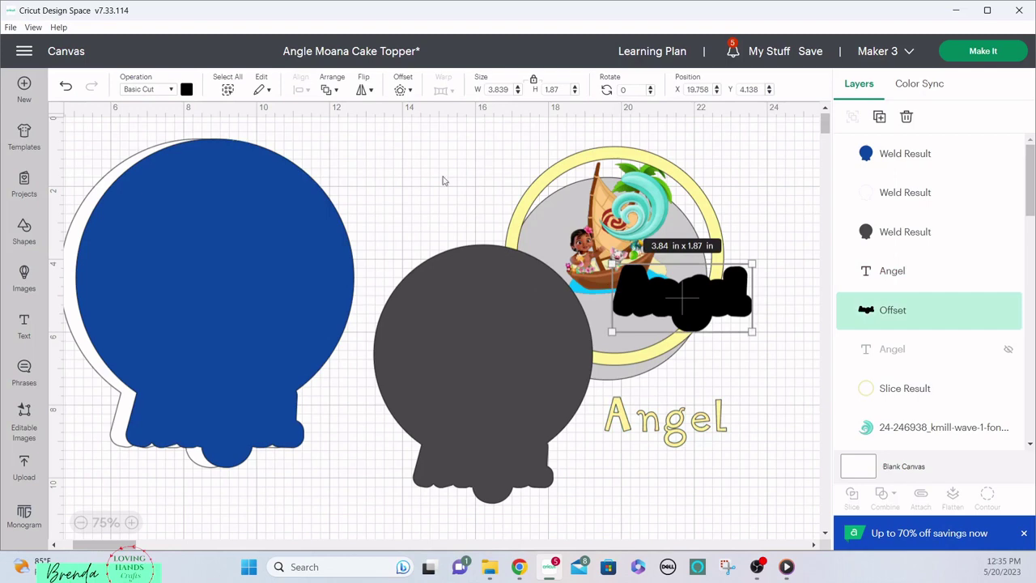
{"action": "left_click", "coordinate": [187, 89]}
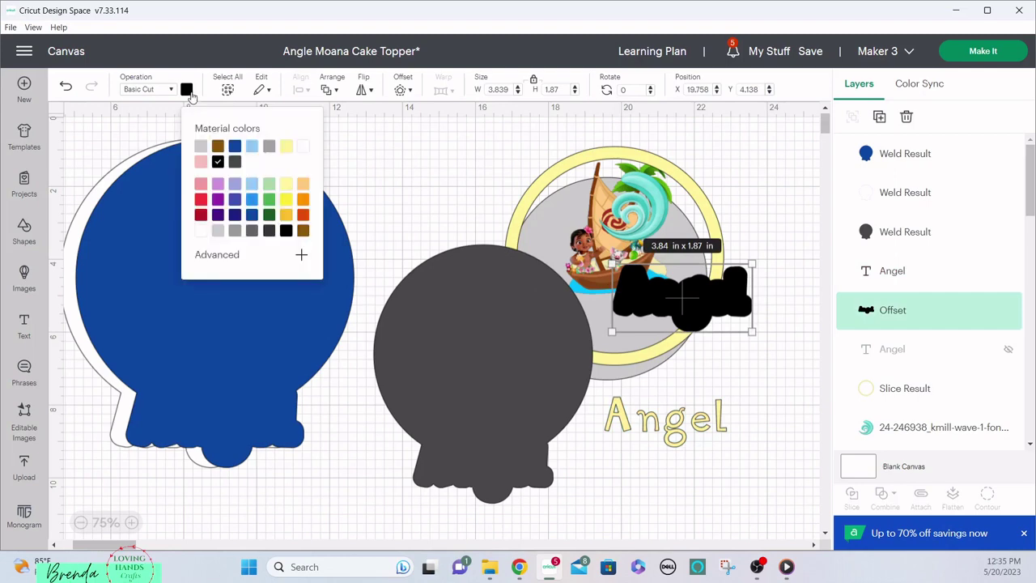
{"action": "left_click", "coordinate": [302, 149]}
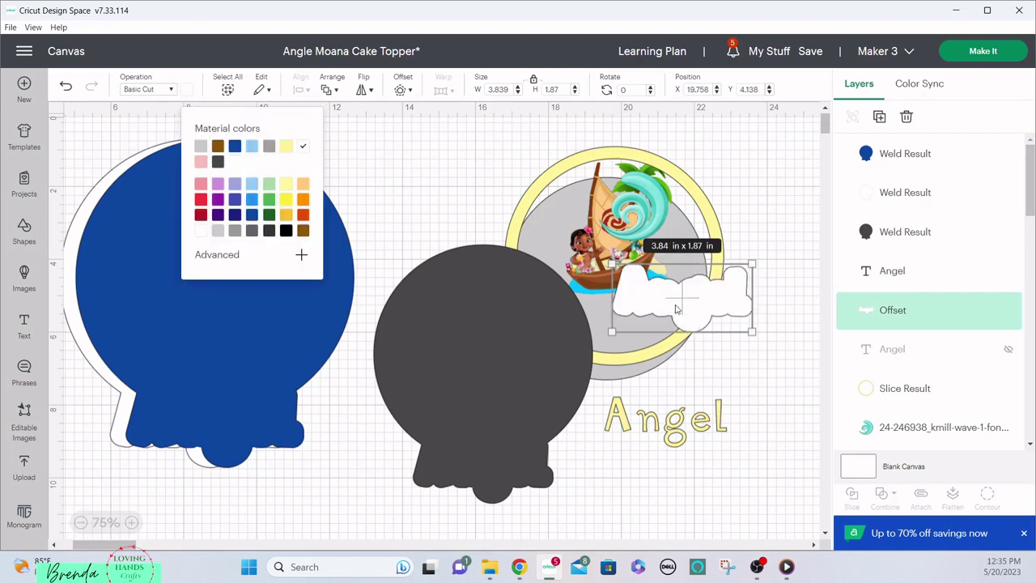
{"action": "left_click_drag", "start_coordinate": [675, 308], "coordinate": [657, 432]}
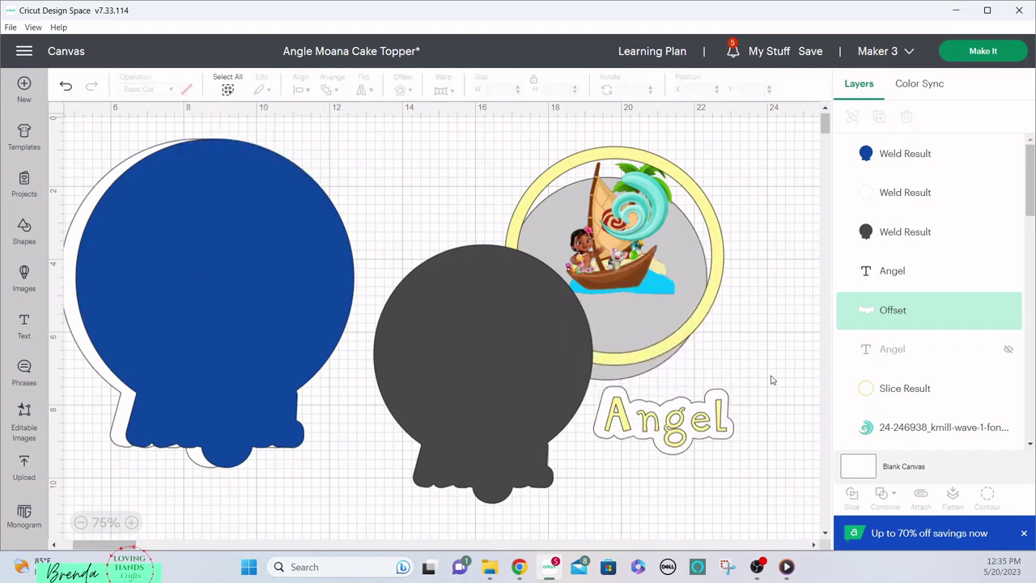
Step: Select only the yellow name text and its white offset and align them to each other's centre
{"action": "left_click_drag", "start_coordinate": [761, 371], "coordinate": [666, 413]}
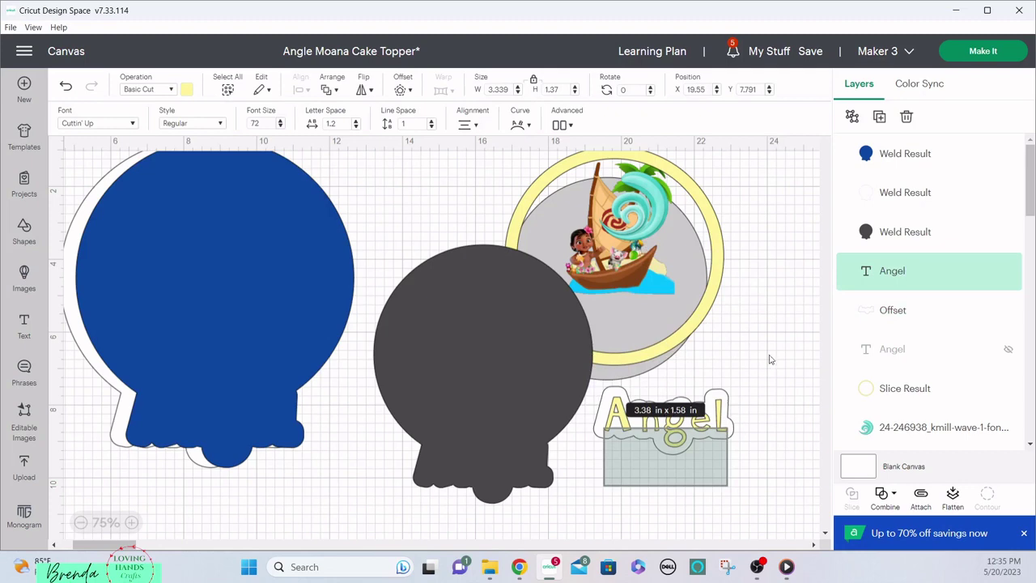
{"action": "left_click_drag", "start_coordinate": [753, 370], "coordinate": [621, 440]}
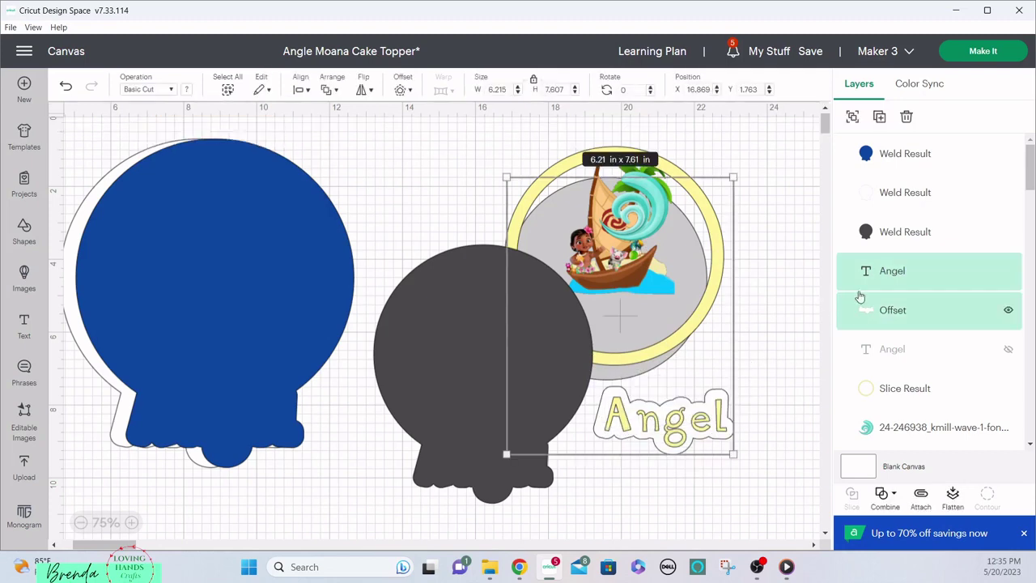
{"action": "left_click", "coordinate": [885, 287]}
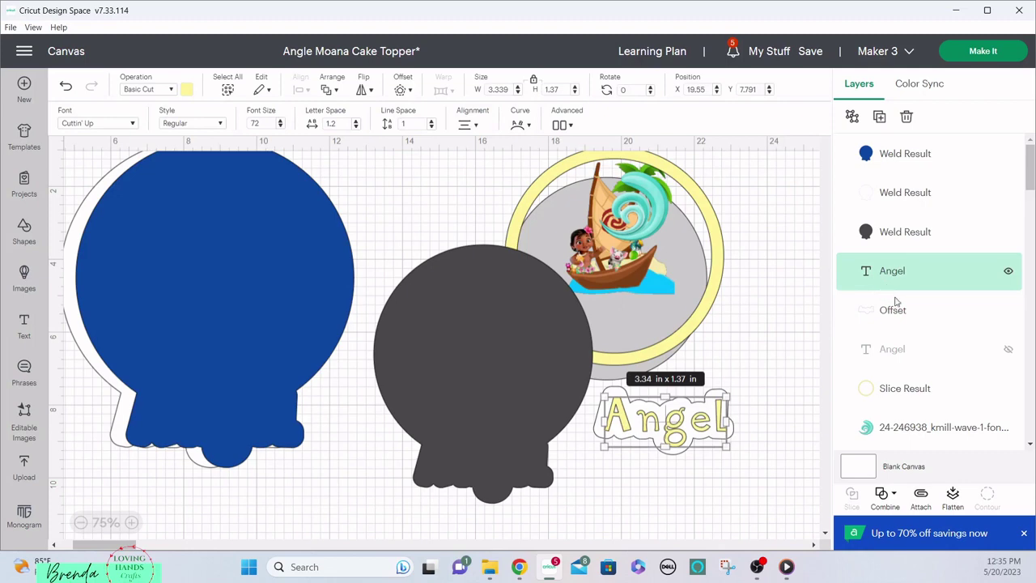
{"action": "left_click", "coordinate": [895, 312], "text": "shift"}
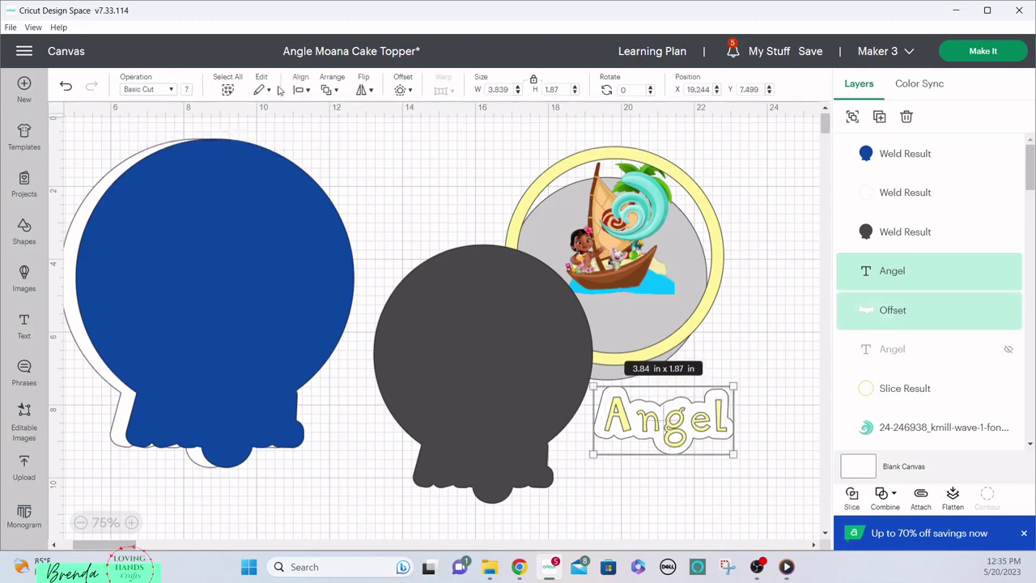
{"action": "left_click", "coordinate": [300, 89]}
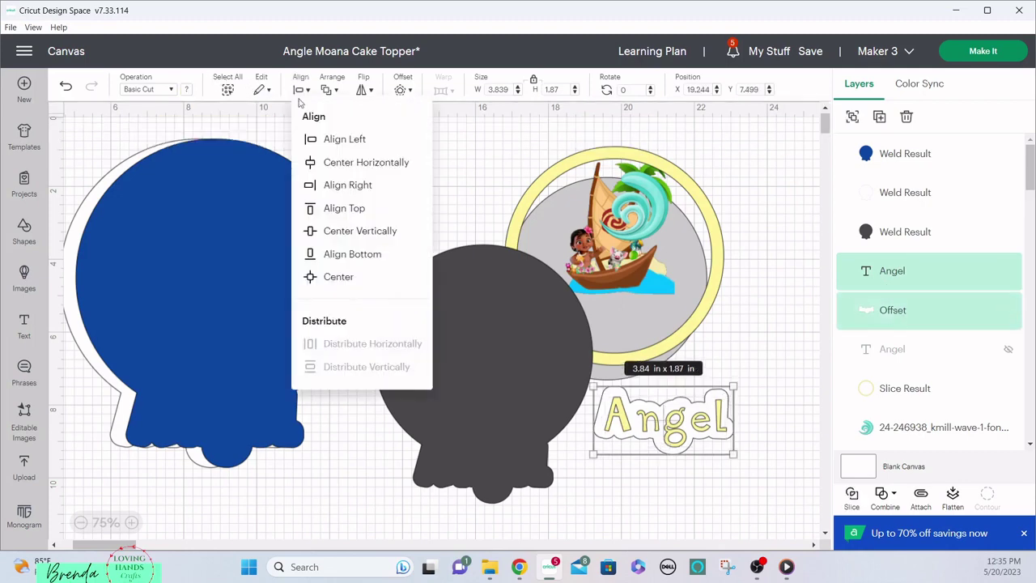
{"action": "left_click", "coordinate": [323, 278]}
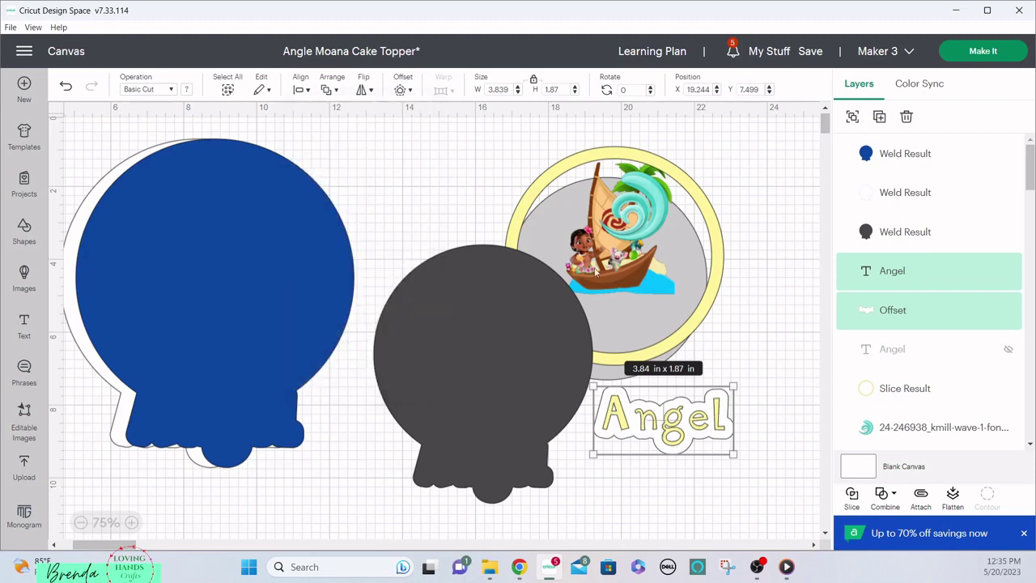
Step: Bring the yellow ring to the front and place it over the circular part of the smaller dark backing
{"action": "left_click_drag", "start_coordinate": [660, 171], "coordinate": [502, 220]}
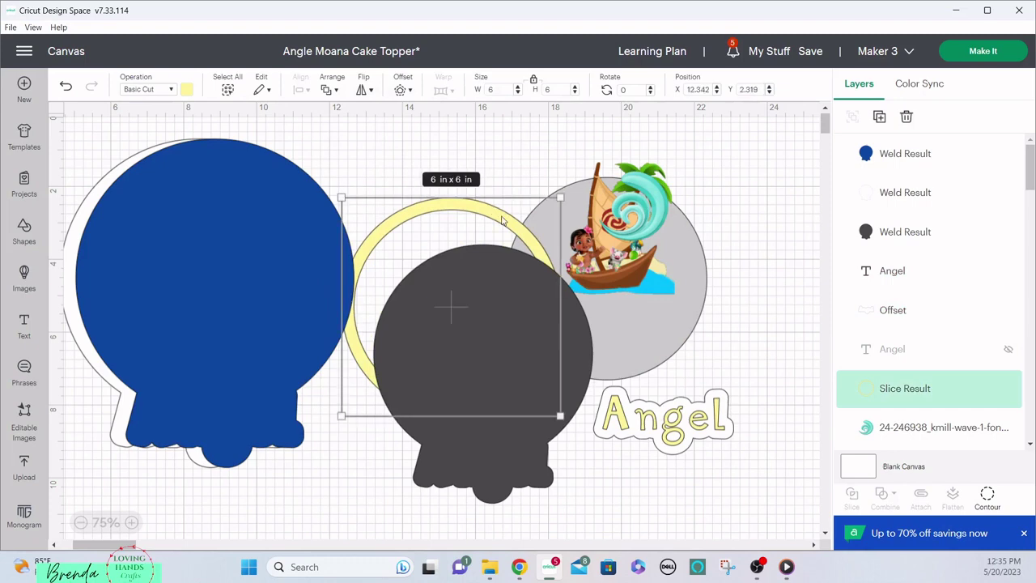
{"action": "right_click", "coordinate": [502, 220]}
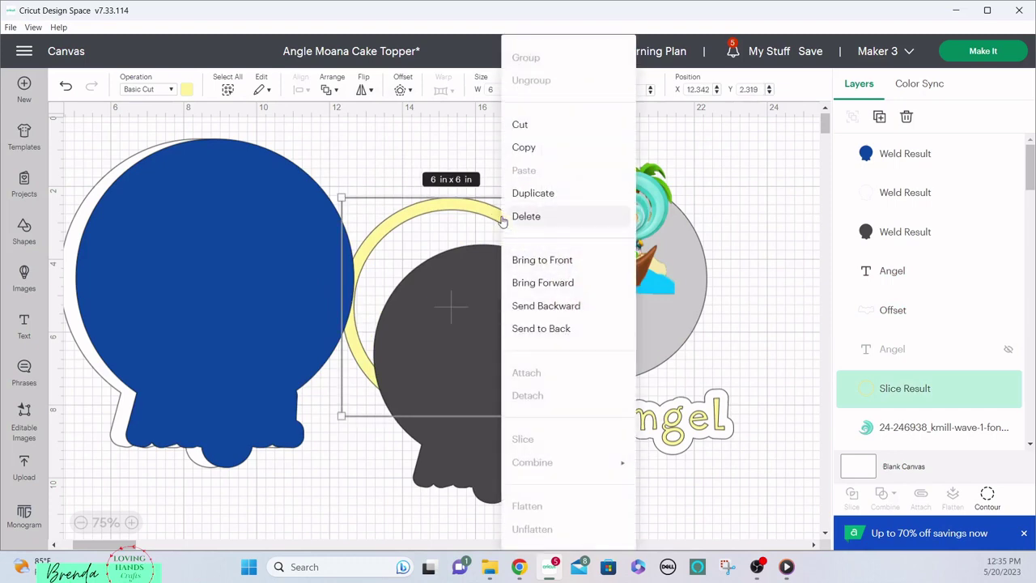
{"action": "left_click", "coordinate": [529, 261]}
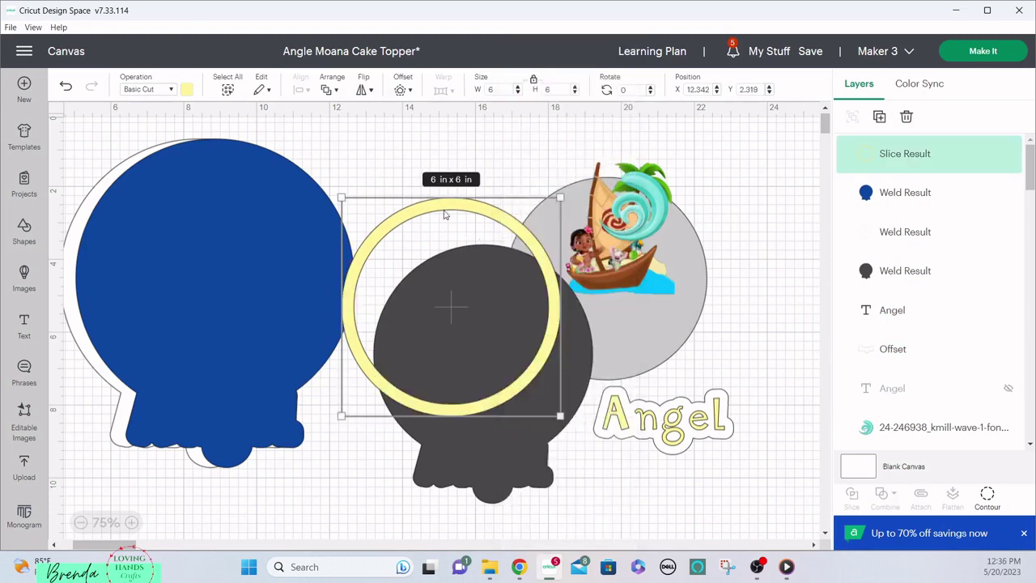
{"action": "left_click_drag", "start_coordinate": [444, 214], "coordinate": [472, 274]}
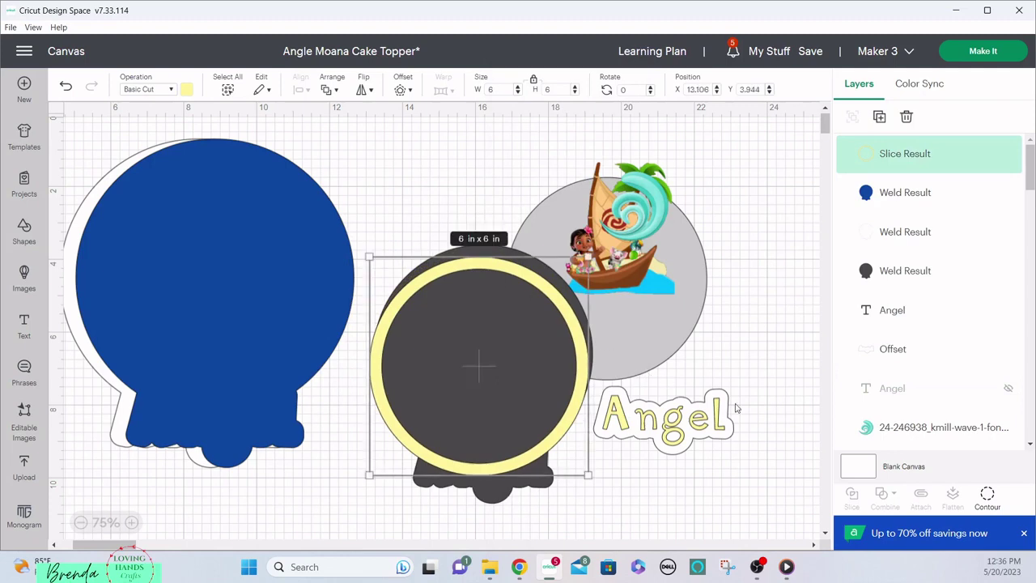
{"action": "left_click_drag", "start_coordinate": [753, 376], "coordinate": [683, 417]}
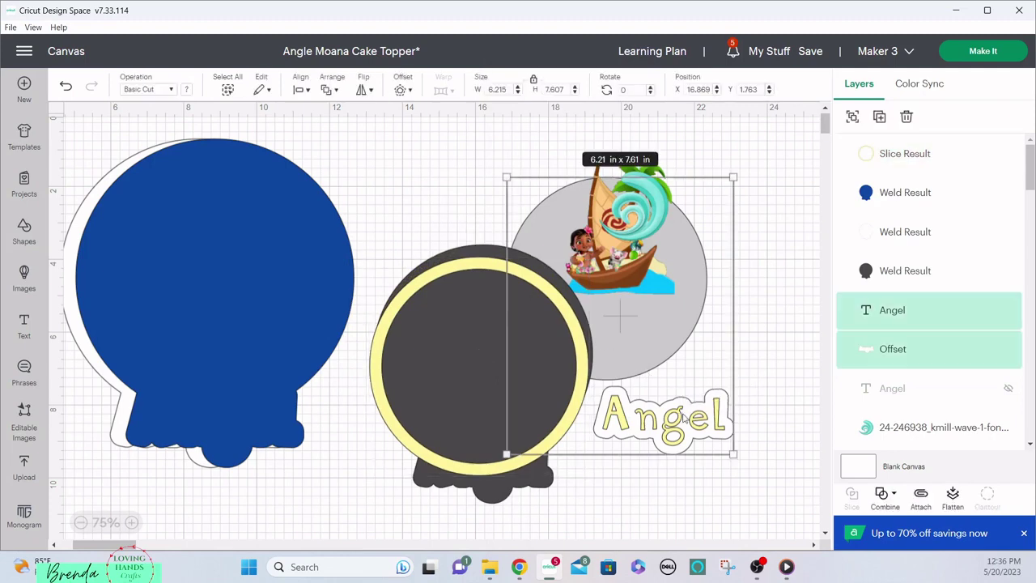
{"action": "left_click", "coordinate": [797, 326]}
{"action": "left_click", "coordinate": [710, 418]}
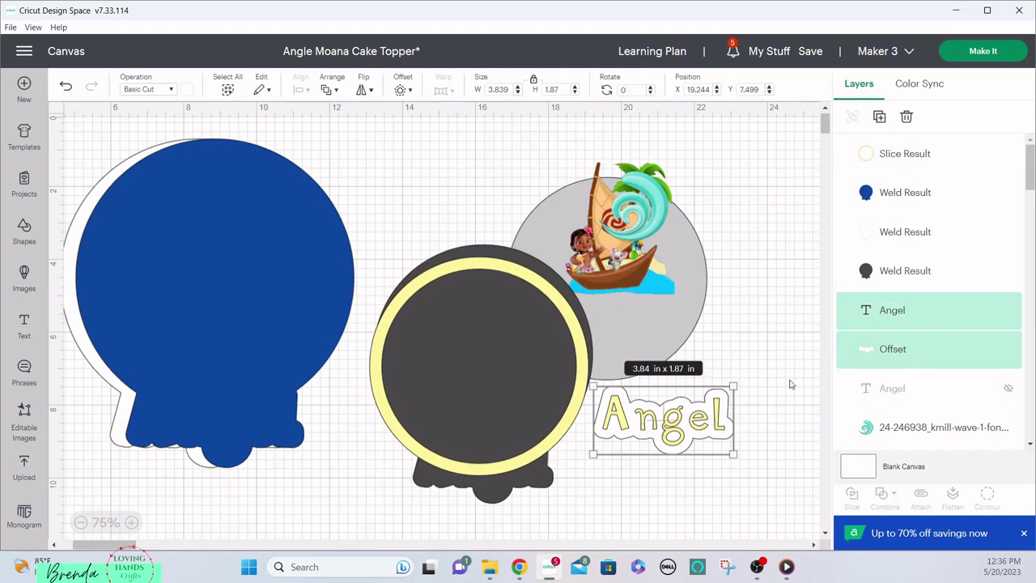
{"action": "left_click", "coordinate": [917, 319]}
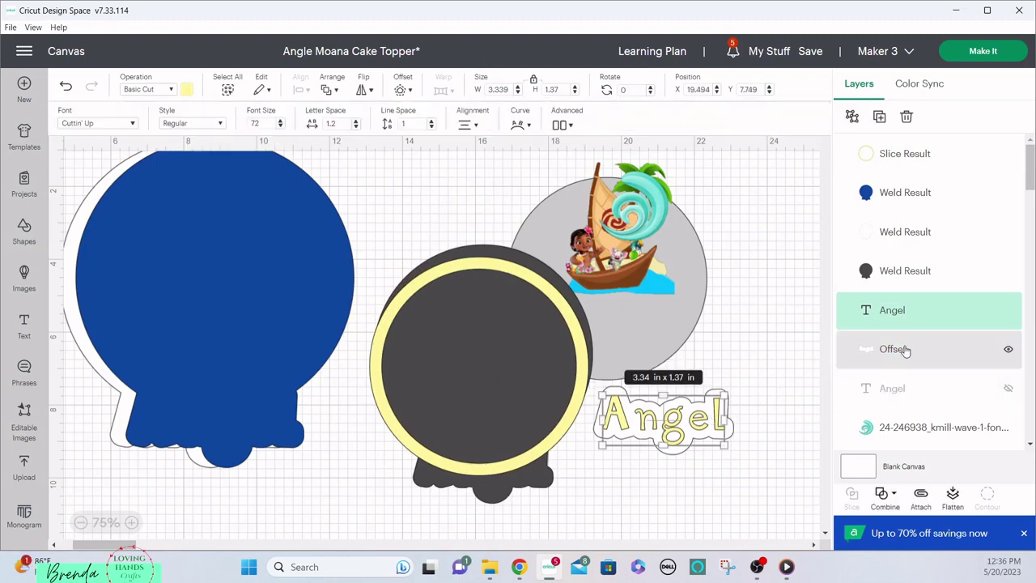
{"action": "left_click", "coordinate": [905, 350], "text": "shift"}
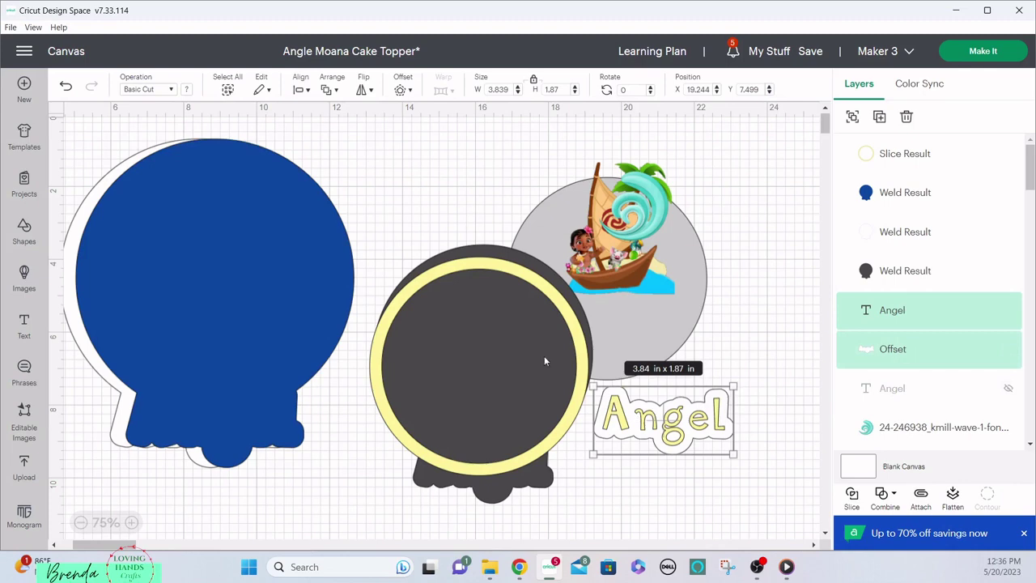
Step: Line up the yellow ring with the smaller dark backing's circle, and bring the white name offset to the front over the backing's lower part
{"action": "left_click_drag", "start_coordinate": [512, 343], "coordinate": [515, 330]}
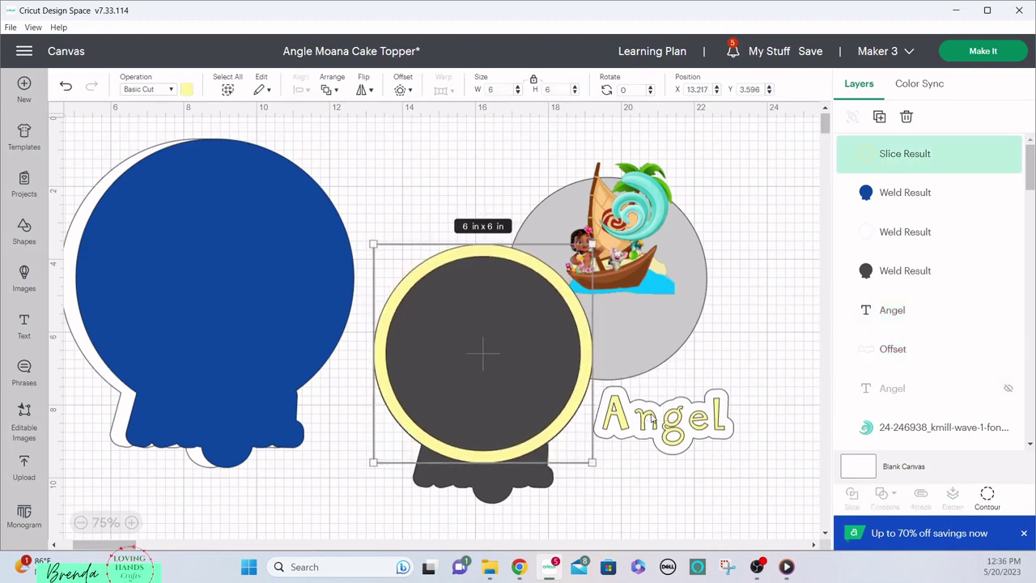
{"action": "mouse_move", "coordinate": [654, 423]}
{"action": "left_mouse_down"}
{"action": "mouse_move", "coordinate": [559, 381]}
{"action": "mouse_move", "coordinate": [518, 417]}
{"action": "mouse_move", "coordinate": [648, 494]}
{"action": "mouse_move", "coordinate": [660, 429]}
{"action": "mouse_move", "coordinate": [553, 428]}
{"action": "mouse_move", "coordinate": [632, 448]}
{"action": "mouse_move", "coordinate": [685, 445]}
{"action": "mouse_move", "coordinate": [667, 434]}
{"action": "left_mouse_up"}
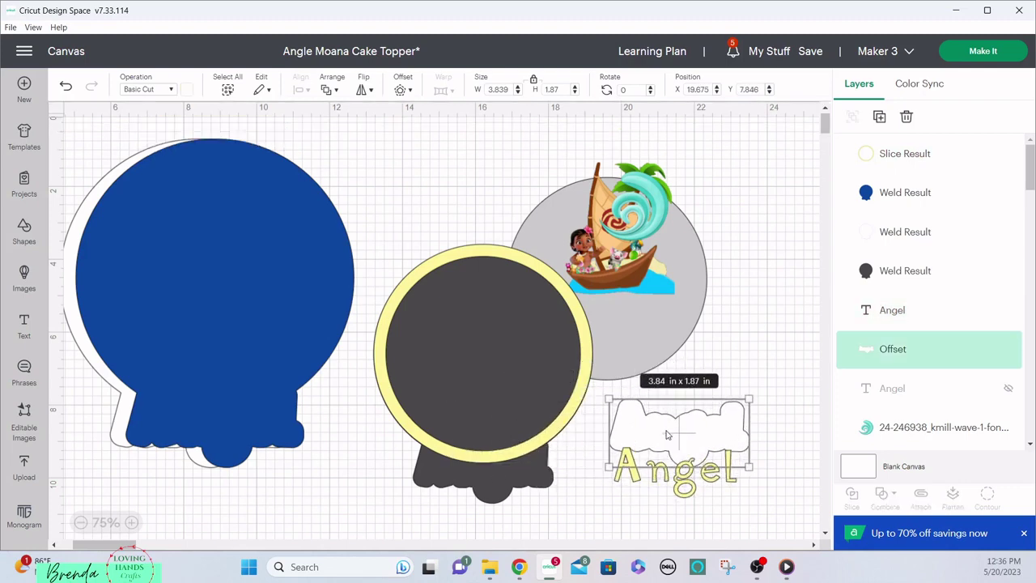
{"action": "right_click", "coordinate": [667, 435]}
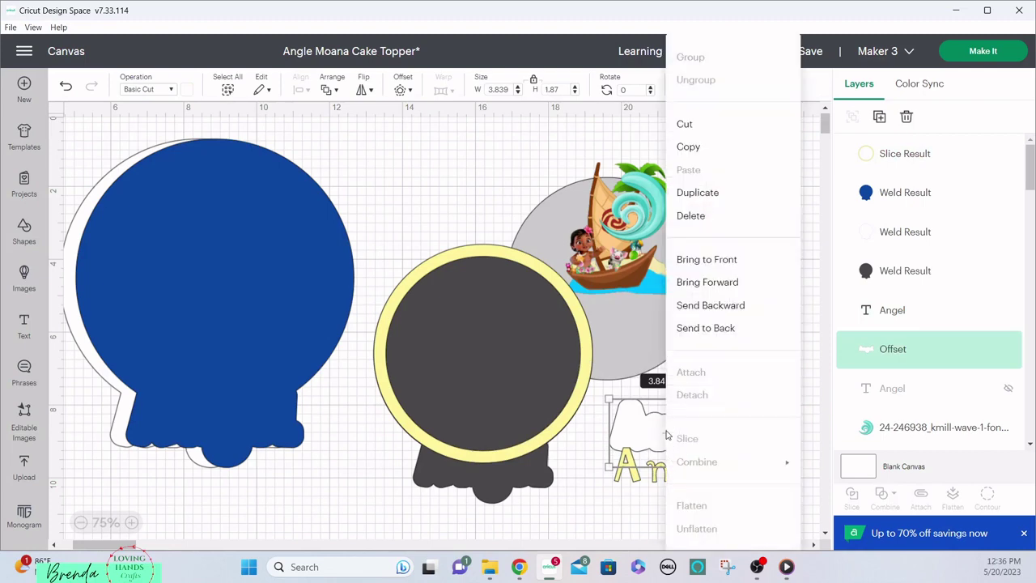
{"action": "left_click", "coordinate": [725, 259]}
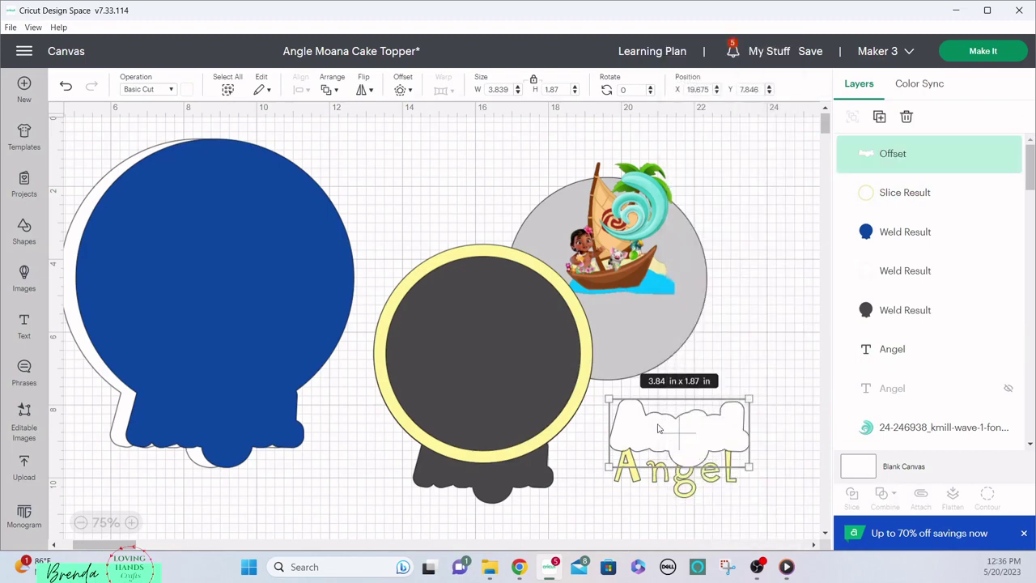
{"action": "left_click_drag", "start_coordinate": [658, 429], "coordinate": [462, 462]}
{"action": "left_click_drag", "start_coordinate": [532, 479], "coordinate": [532, 482]}
Step: Bring the yellow name text to the front and place it on its white offset below the ring
{"action": "left_click_drag", "start_coordinate": [640, 486], "coordinate": [614, 464]}
{"action": "right_click", "coordinate": [614, 464]}
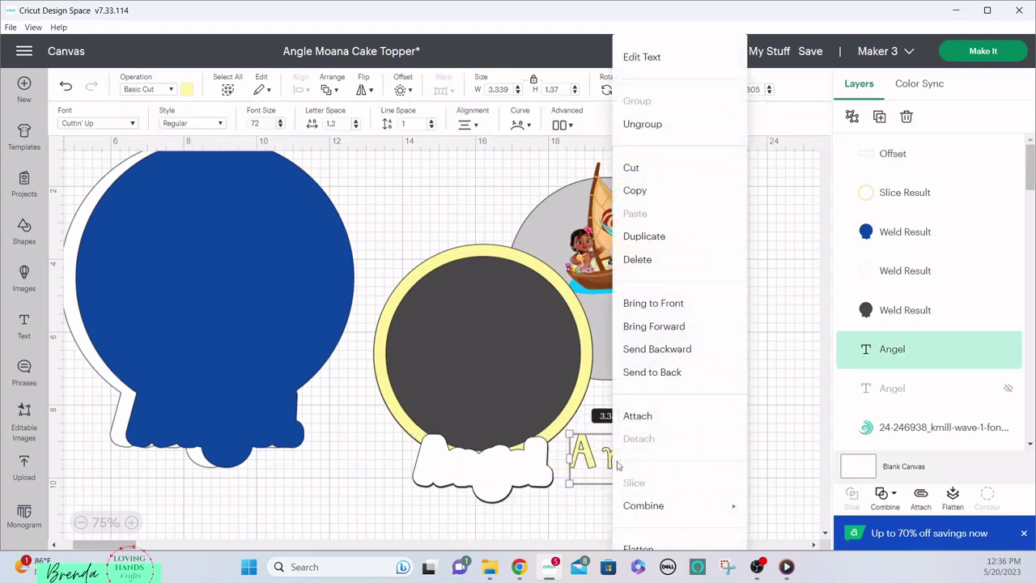
{"action": "left_click", "coordinate": [698, 315]}
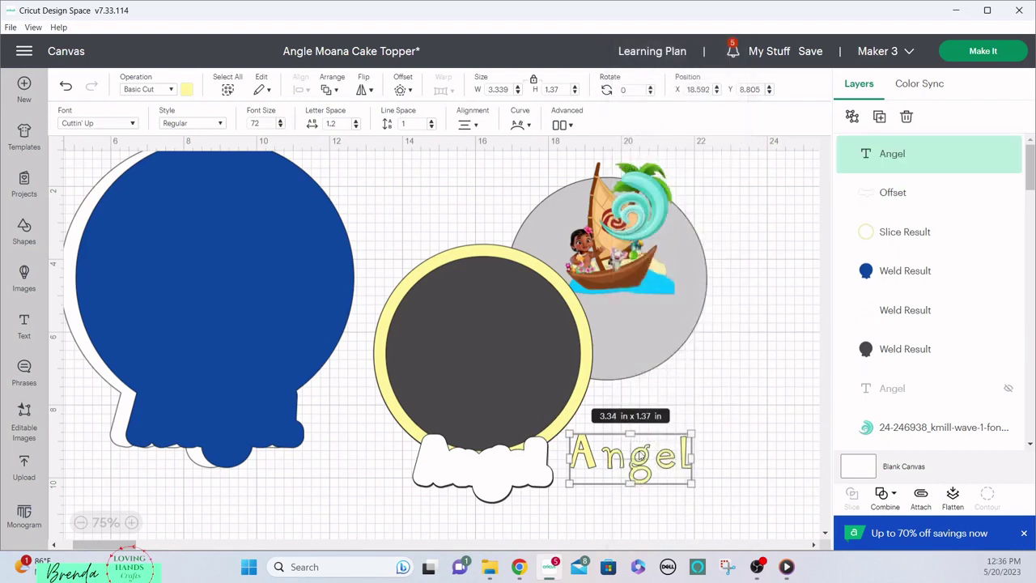
{"action": "left_click_drag", "start_coordinate": [642, 457], "coordinate": [488, 467]}
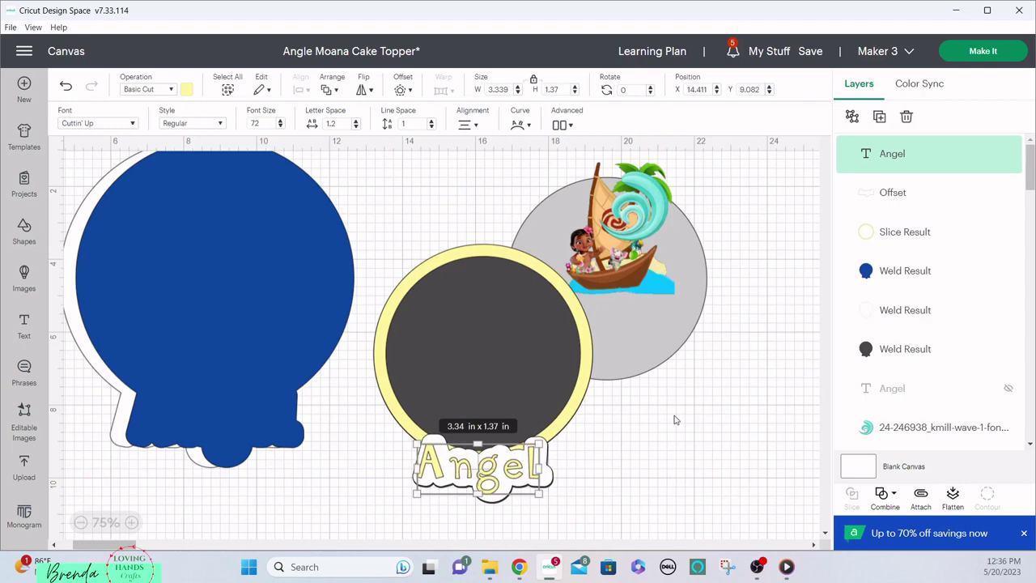
{"action": "left_click", "coordinate": [748, 399]}
Step: Tuck the grey circle behind the smaller dark backing and move the wave and boat images apart above it
{"action": "left_click_drag", "start_coordinate": [658, 359], "coordinate": [530, 418]}
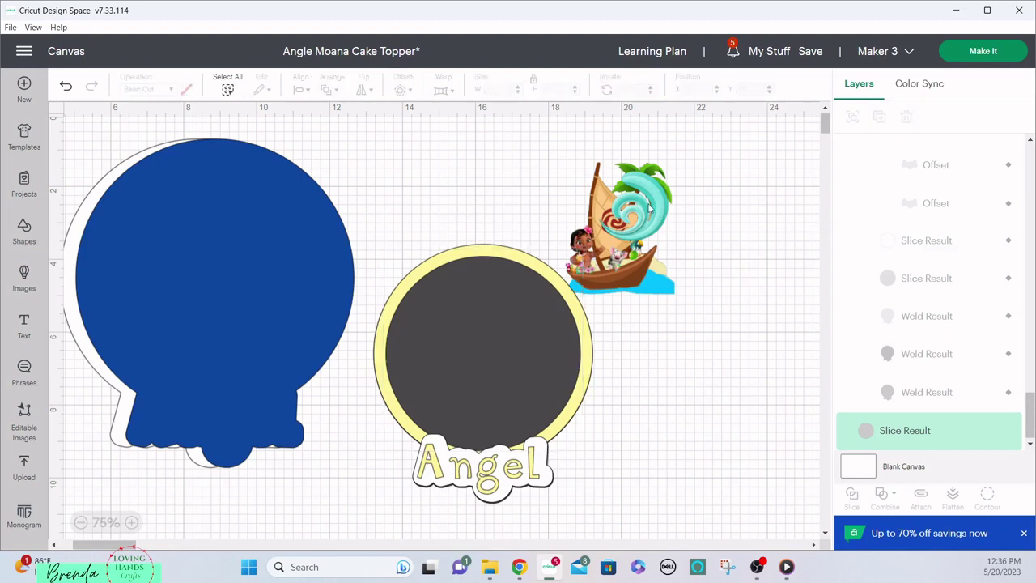
{"action": "left_click_drag", "start_coordinate": [652, 208], "coordinate": [739, 221]}
{"action": "left_click", "coordinate": [627, 224]}
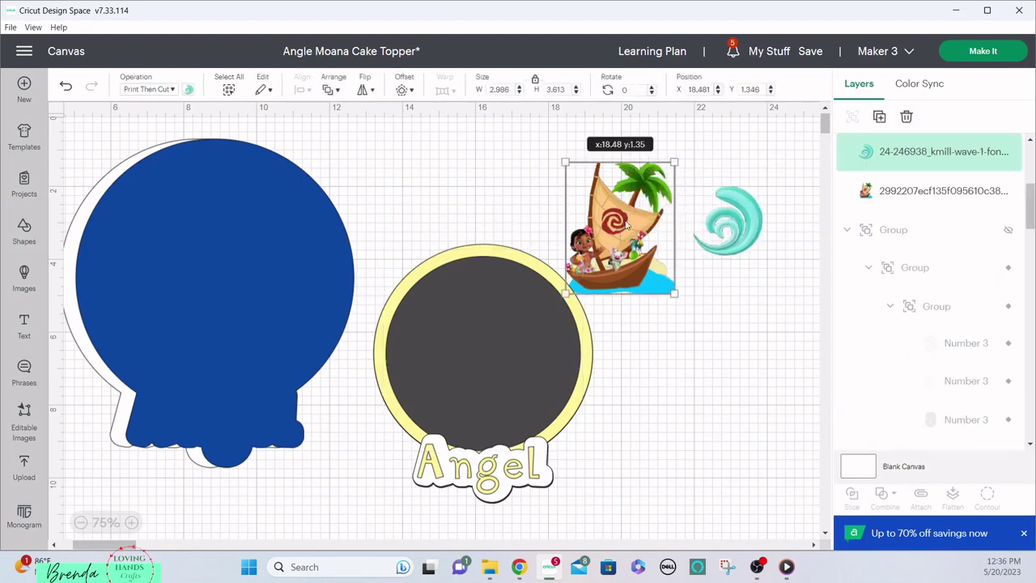
{"action": "left_click_drag", "start_coordinate": [628, 224], "coordinate": [631, 200]}
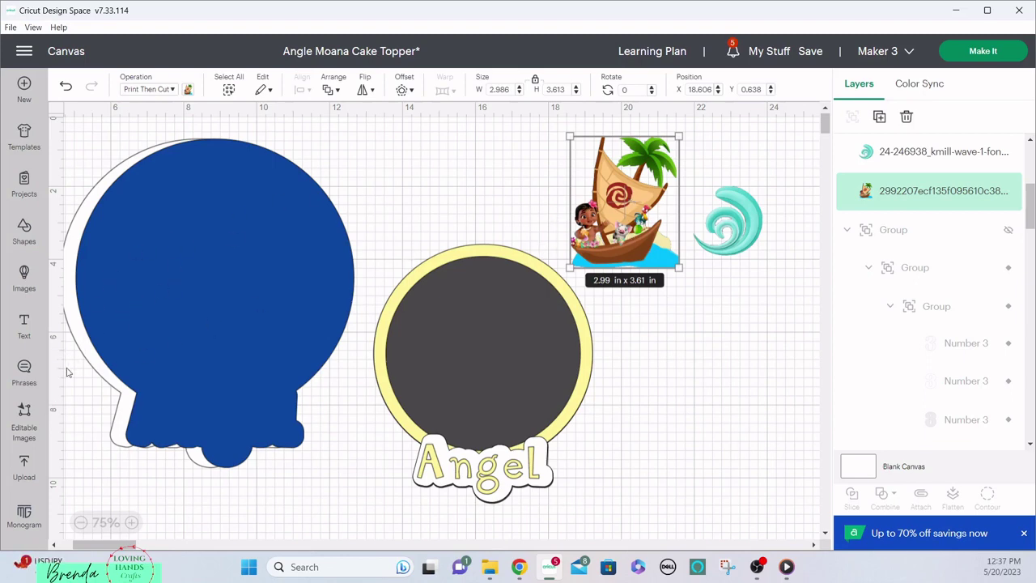
Step: Search the image library for "3", add the layered pink and red number 3 to the canvas, and place it below the wave image
{"action": "left_click", "coordinate": [24, 276]}
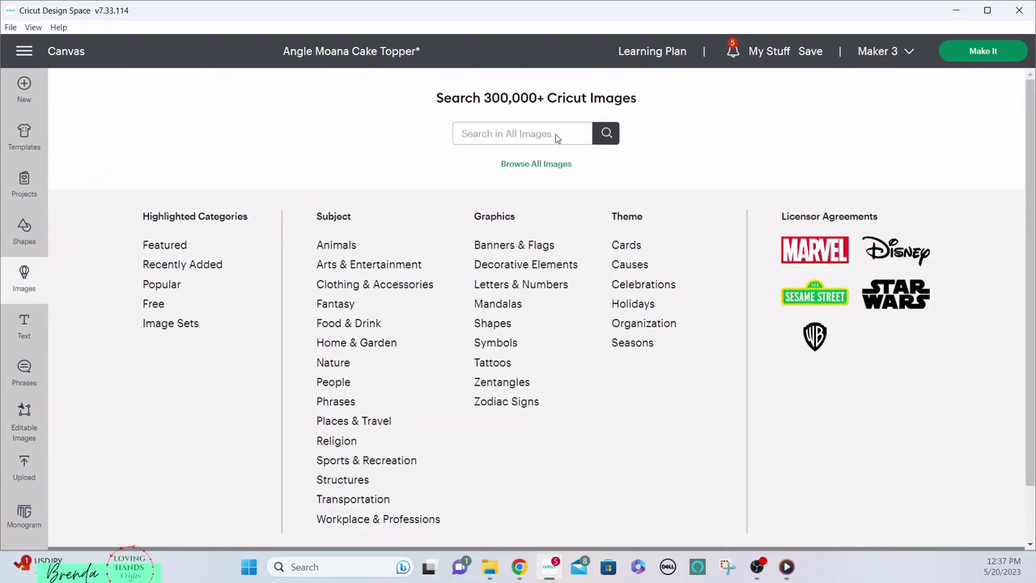
{"action": "type", "text": "3"}
{"action": "key", "text": "Return"}
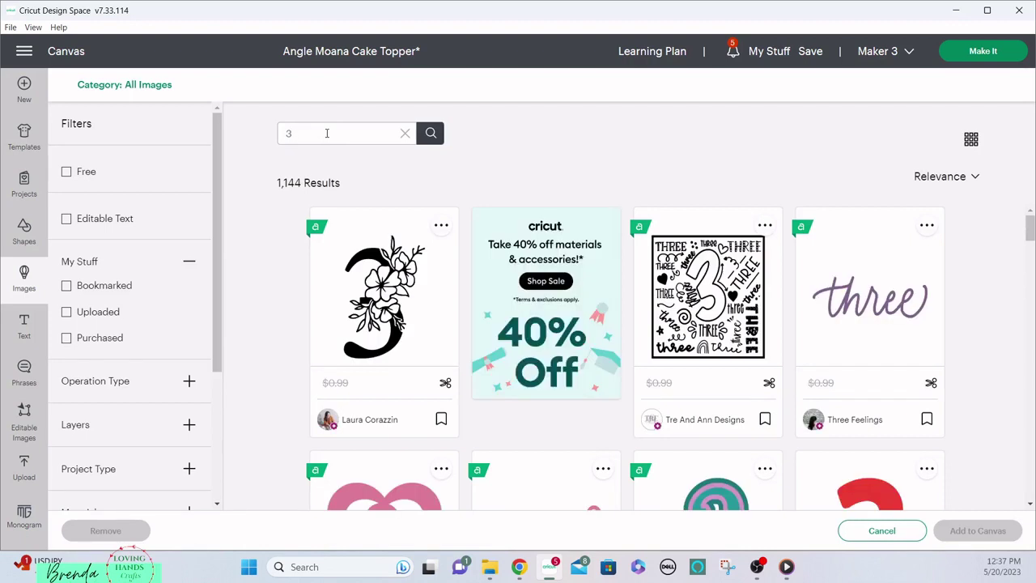
{"action": "scroll", "coordinate": [528, 266], "scroll_direction": "down", "scroll_amount": 3}
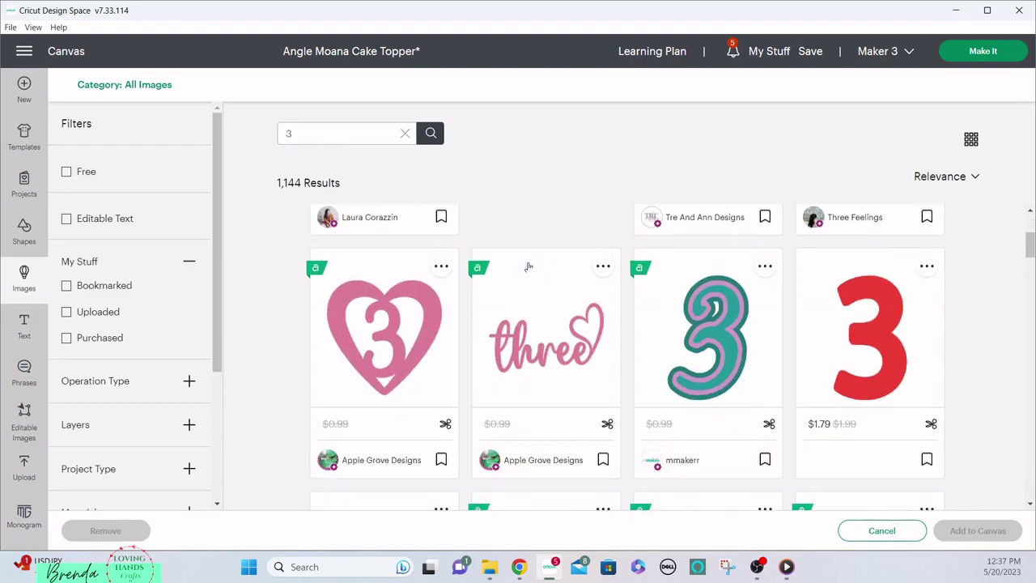
{"action": "scroll", "coordinate": [527, 266], "scroll_direction": "down", "scroll_amount": 8}
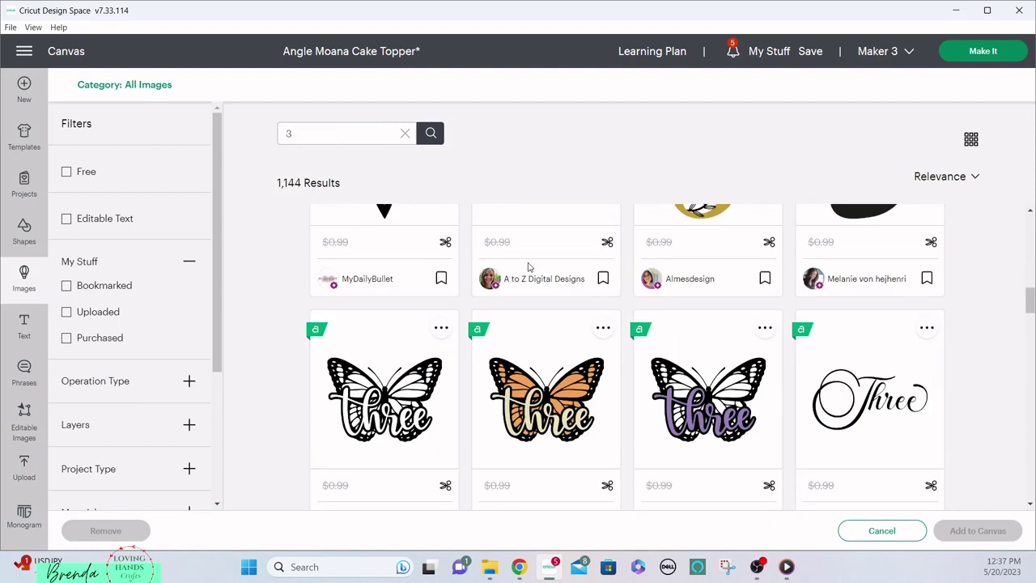
{"action": "scroll", "coordinate": [528, 267], "scroll_direction": "down", "scroll_amount": 6}
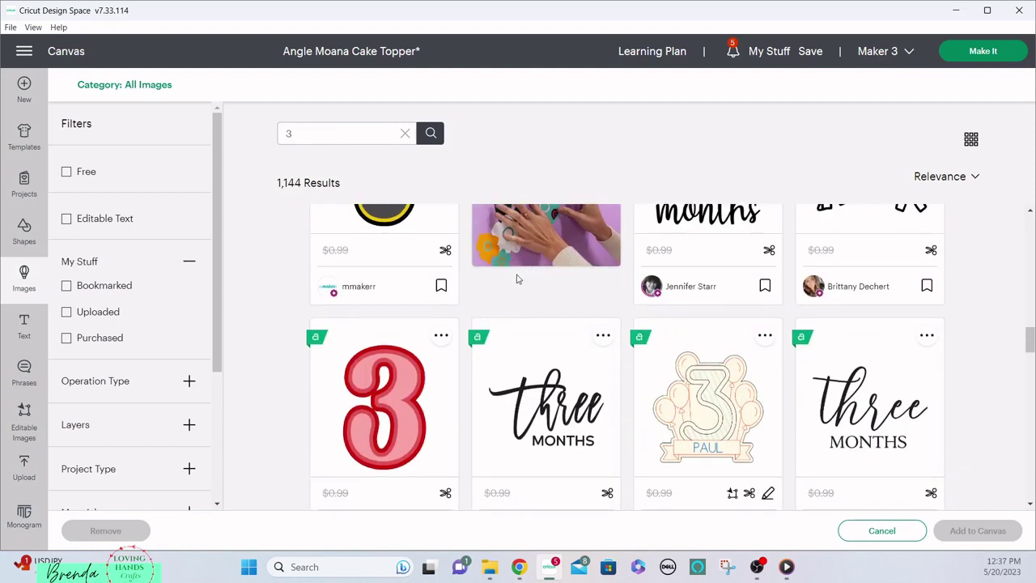
{"action": "scroll", "coordinate": [387, 423], "scroll_direction": "down", "scroll_amount": 2}
{"action": "left_click", "coordinate": [389, 302]}
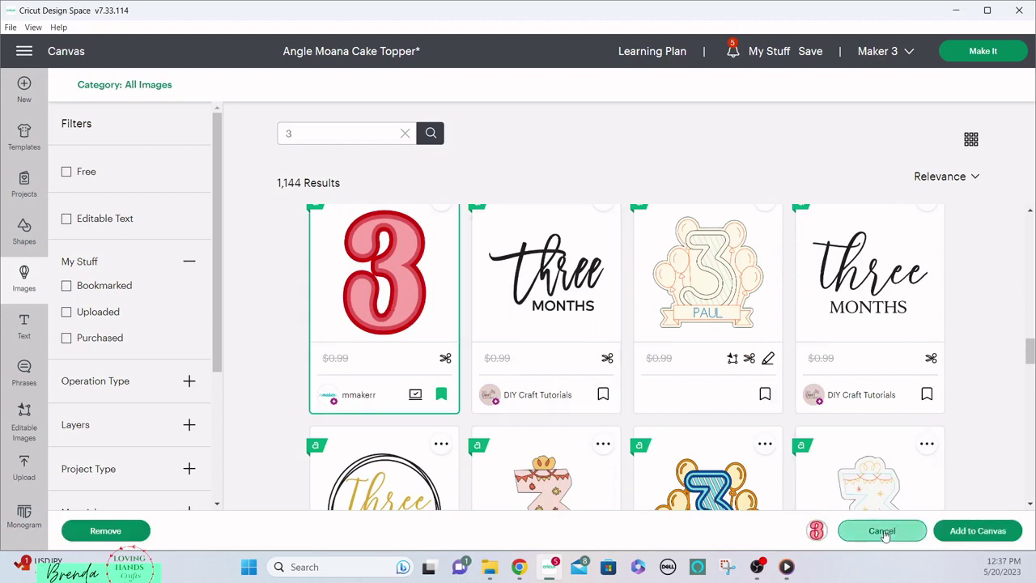
{"action": "left_click", "coordinate": [977, 531]}
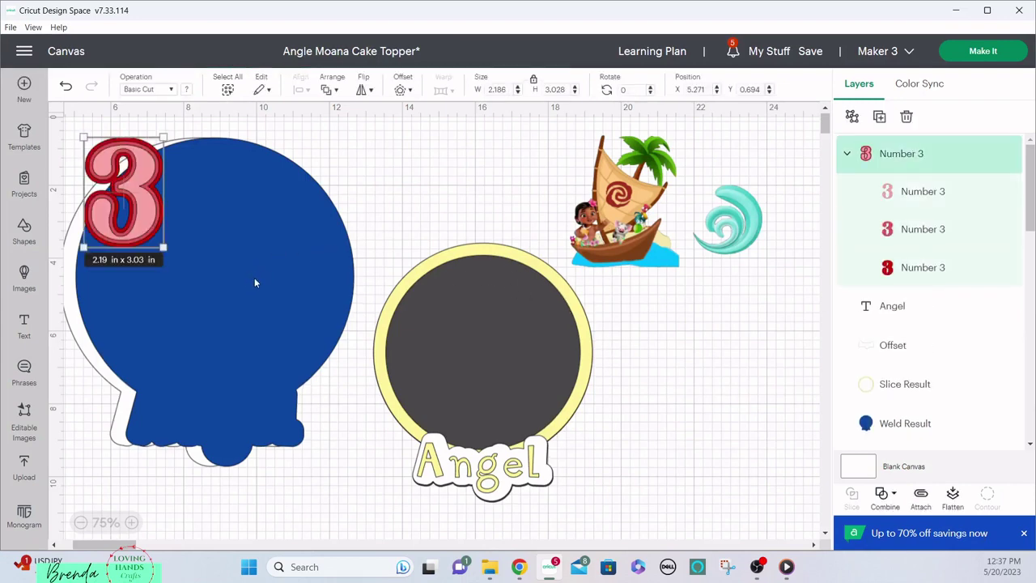
{"action": "left_click_drag", "start_coordinate": [141, 212], "coordinate": [710, 377]}
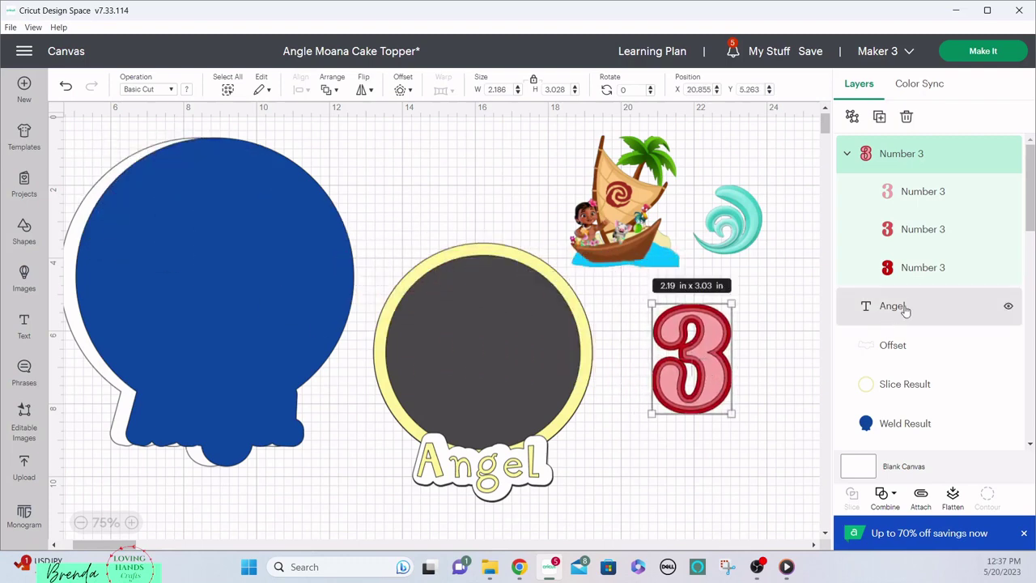
Step: Recolour the number 3's top layer light yellow, its middle layer white and its bottom layer bright blue
{"action": "left_click", "coordinate": [923, 201]}
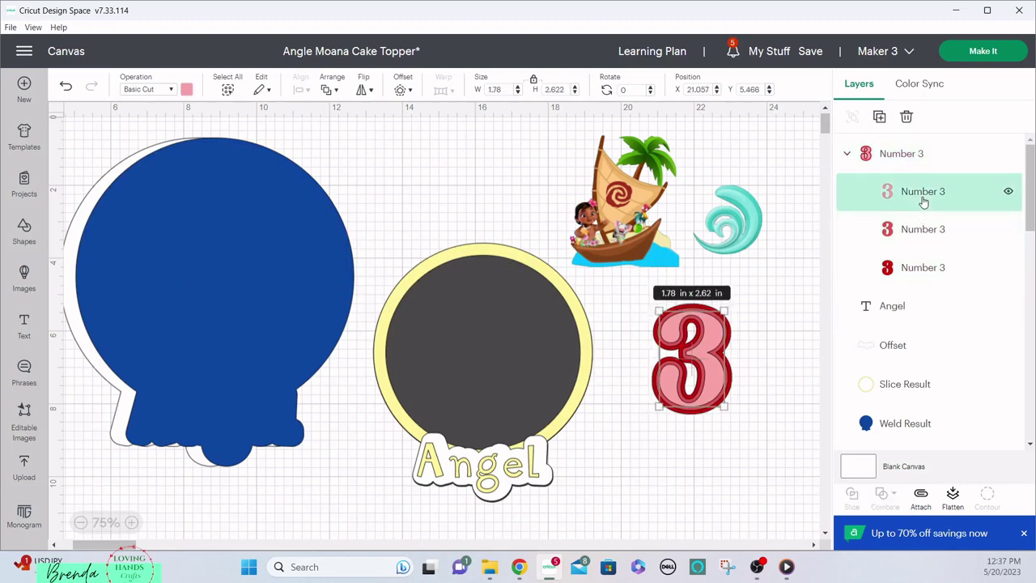
{"action": "left_click", "coordinate": [188, 90]}
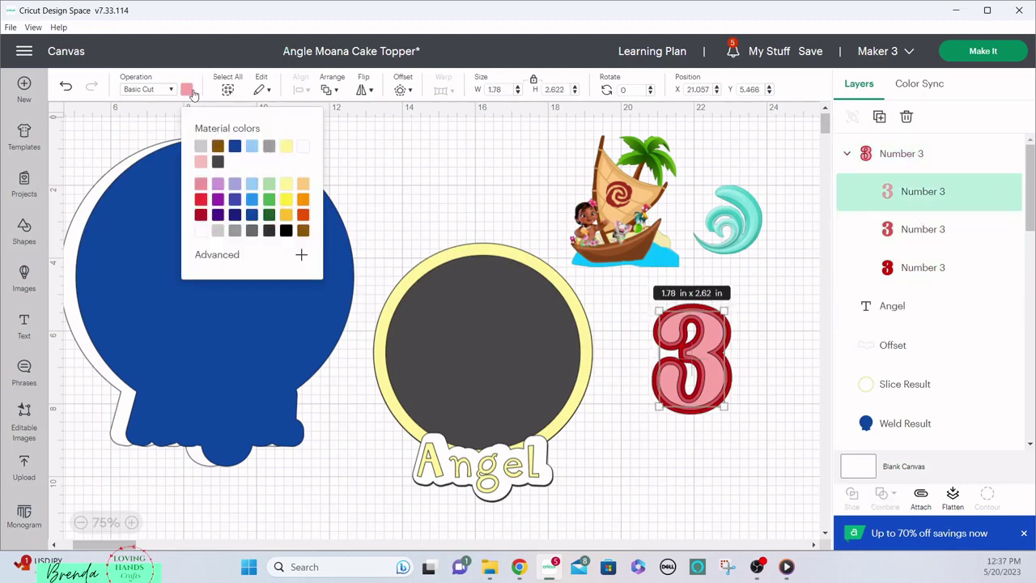
{"action": "left_click", "coordinate": [286, 146]}
{"action": "left_click", "coordinate": [931, 229]}
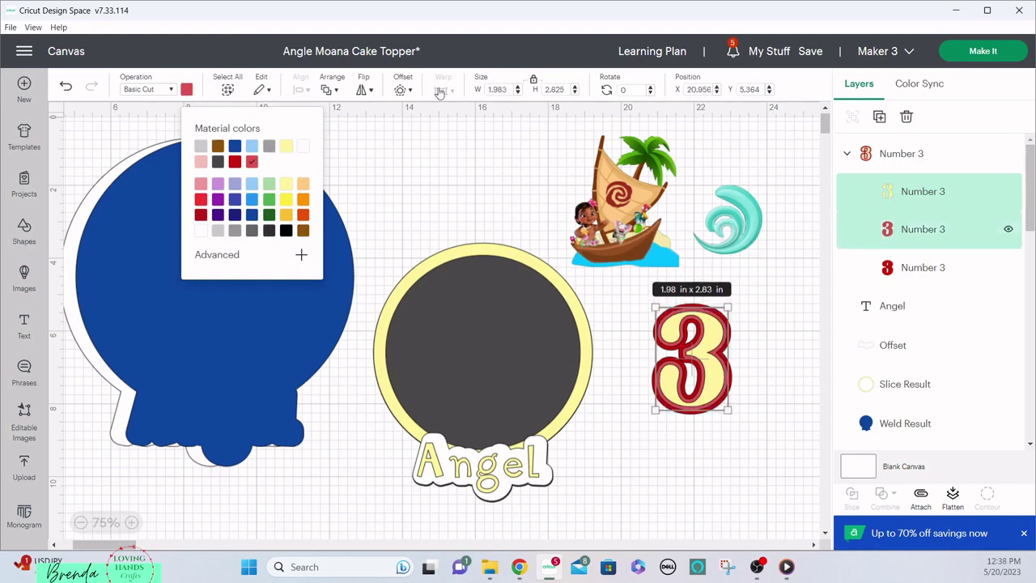
{"action": "left_click", "coordinate": [302, 147]}
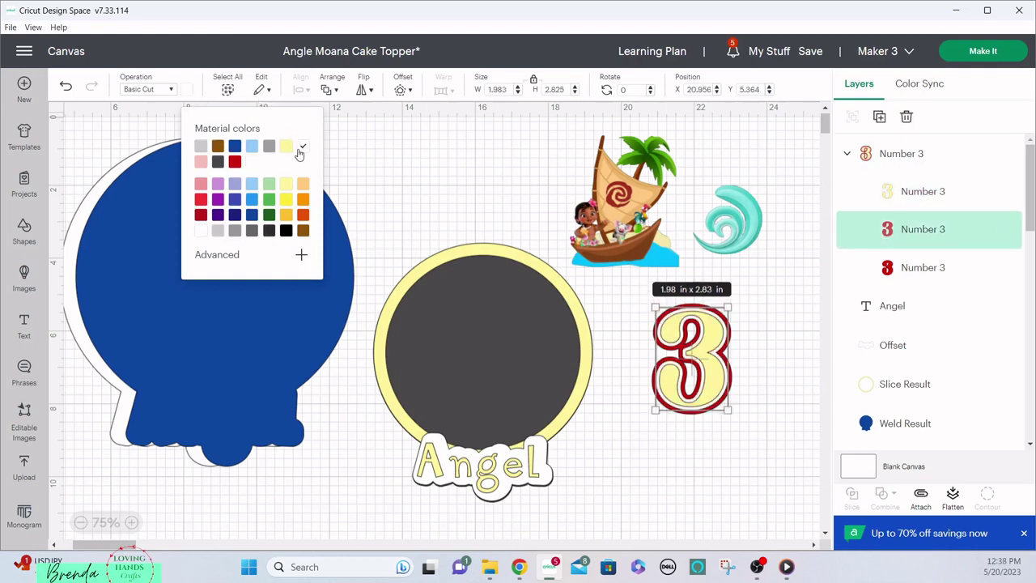
{"action": "left_click", "coordinate": [876, 271]}
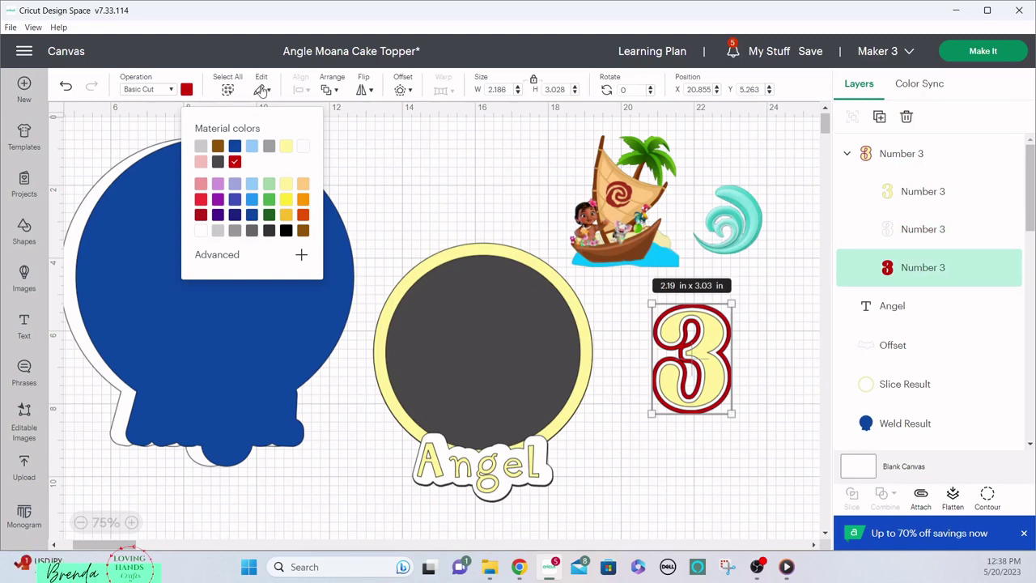
{"action": "left_click", "coordinate": [251, 200]}
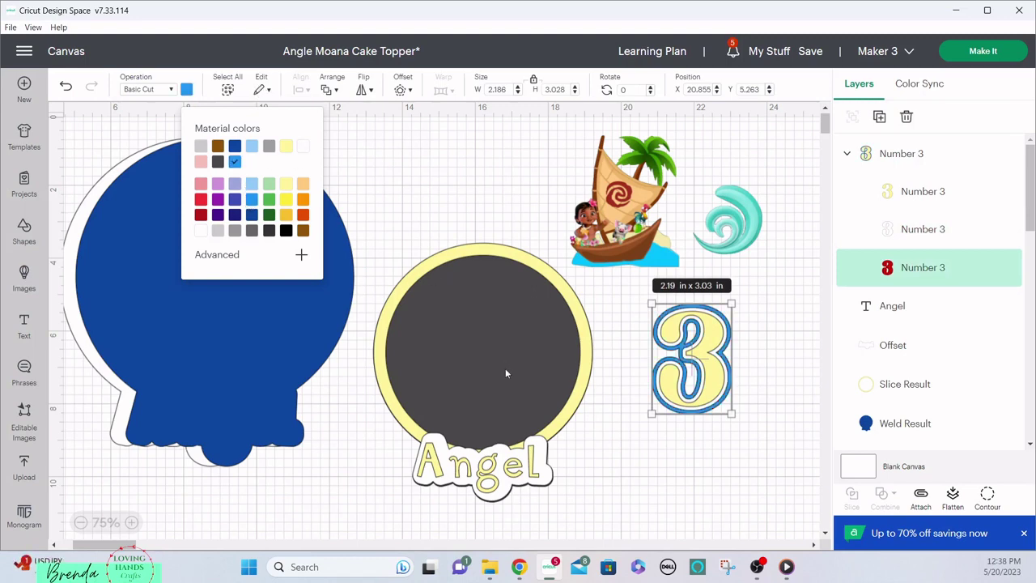
Step: Recolour the smaller dark backing the same bright blue as the number 3 outline and reposition it with the yellow ring behind the name
{"action": "left_click", "coordinate": [600, 433]}
{"action": "left_click_drag", "start_coordinate": [482, 354], "coordinate": [407, 300]}
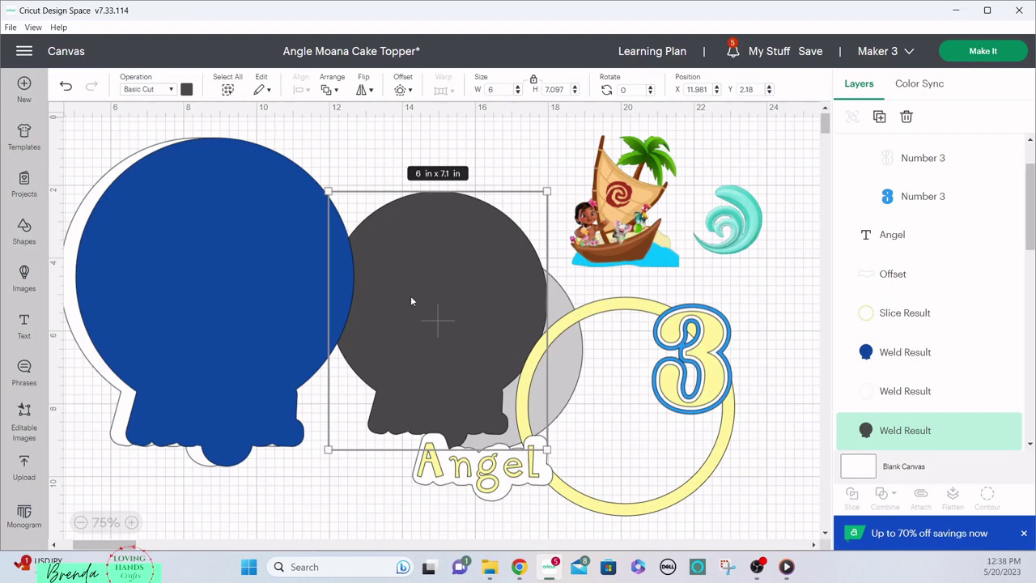
{"action": "left_click", "coordinate": [186, 90]}
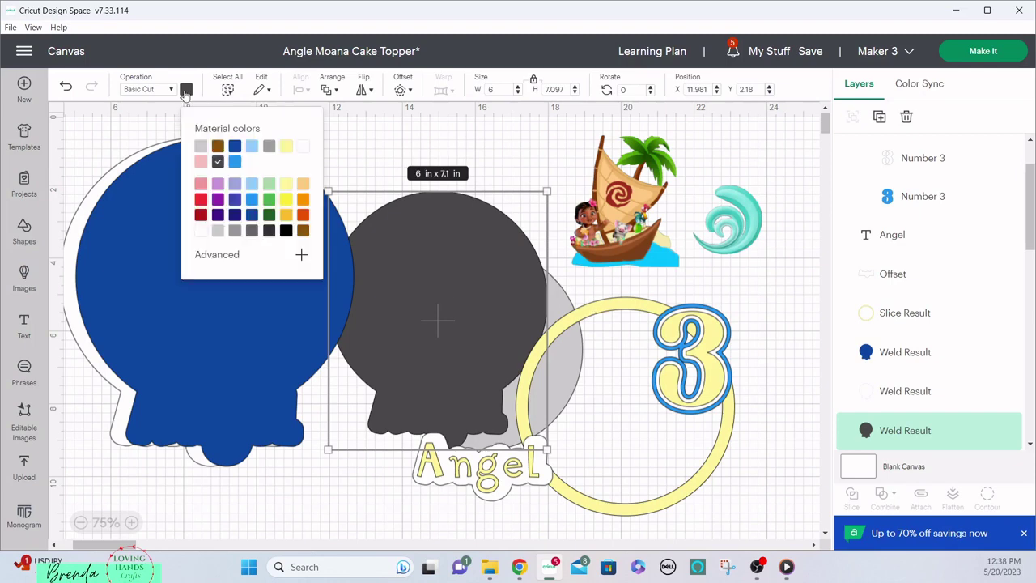
{"action": "left_click", "coordinate": [235, 162]}
{"action": "left_click_drag", "start_coordinate": [380, 294], "coordinate": [427, 340]}
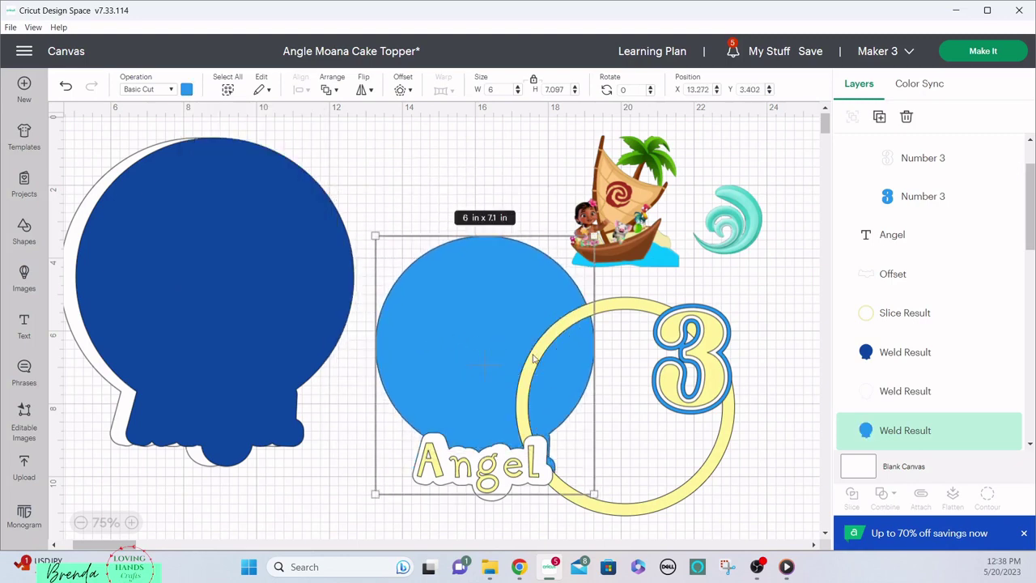
{"action": "mouse_move", "coordinate": [532, 357]}
{"action": "left_mouse_down"}
{"action": "mouse_move", "coordinate": [477, 317]}
{"action": "mouse_move", "coordinate": [526, 364]}
{"action": "left_mouse_up"}
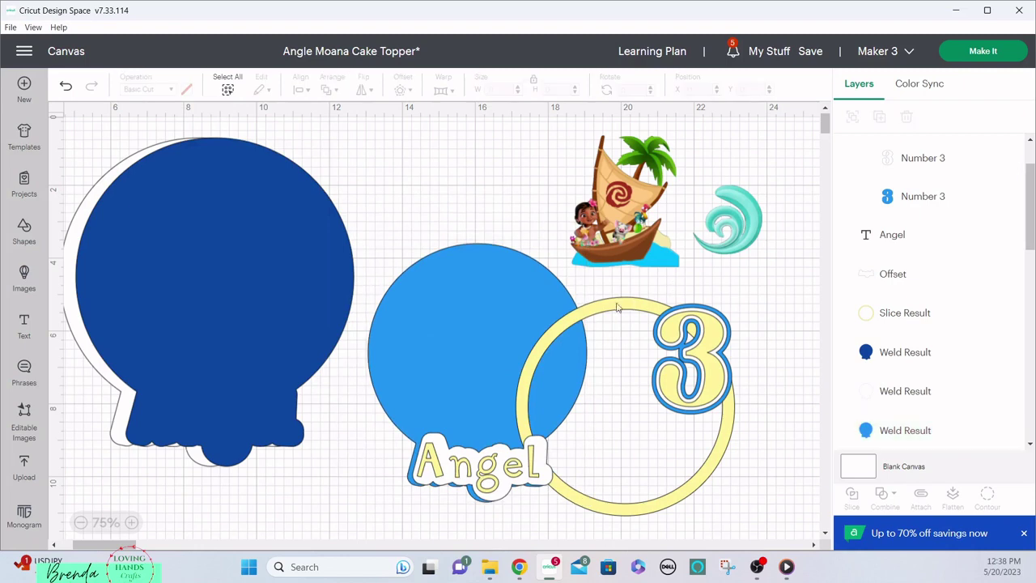
{"action": "left_click_drag", "start_coordinate": [638, 306], "coordinate": [463, 256]}
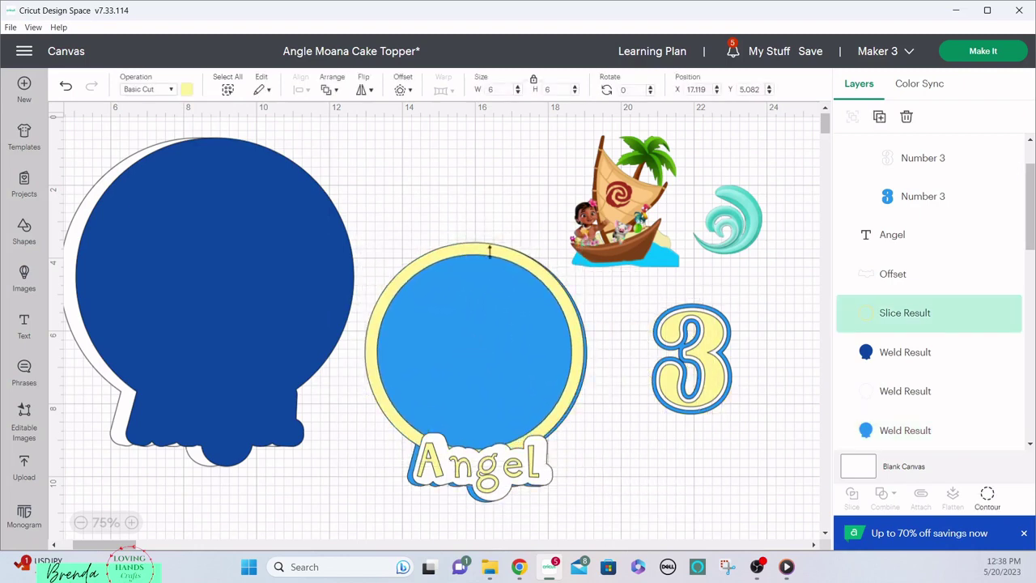
Step: Bring the boat image to the front, place it over the yellow ring and enlarge it to about 4.32 × 5.23 in
{"action": "left_click", "coordinate": [638, 228]}
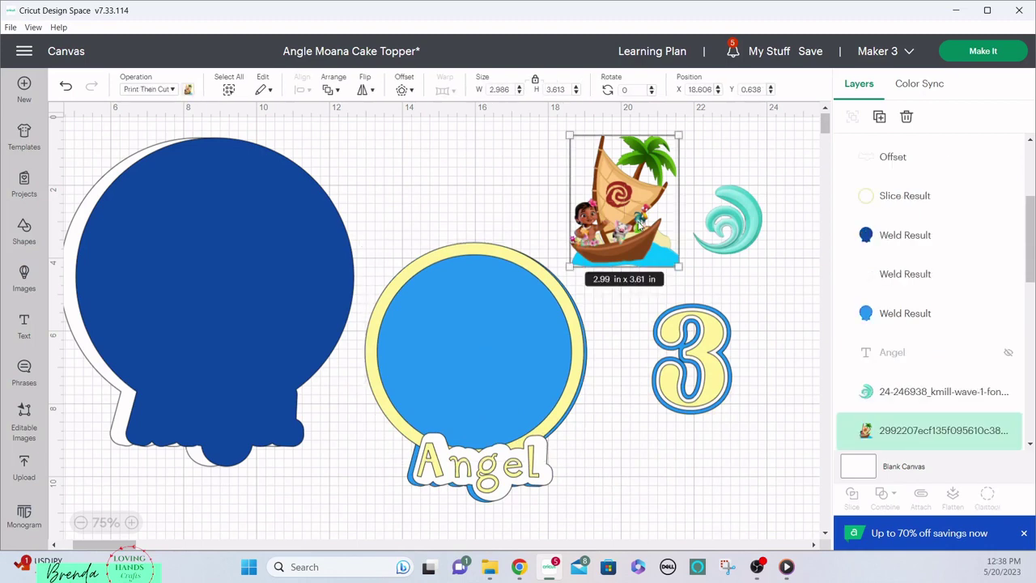
{"action": "left_click_drag", "start_coordinate": [640, 209], "coordinate": [617, 202]}
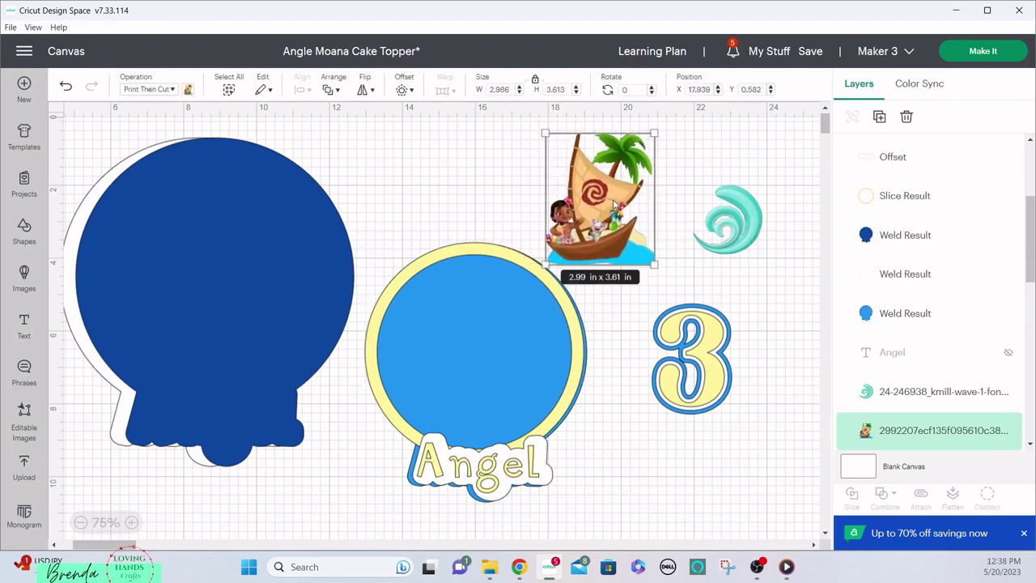
{"action": "right_click", "coordinate": [615, 202]}
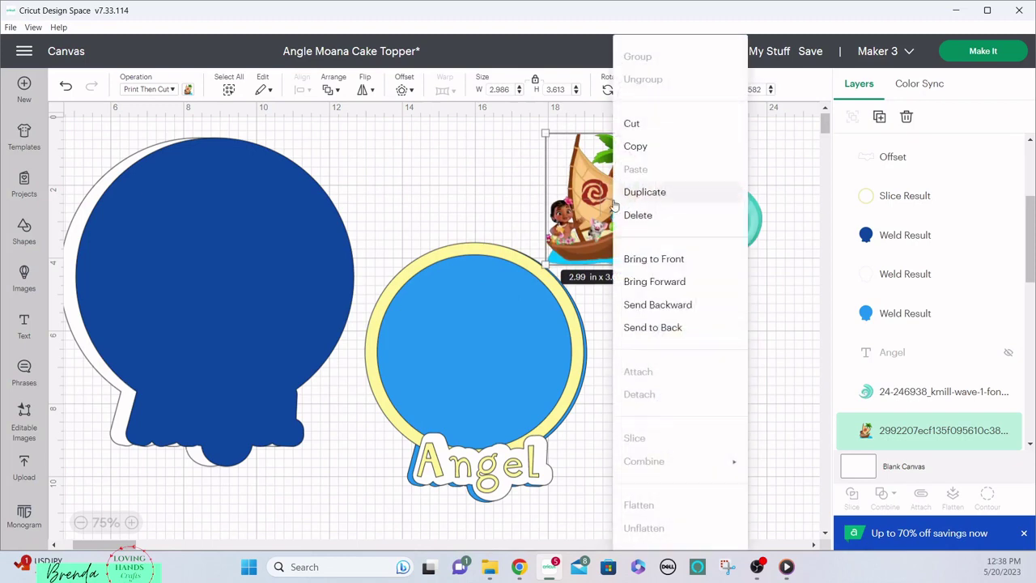
{"action": "left_click", "coordinate": [675, 259]}
{"action": "left_click_drag", "start_coordinate": [619, 219], "coordinate": [466, 375]}
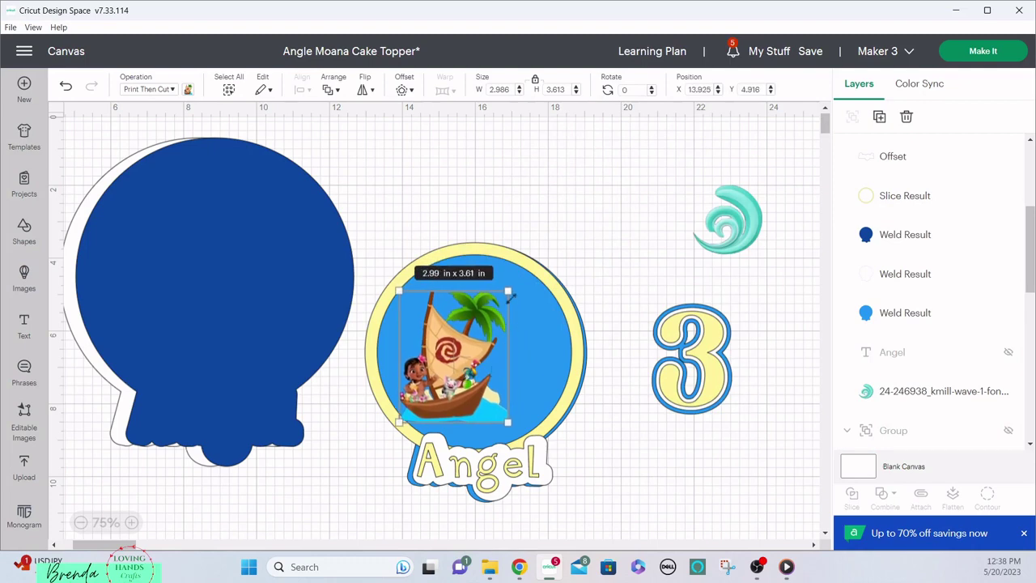
{"action": "left_click_drag", "start_coordinate": [509, 290], "coordinate": [557, 232]}
{"action": "left_click_drag", "start_coordinate": [501, 311], "coordinate": [510, 330]}
{"action": "left_click_drag", "start_coordinate": [510, 324], "coordinate": [510, 320]}
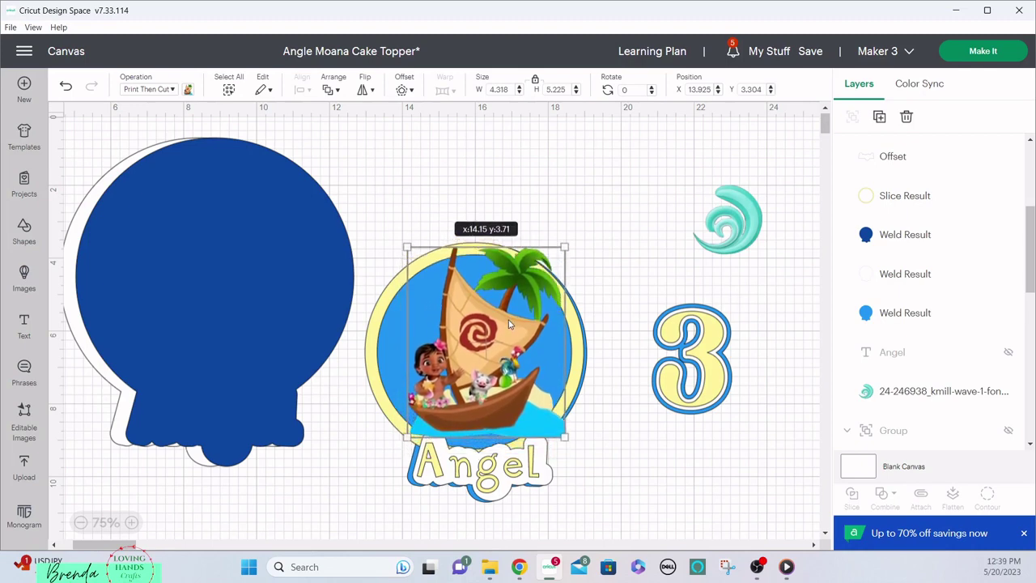
Step: Move the boat image off the ring beside the wave and enlarge the wave to about 4.58 × 4.59 in behind it
{"action": "left_click", "coordinate": [720, 243]}
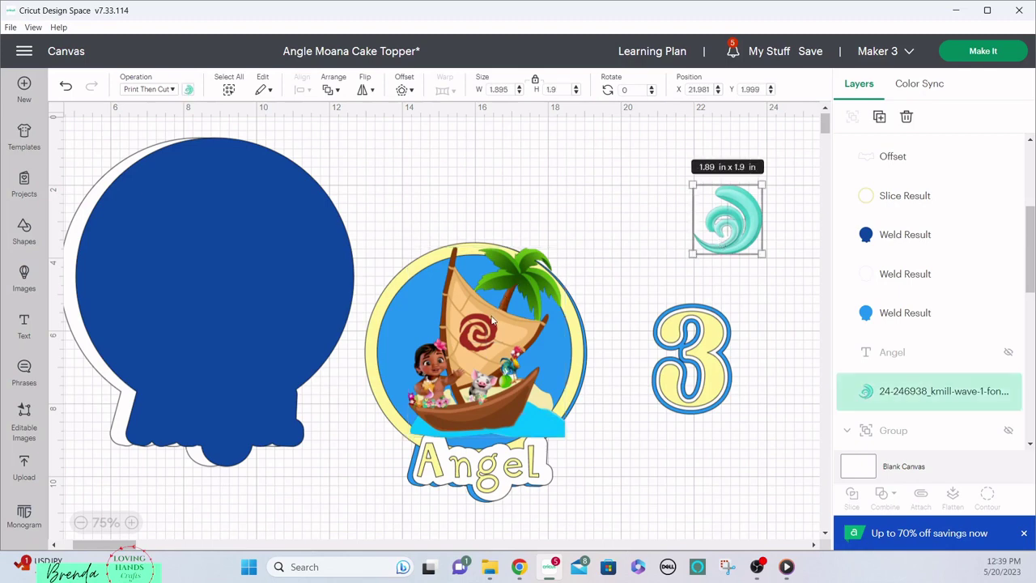
{"action": "left_click_drag", "start_coordinate": [504, 323], "coordinate": [625, 209]}
{"action": "left_click_drag", "start_coordinate": [693, 213], "coordinate": [692, 213]}
{"action": "left_click", "coordinate": [737, 243]}
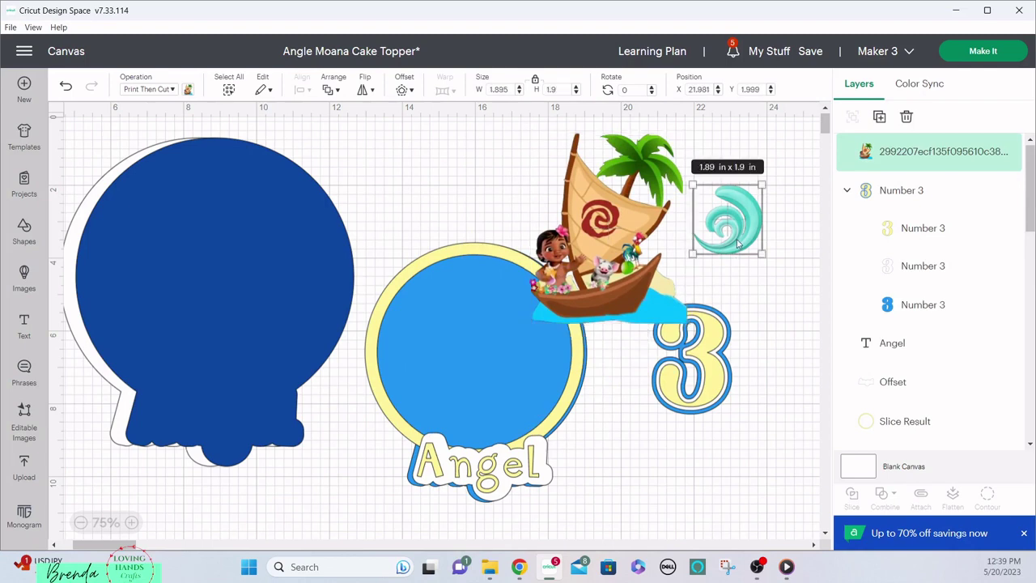
{"action": "left_click_drag", "start_coordinate": [686, 181], "coordinate": [648, 197]}
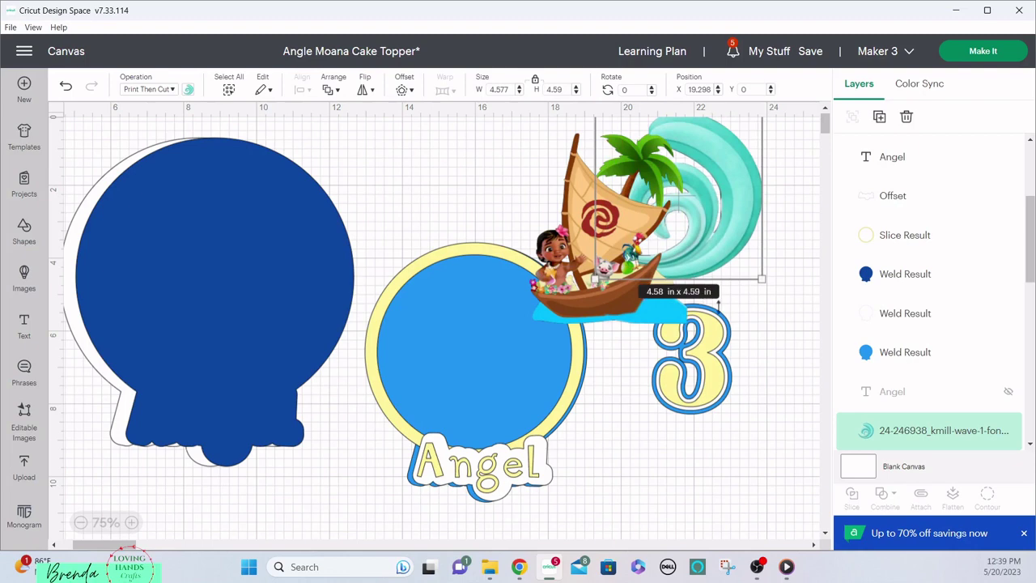
{"action": "left_click_drag", "start_coordinate": [727, 264], "coordinate": [727, 268]}
Step: Move the yellow ring, bright blue backing and grey circle toward the dark blue backing, and place the number 3 beside the name
{"action": "left_click_drag", "start_coordinate": [452, 276], "coordinate": [318, 289]}
{"action": "left_click_drag", "start_coordinate": [437, 303], "coordinate": [324, 310]}
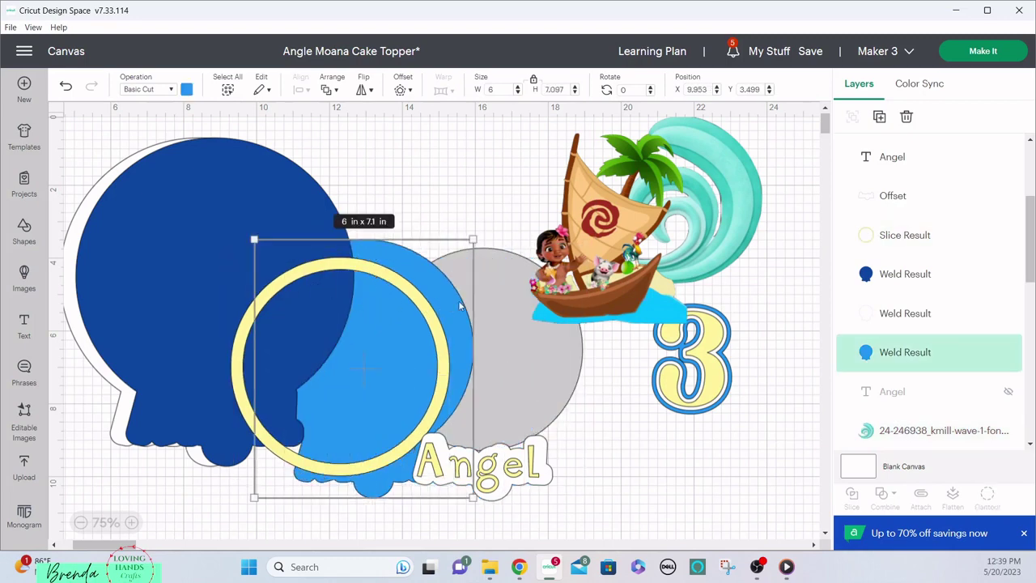
{"action": "left_click_drag", "start_coordinate": [491, 294], "coordinate": [348, 293]}
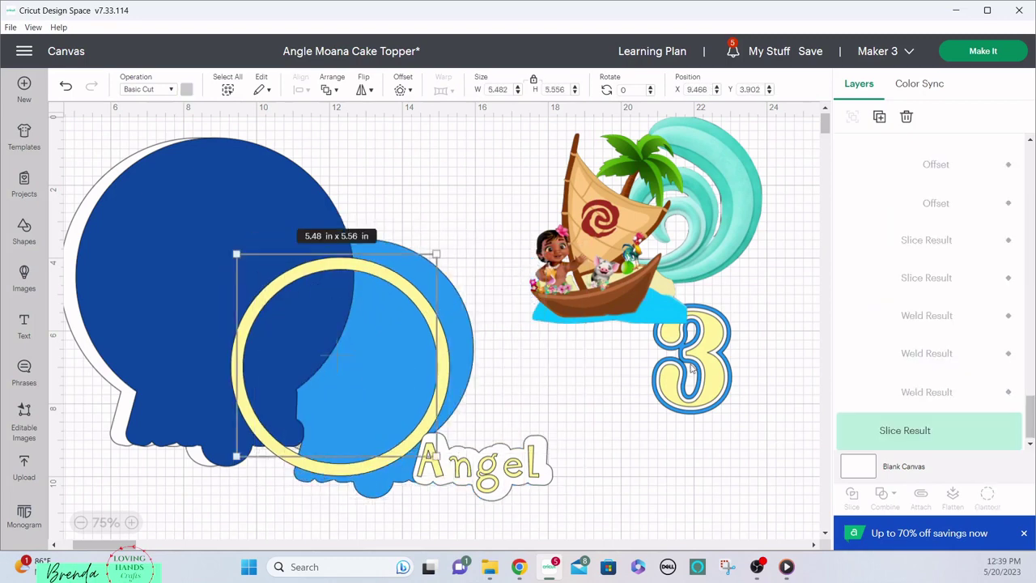
{"action": "left_click_drag", "start_coordinate": [678, 379], "coordinate": [641, 471]}
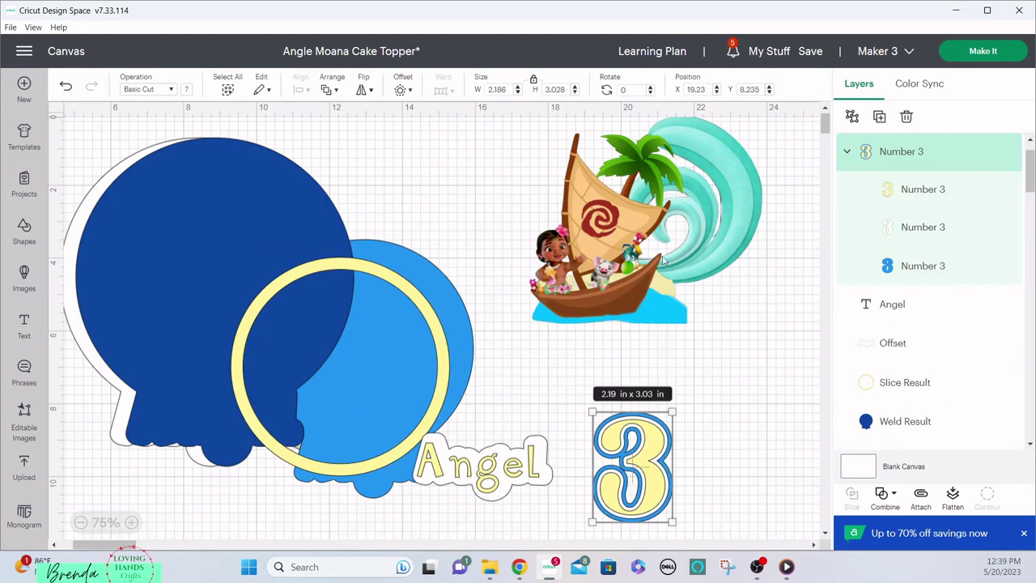
Step: Shift the boat and wave images into the cleared space and lower the wave so its base lines up near the boat's water
{"action": "left_click_drag", "start_coordinate": [662, 259], "coordinate": [706, 242]}
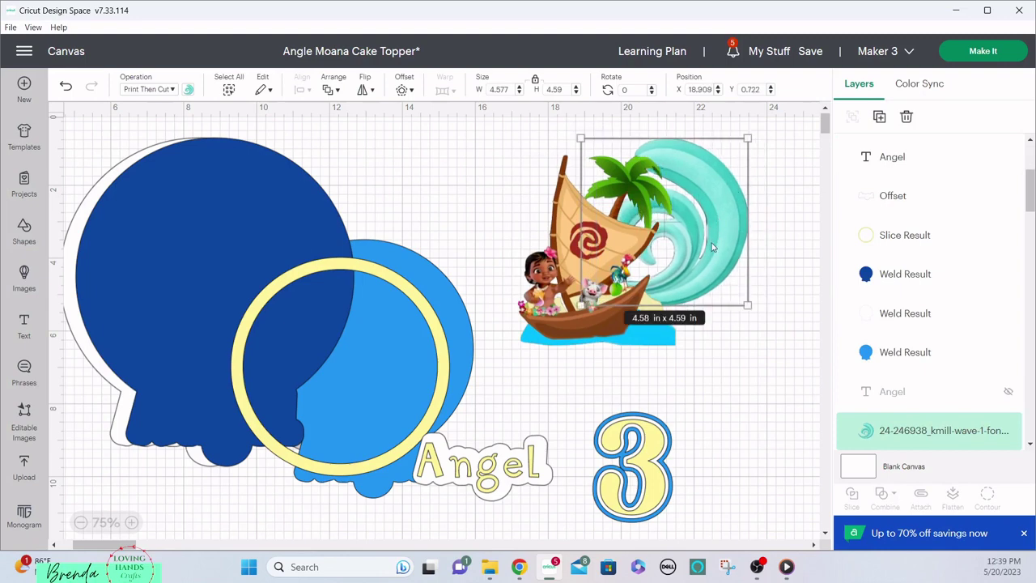
{"action": "left_click", "coordinate": [706, 362]}
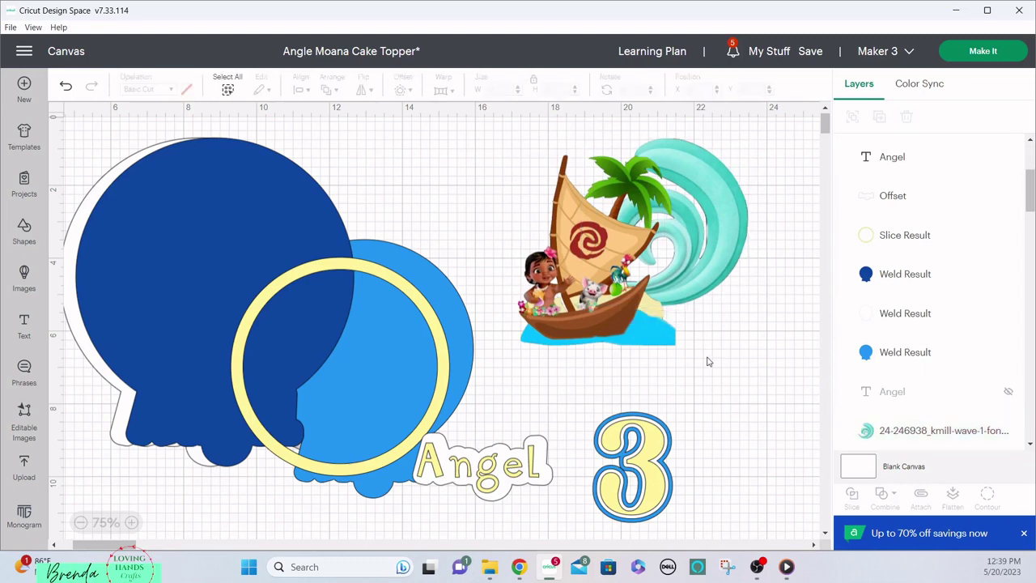
{"action": "left_click_drag", "start_coordinate": [707, 357], "coordinate": [694, 329]}
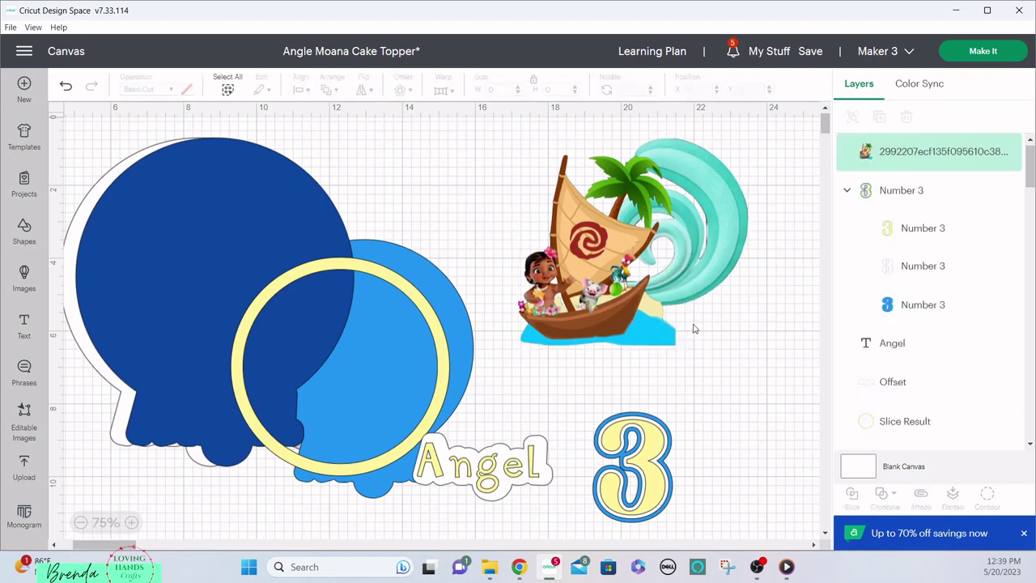
{"action": "left_click_drag", "start_coordinate": [695, 234], "coordinate": [696, 245]}
{"action": "left_click_drag", "start_coordinate": [705, 289], "coordinate": [707, 302]}
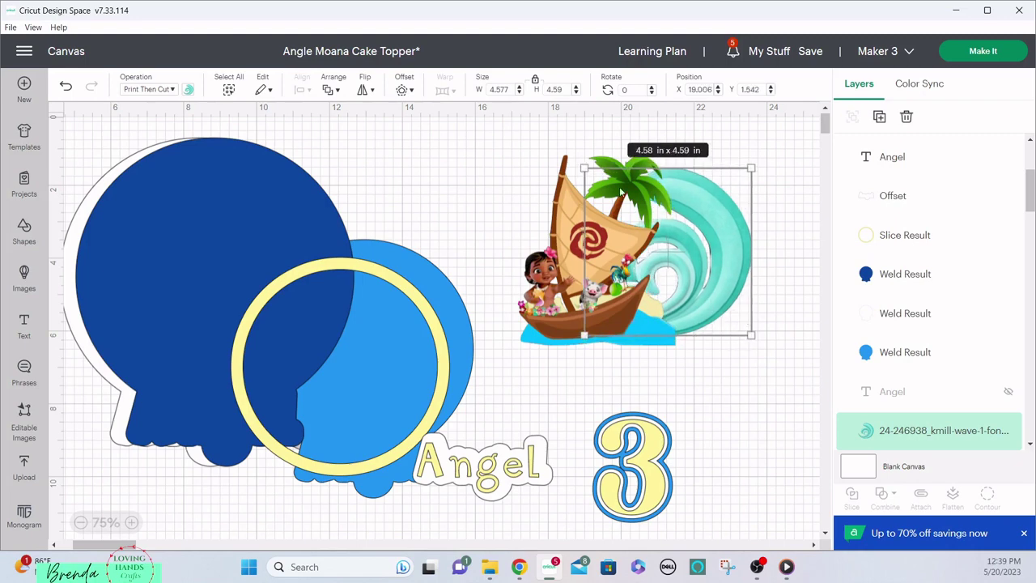
Step: Group the boat and wave images
{"action": "left_click", "coordinate": [542, 152]}
{"action": "left_click_drag", "start_coordinate": [507, 152], "coordinate": [741, 338]}
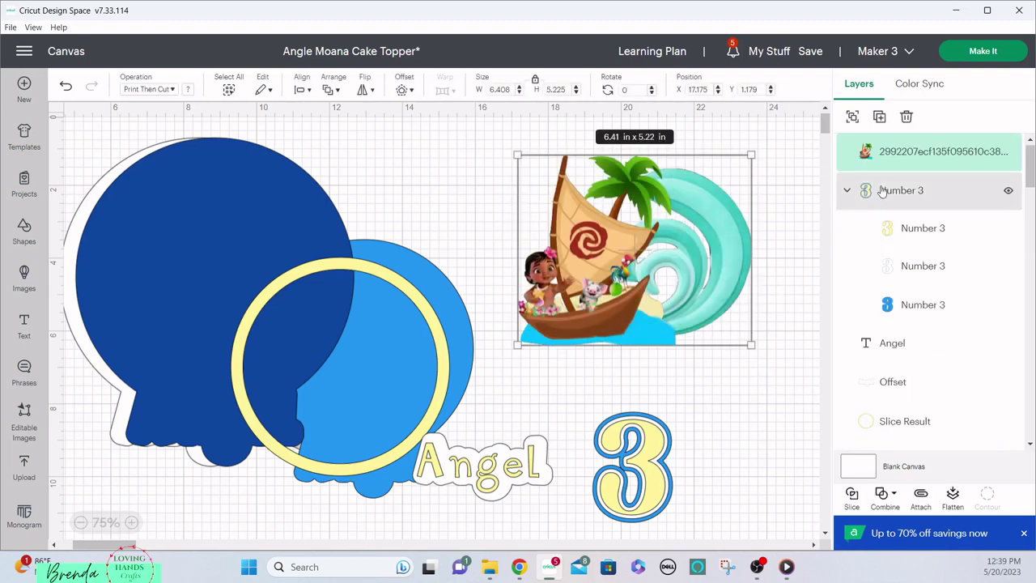
{"action": "left_click", "coordinate": [853, 119]}
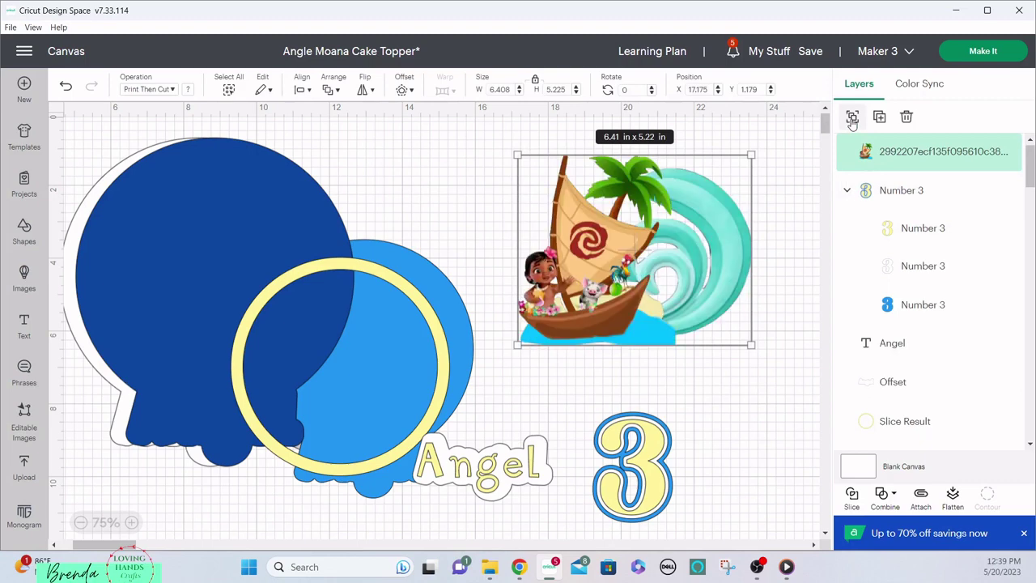
Step: Create a 0.2 in offset around the boat and wave group with rounded corners and welded offsets
{"action": "left_click", "coordinate": [404, 93]}
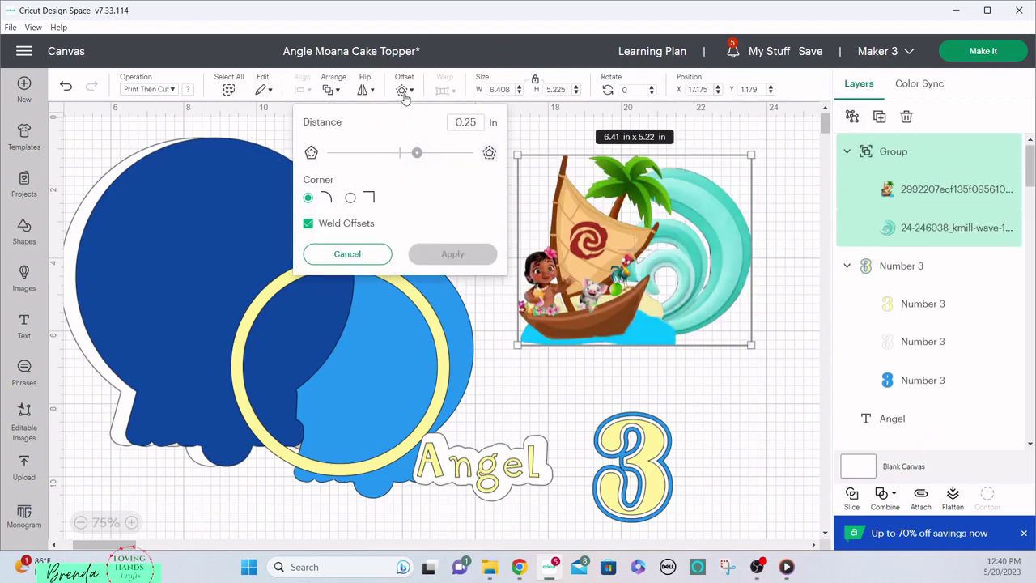
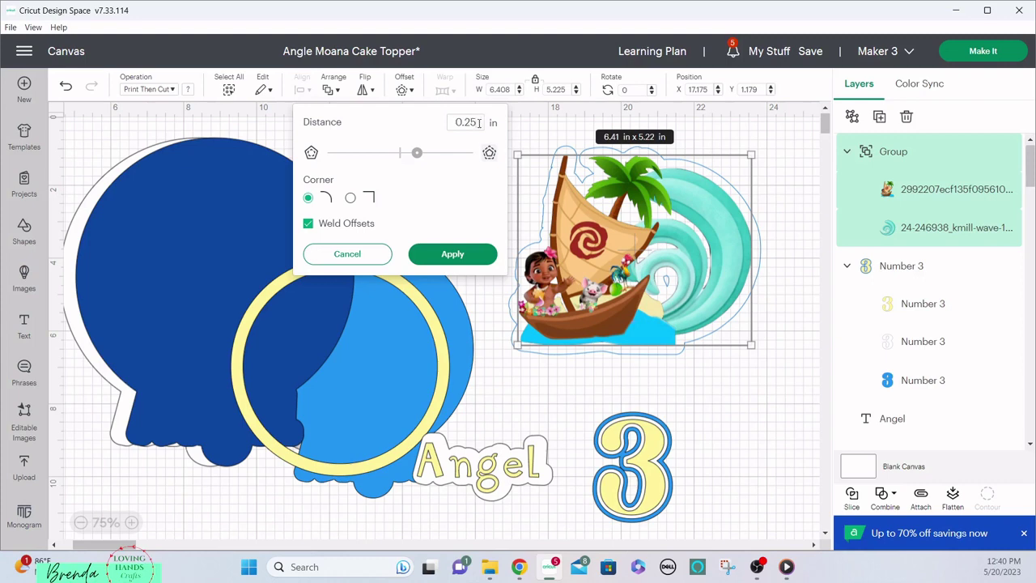
{"action": "left_click", "coordinate": [479, 122]}
{"action": "key", "text": "BackSpace"}
{"action": "right_click", "coordinate": [474, 249]}
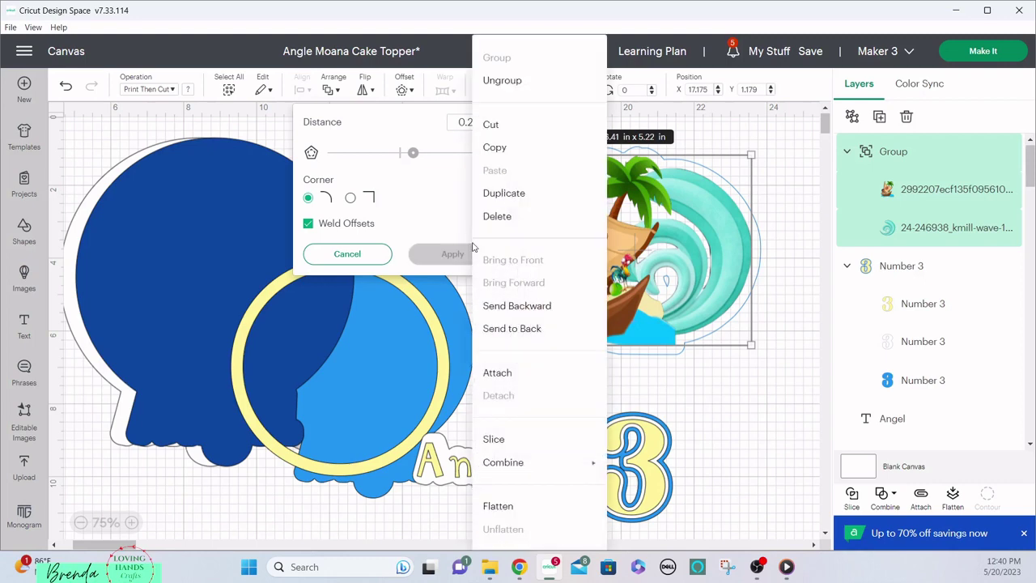
{"action": "key", "text": "Escape"}
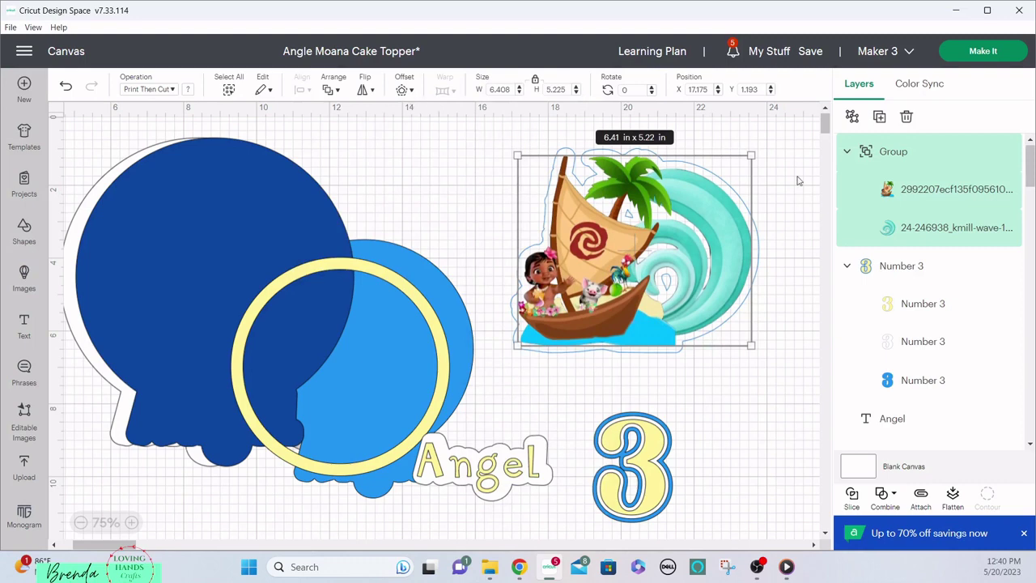
{"action": "left_click", "coordinate": [802, 173]}
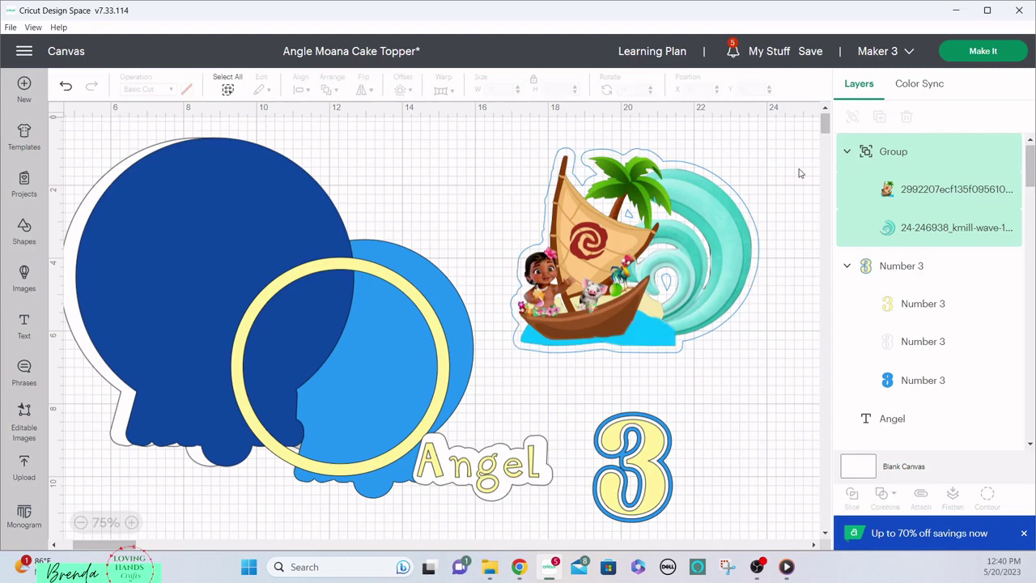
Step: Change the operation of the boat and wave offset layer to Basic Cut
{"action": "left_click", "coordinate": [737, 199]}
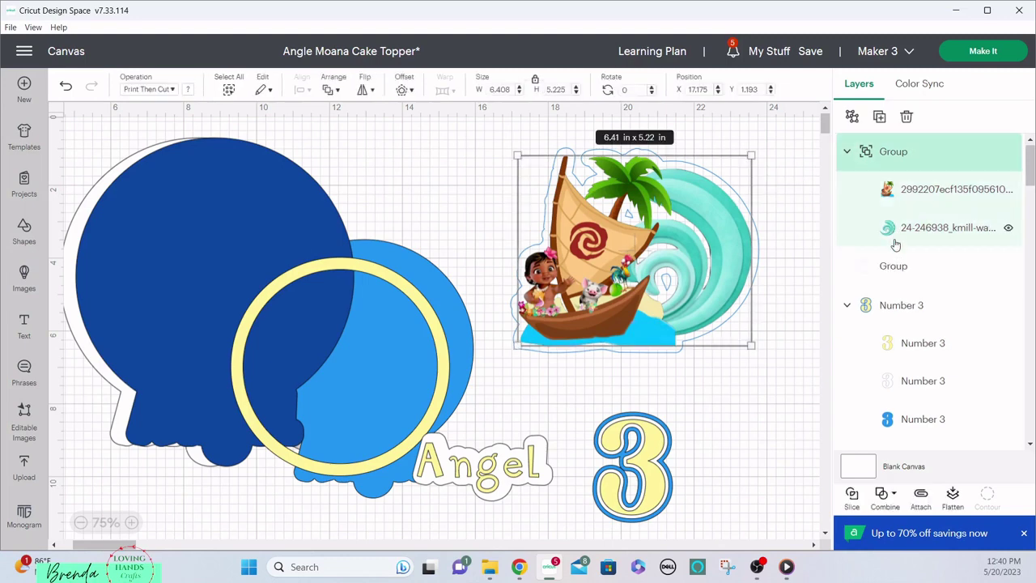
{"action": "left_click", "coordinate": [895, 271]}
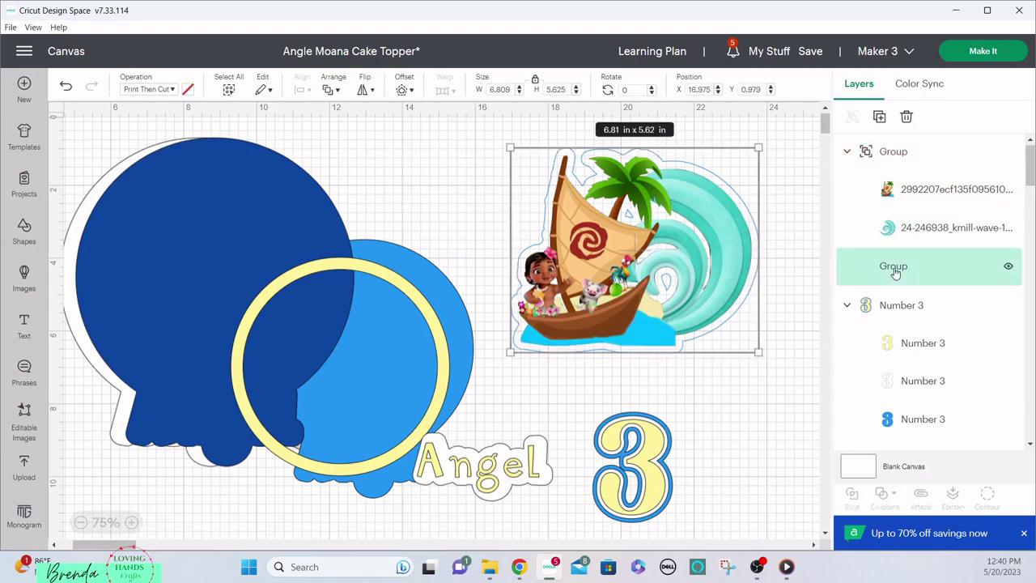
{"action": "left_click", "coordinate": [149, 89]}
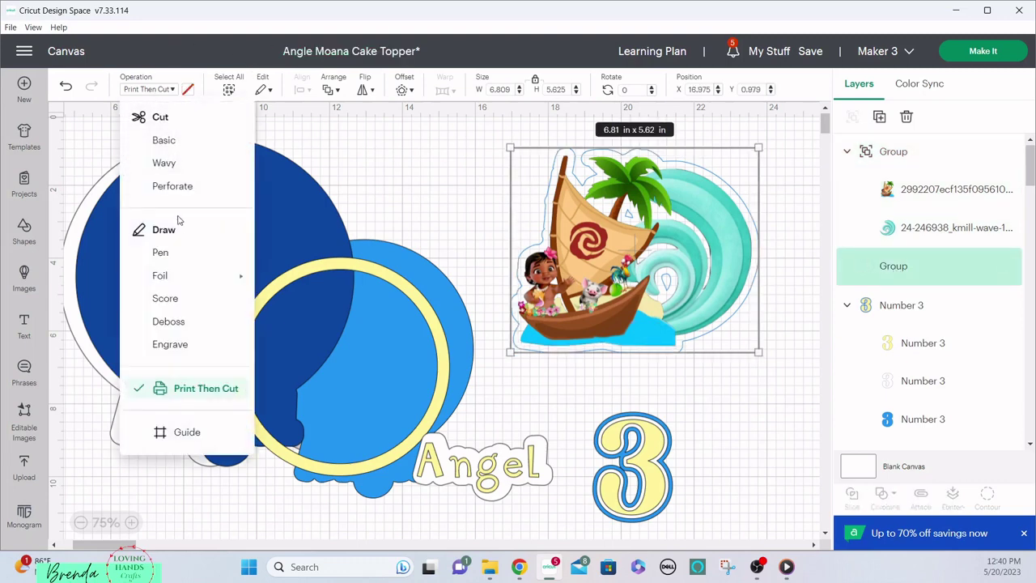
{"action": "left_click", "coordinate": [162, 141]}
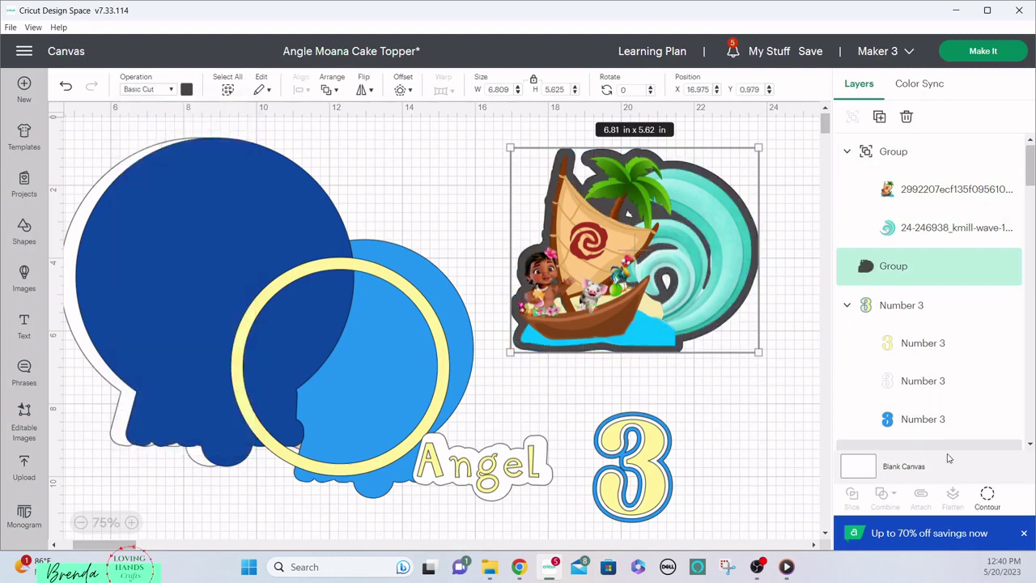
Step: Hide the two small inner cutouts of the boat and wave offset with Contour
{"action": "left_click", "coordinate": [987, 495]}
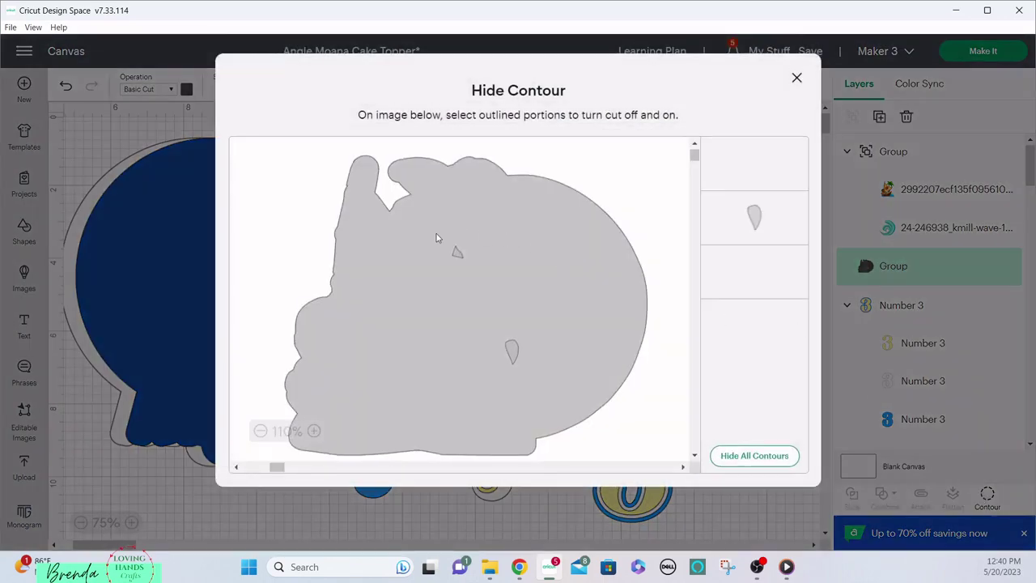
{"action": "left_click", "coordinate": [457, 251]}
{"action": "left_click", "coordinate": [516, 356]}
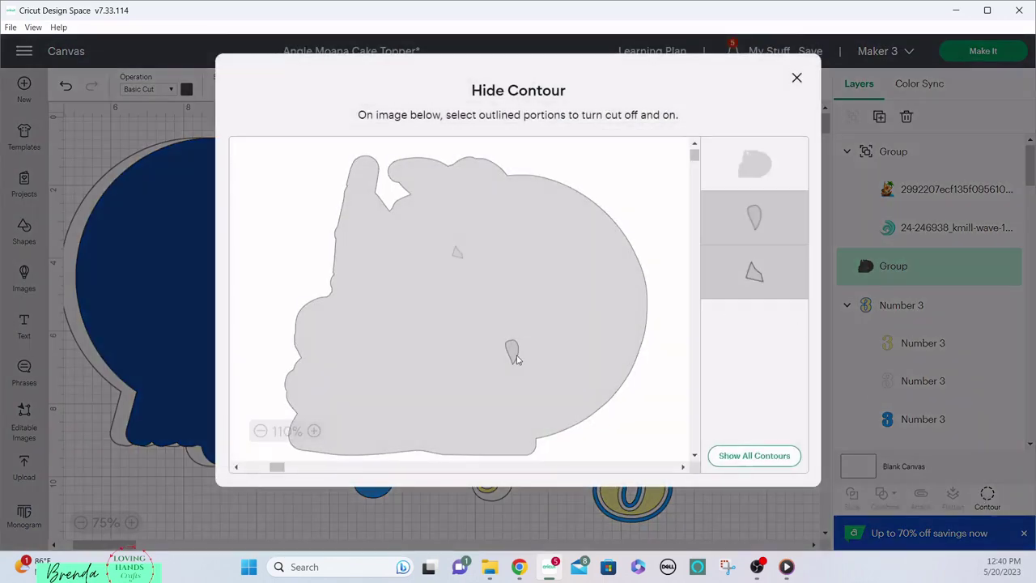
{"action": "left_click", "coordinate": [797, 78]}
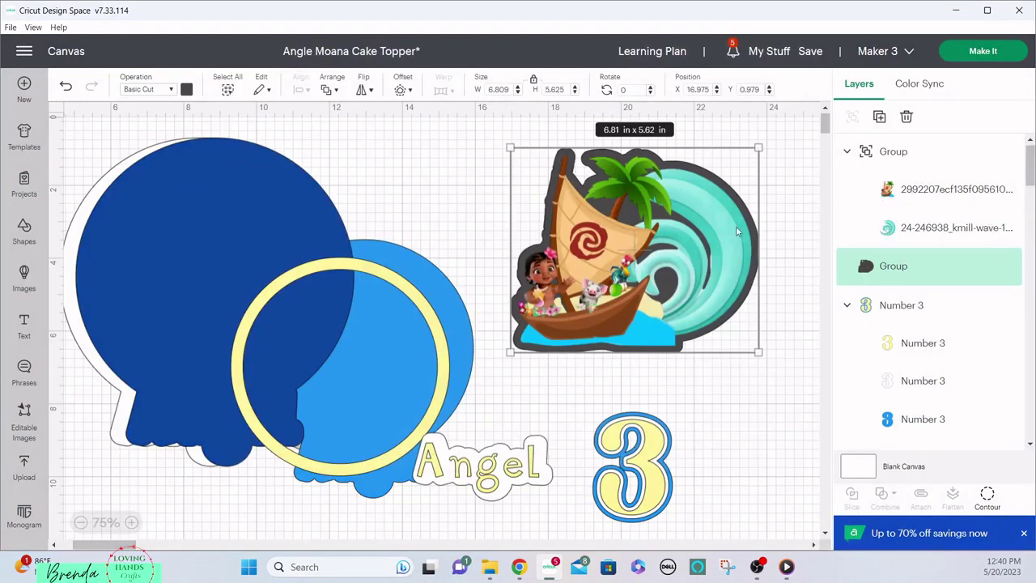
Step: Recolour the boat and wave offset white
{"action": "left_click", "coordinate": [187, 89]}
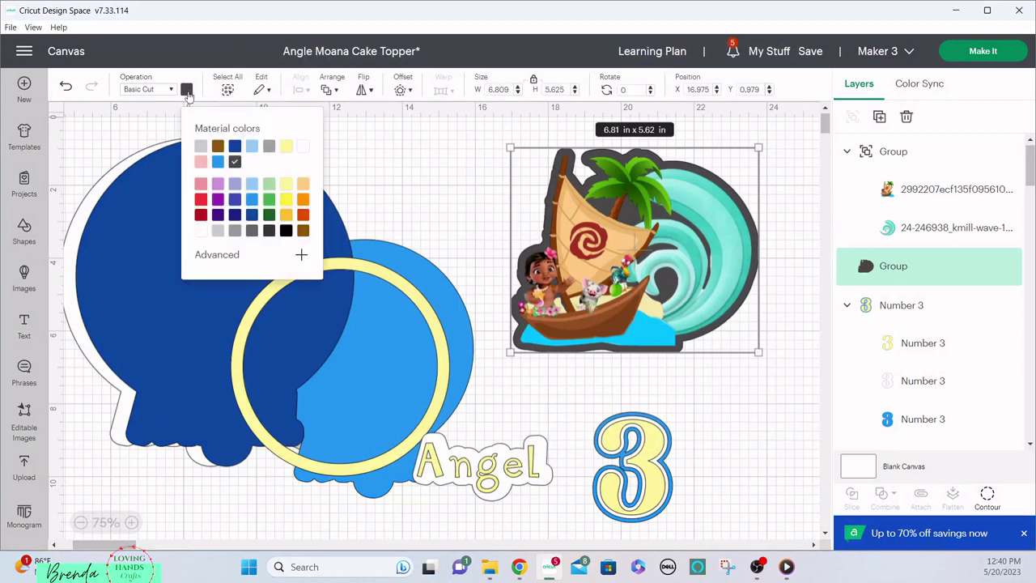
{"action": "left_click", "coordinate": [303, 152]}
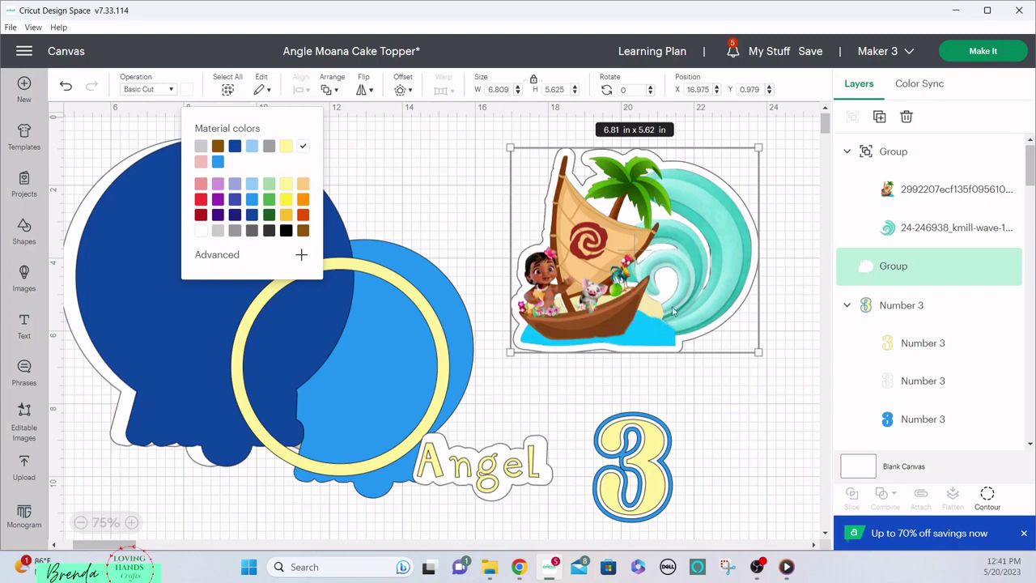
{"action": "left_click", "coordinate": [455, 147]}
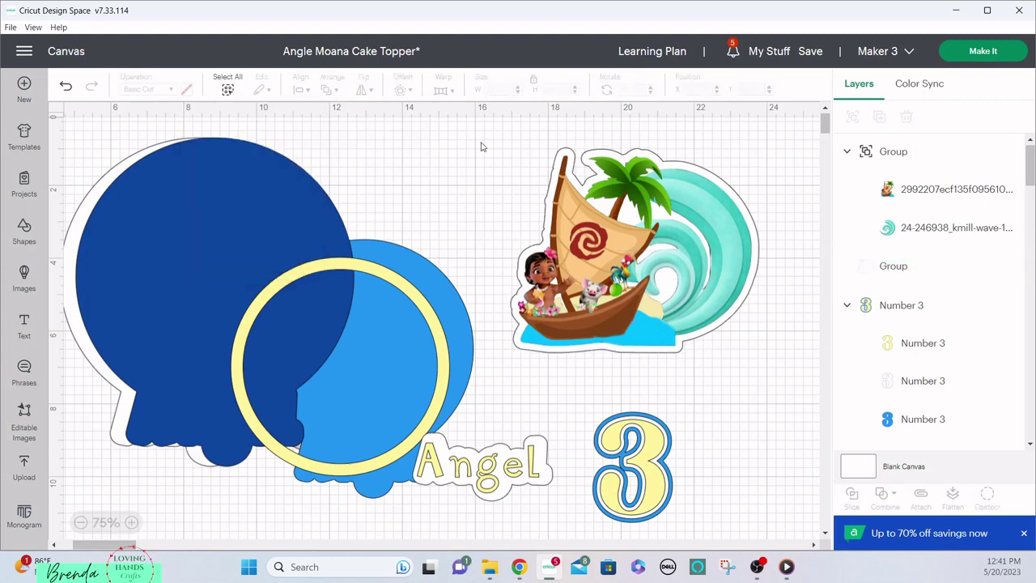
Step: Flatten the boat and wave group with its white offset into one printable image and shift it away from the backings
{"action": "left_click_drag", "start_coordinate": [483, 143], "coordinate": [660, 292]}
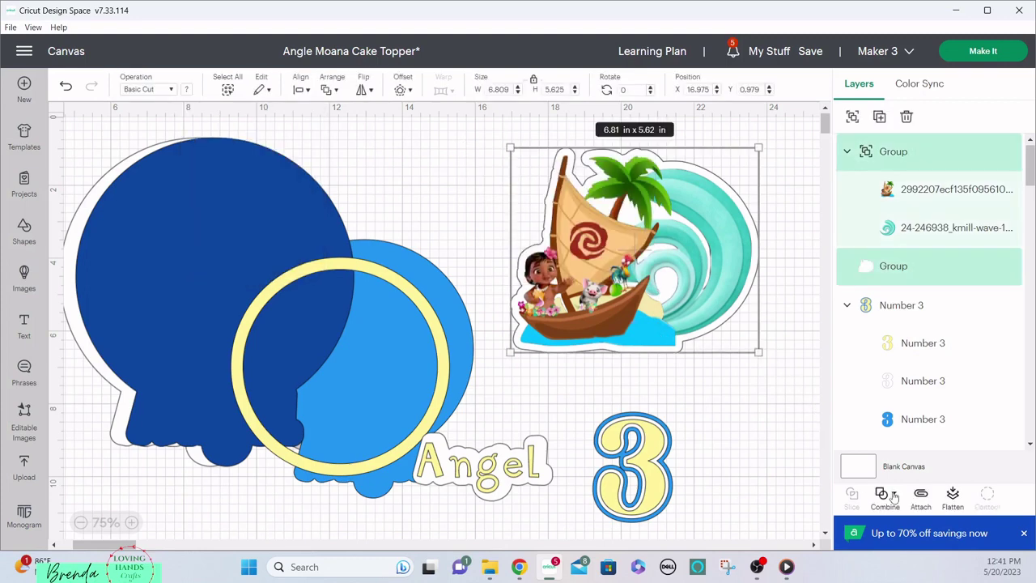
{"action": "left_click", "coordinate": [953, 496]}
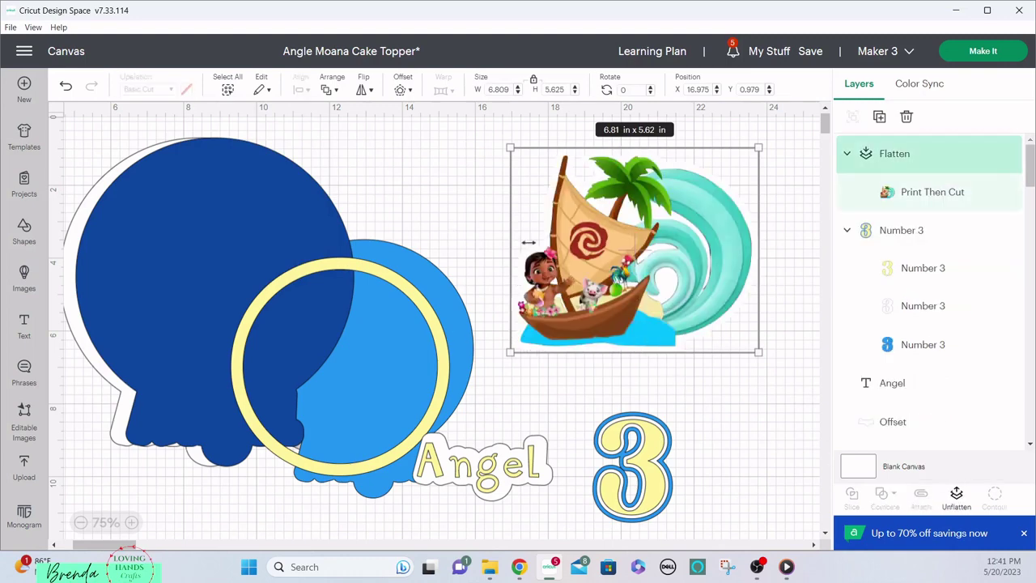
{"action": "left_click_drag", "start_coordinate": [528, 243], "coordinate": [582, 243]}
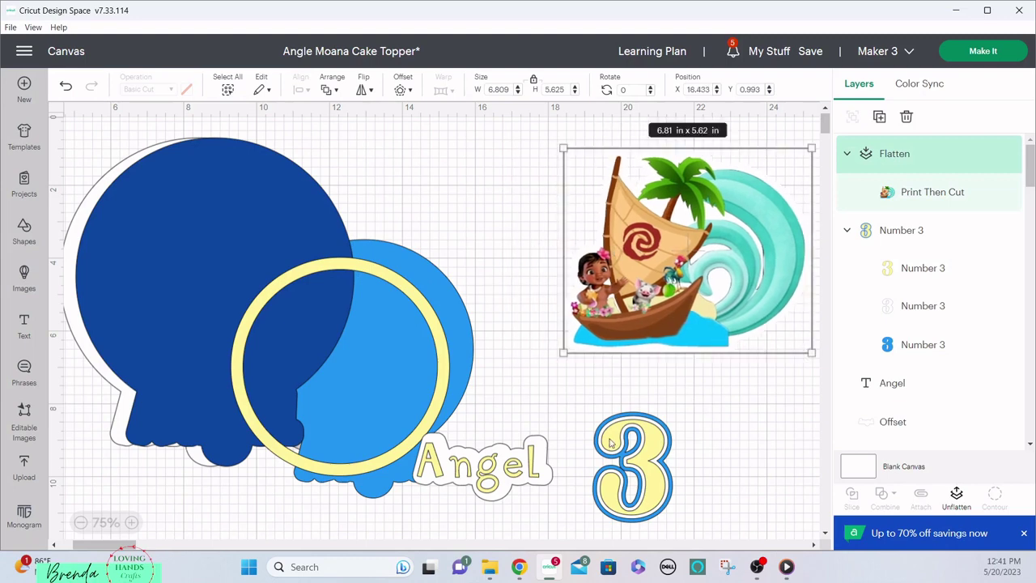
Step: Move the number 3, yellow ring and light blue backing out of the stack and line up the dark blue backing over the white one
{"action": "left_click_drag", "start_coordinate": [633, 444], "coordinate": [696, 444]}
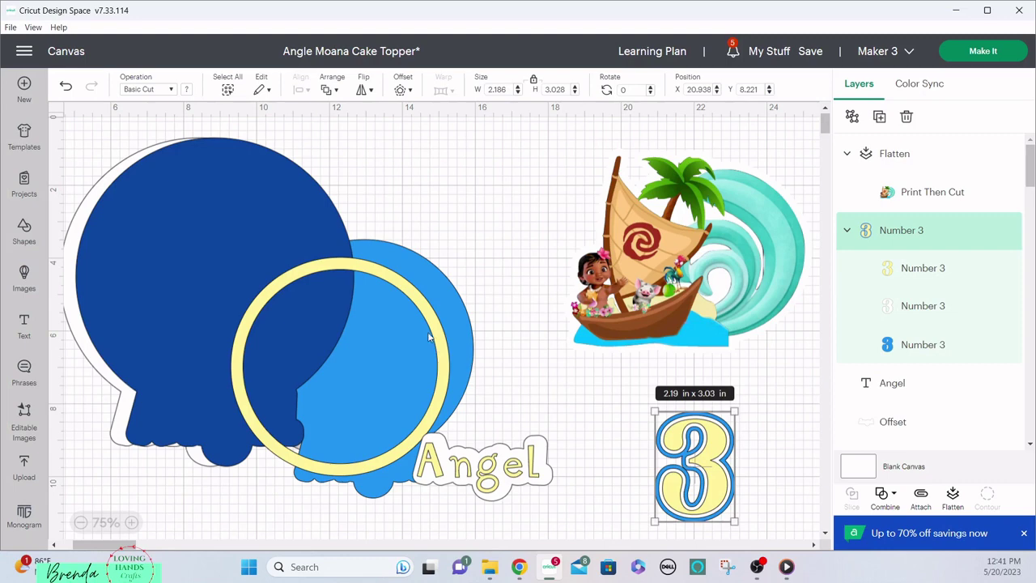
{"action": "left_click_drag", "start_coordinate": [429, 339], "coordinate": [687, 421]}
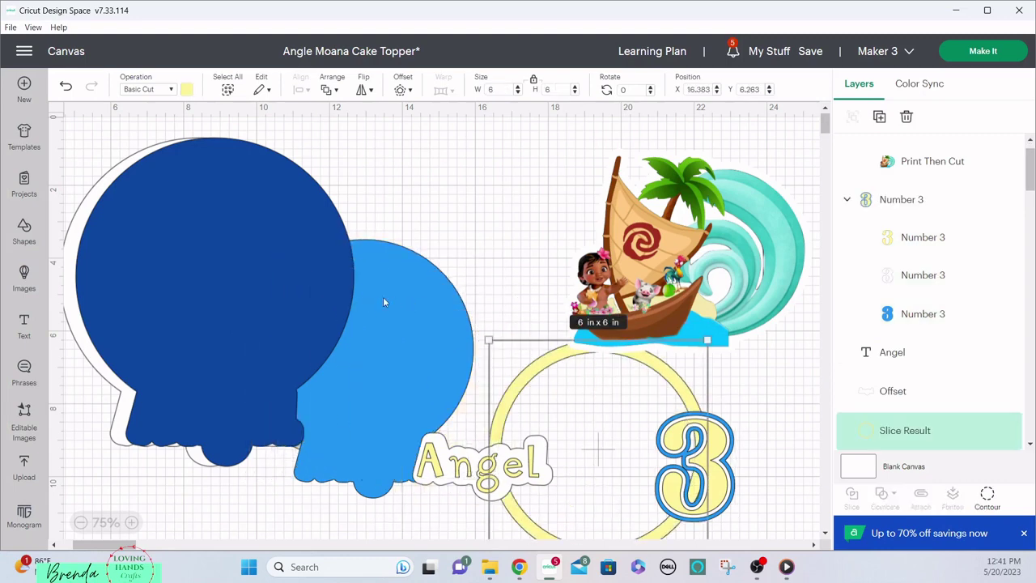
{"action": "left_click_drag", "start_coordinate": [280, 289], "coordinate": [263, 284]}
{"action": "left_click_drag", "start_coordinate": [388, 285], "coordinate": [560, 216]}
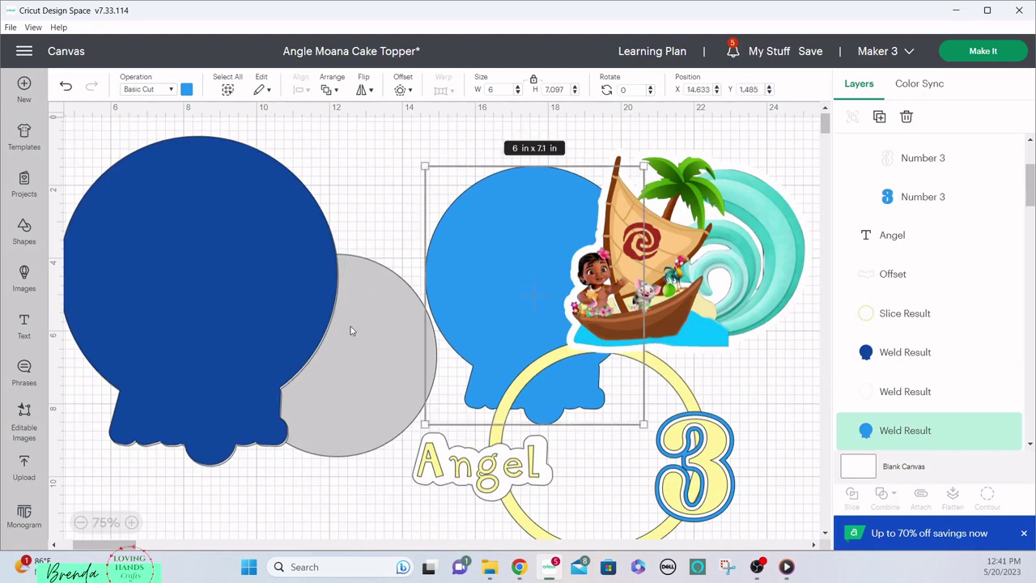
Step: Bring the grey circle to the front and centre it on the light blue backing's round part, moving the boat image out of the way
{"action": "left_click_drag", "start_coordinate": [351, 330], "coordinate": [486, 273]}
{"action": "right_click", "coordinate": [421, 225]}
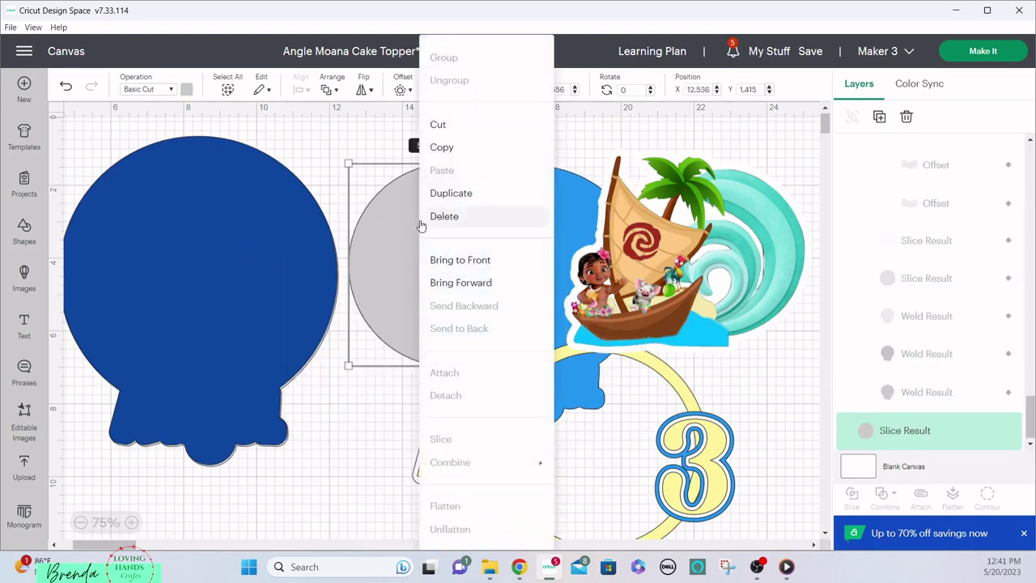
{"action": "left_click", "coordinate": [456, 262]}
{"action": "left_click_drag", "start_coordinate": [438, 253], "coordinate": [473, 253]}
{"action": "left_click_drag", "start_coordinate": [634, 255], "coordinate": [658, 514]}
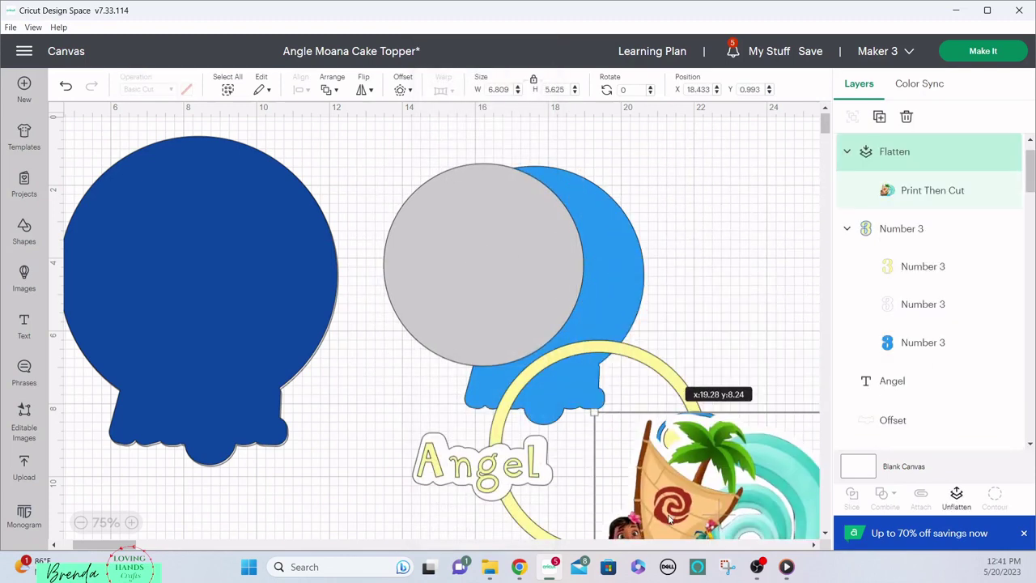
{"action": "left_click_drag", "start_coordinate": [460, 244], "coordinate": [509, 252]}
{"action": "left_click", "coordinate": [721, 306]}
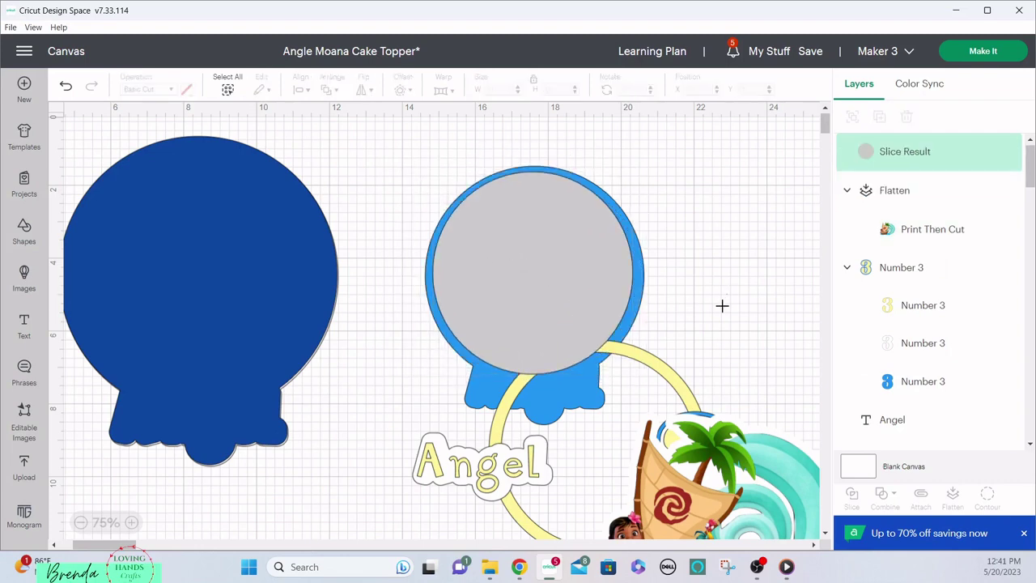
Step: Bring the yellow ring to the front and place it around the grey circle on the light blue backing
{"action": "left_click", "coordinate": [656, 369]}
{"action": "left_click_drag", "start_coordinate": [656, 368], "coordinate": [346, 376]}
{"action": "right_click", "coordinate": [707, 233]}
{"action": "left_click", "coordinate": [746, 260]}
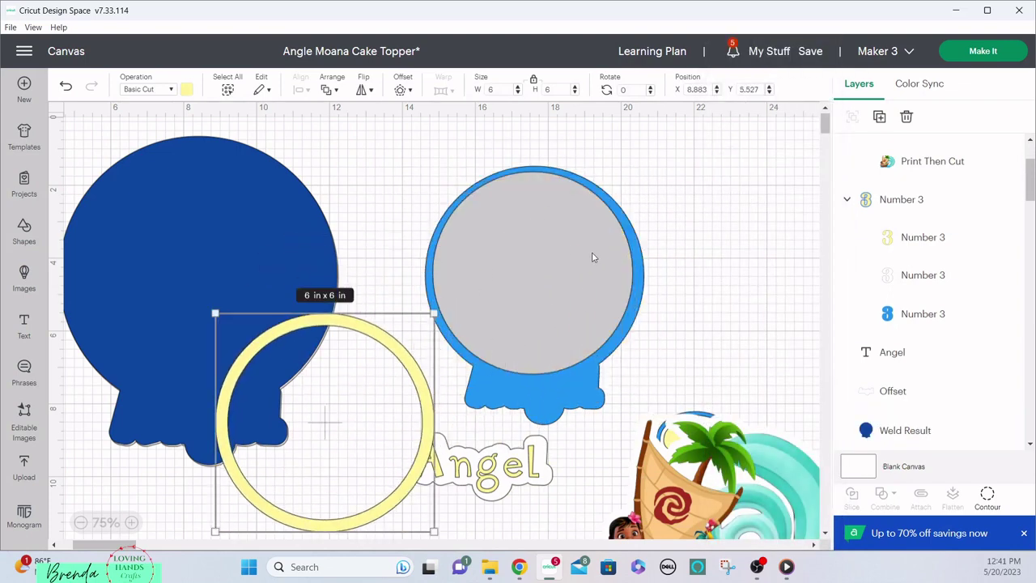
{"action": "left_click", "coordinate": [553, 275]}
{"action": "mouse_move", "coordinate": [554, 276]}
{"action": "left_mouse_down"}
{"action": "mouse_move", "coordinate": [566, 271]}
{"action": "mouse_move", "coordinate": [557, 277]}
{"action": "left_mouse_up"}
{"action": "left_click_drag", "start_coordinate": [377, 347], "coordinate": [586, 197]}
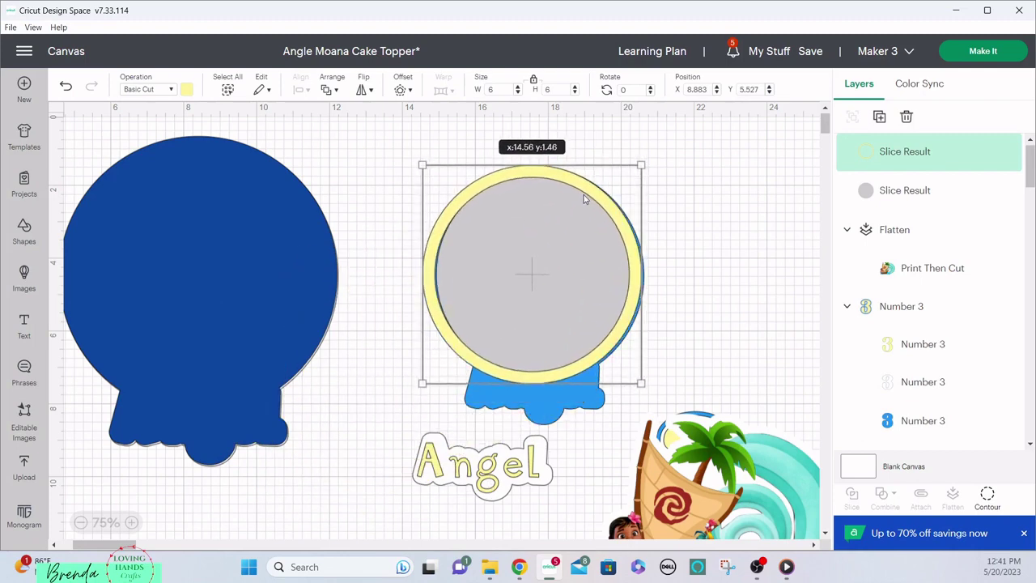
{"action": "left_click", "coordinate": [694, 193]}
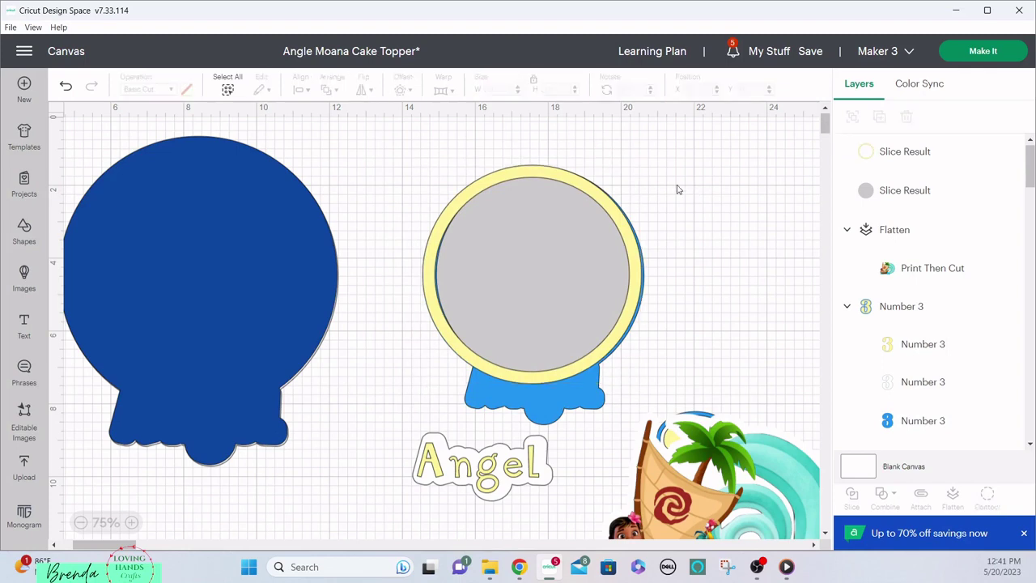
Step: Centre the yellow ring, grey circle and light blue backing horizontally on each other
{"action": "left_click_drag", "start_coordinate": [679, 189], "coordinate": [568, 211]}
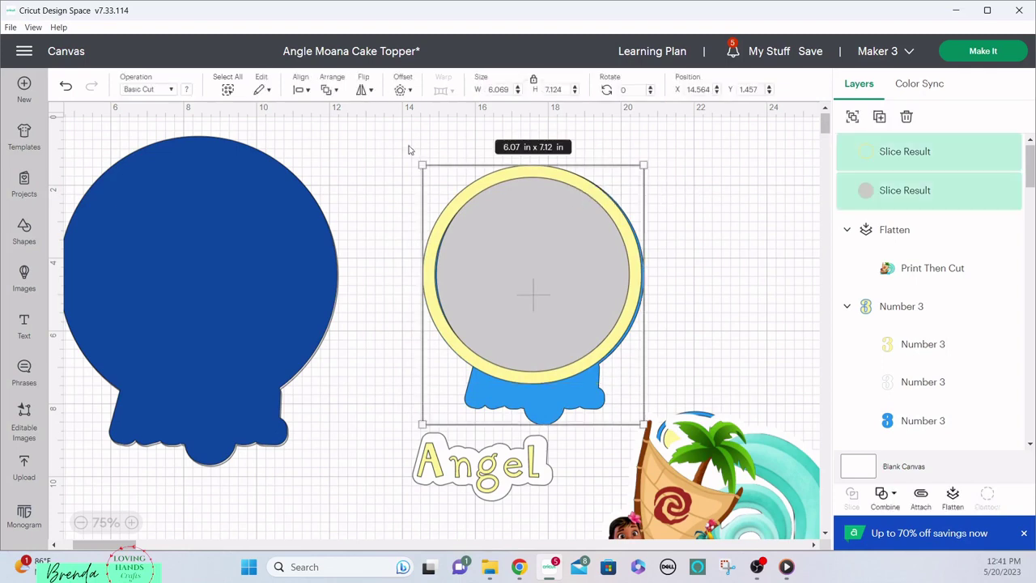
{"action": "left_click", "coordinate": [300, 90]}
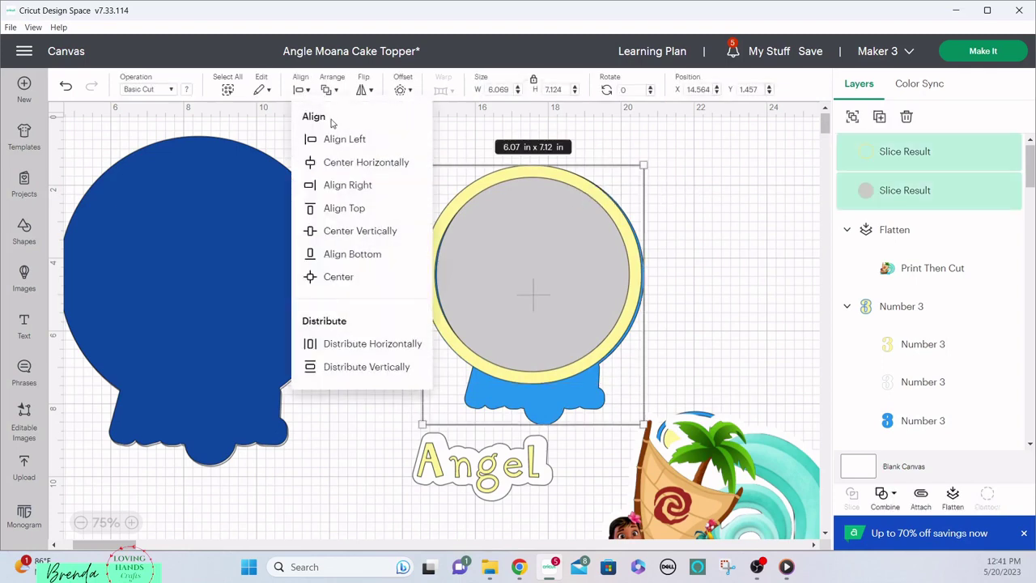
{"action": "left_click", "coordinate": [331, 163]}
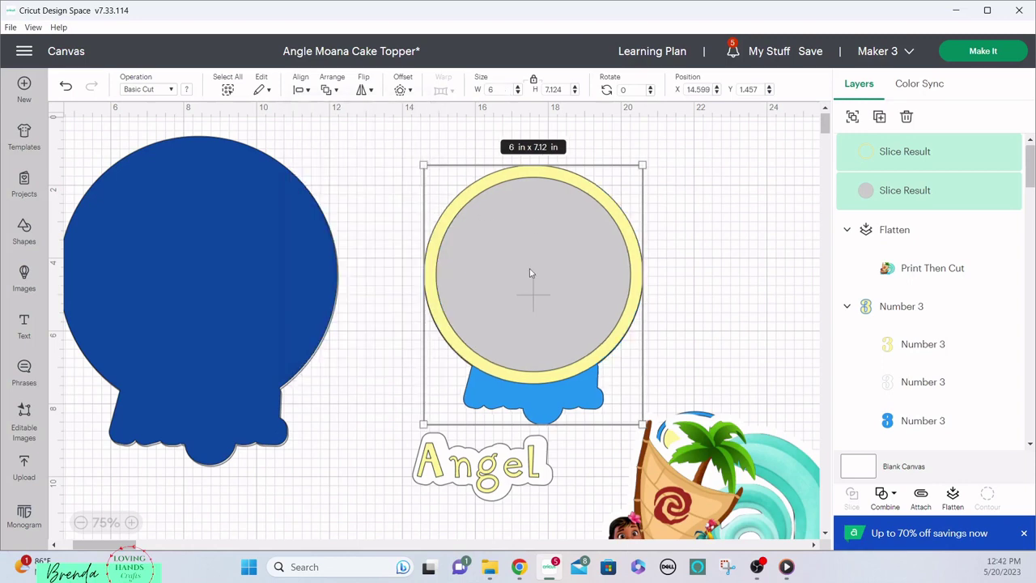
{"action": "left_click_drag", "start_coordinate": [473, 459], "coordinate": [459, 484]}
Step: Bring the flattened boat-and-wave image to the front and place it over the yellow ring and grey circle
{"action": "left_click_drag", "start_coordinate": [647, 497], "coordinate": [595, 212]}
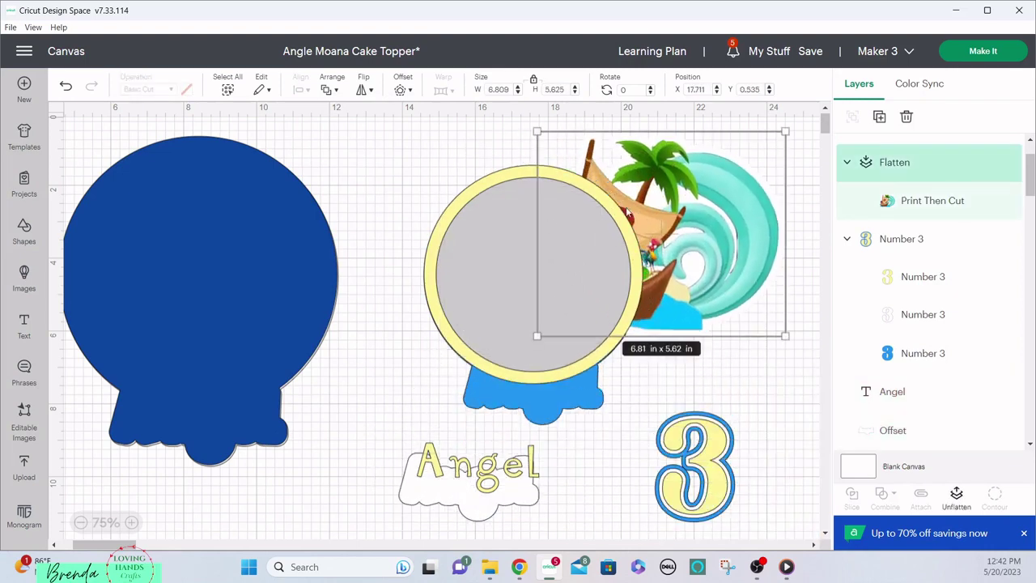
{"action": "right_click", "coordinate": [694, 213]}
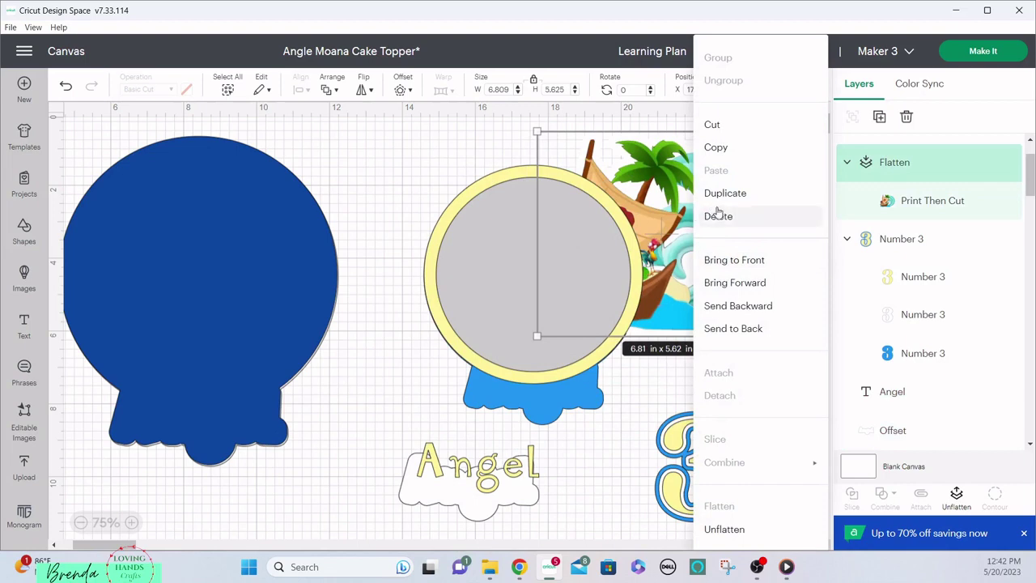
{"action": "left_click", "coordinate": [734, 260]}
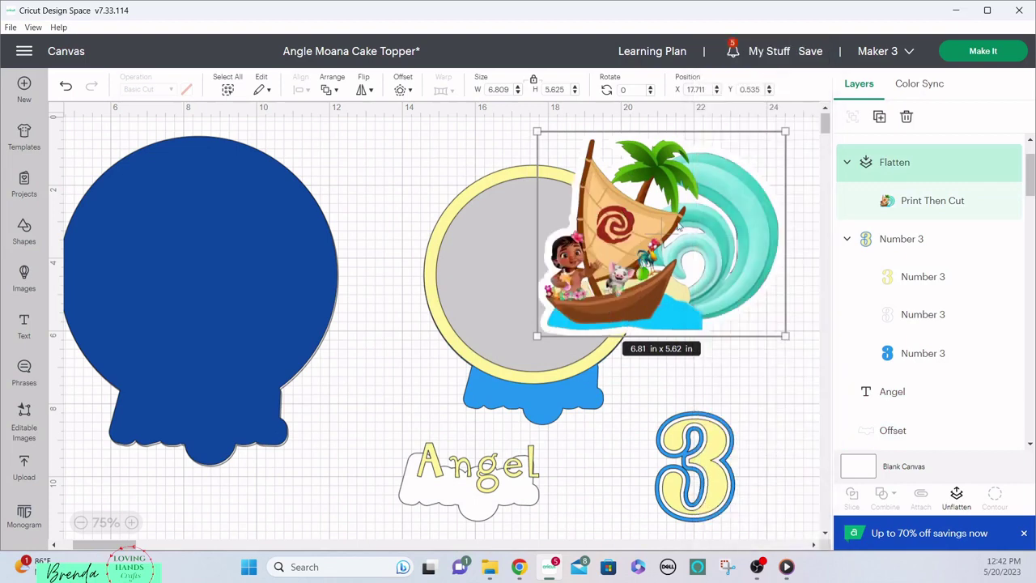
{"action": "left_click_drag", "start_coordinate": [589, 235], "coordinate": [588, 236]}
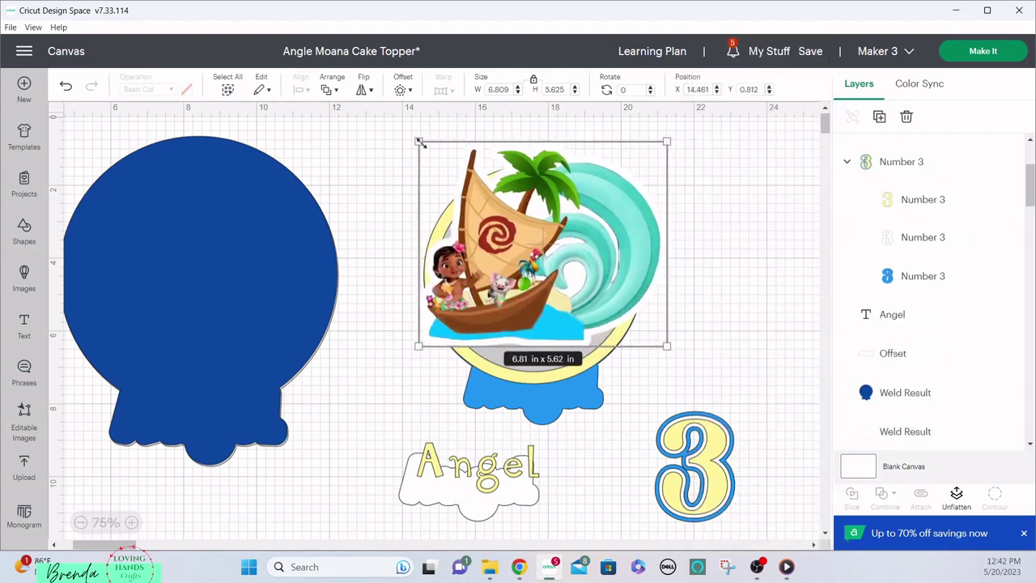
Step: Scale the boat-and-wave image down to about 5.22 × 4.31 in and position it inside the yellow ring
{"action": "left_click_drag", "start_coordinate": [418, 142], "coordinate": [468, 211]}
{"action": "left_click_drag", "start_coordinate": [529, 282], "coordinate": [499, 282]}
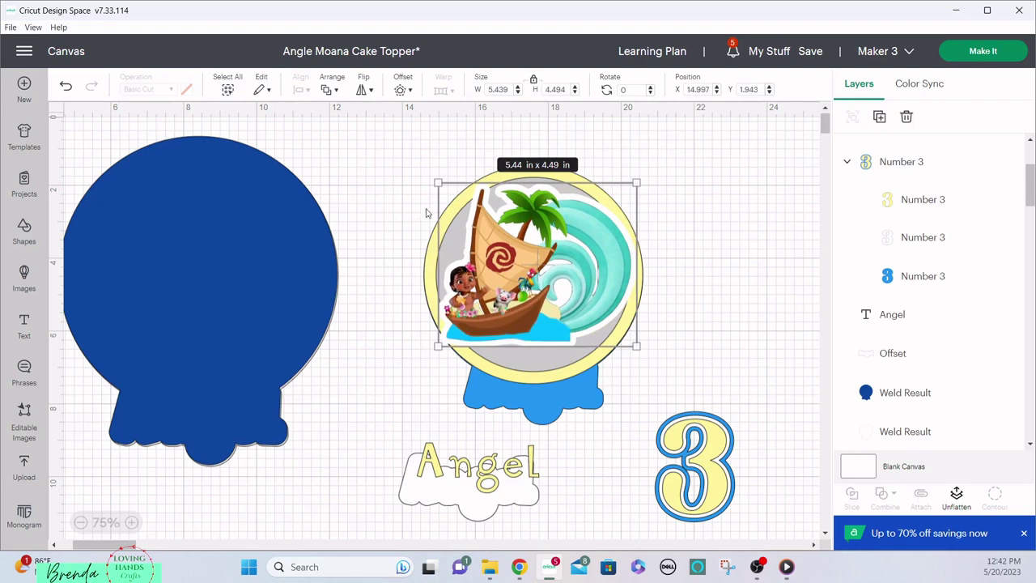
{"action": "left_click_drag", "start_coordinate": [431, 181], "coordinate": [439, 187]}
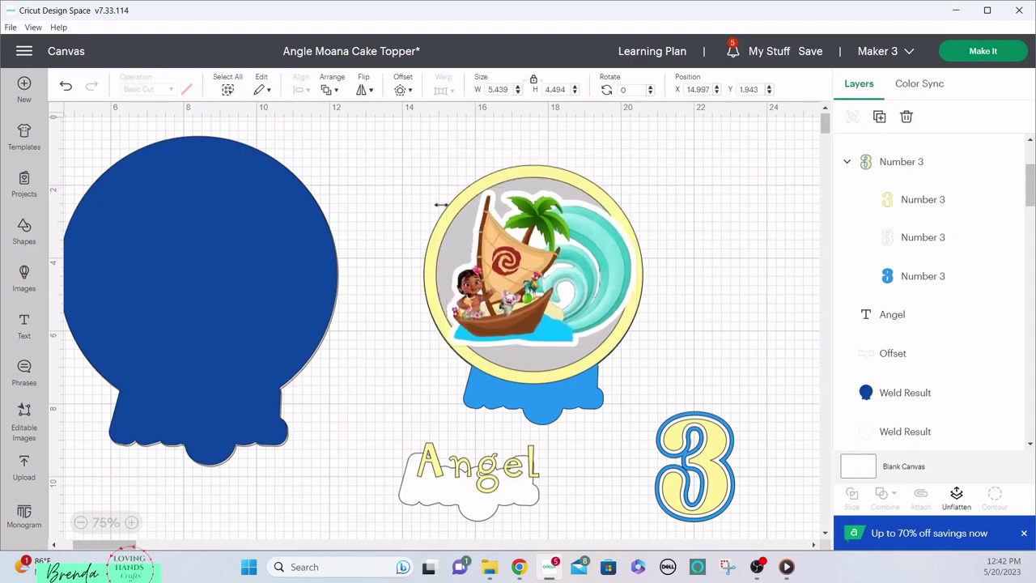
{"action": "left_click_drag", "start_coordinate": [502, 289], "coordinate": [493, 285]}
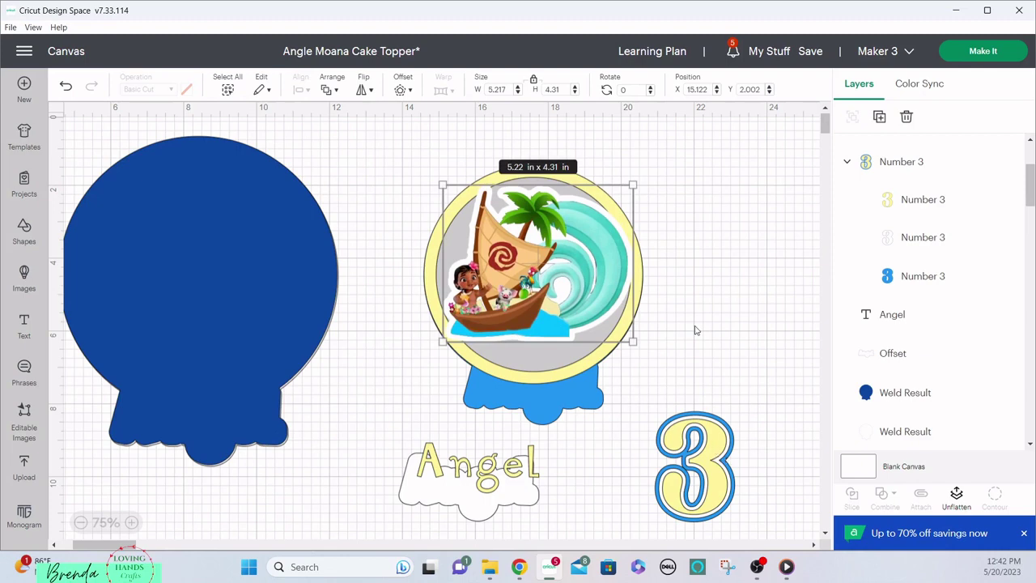
Step: Bring the number 3 group to the front and place it over the wave part of the boat image
{"action": "left_click", "coordinate": [711, 502]}
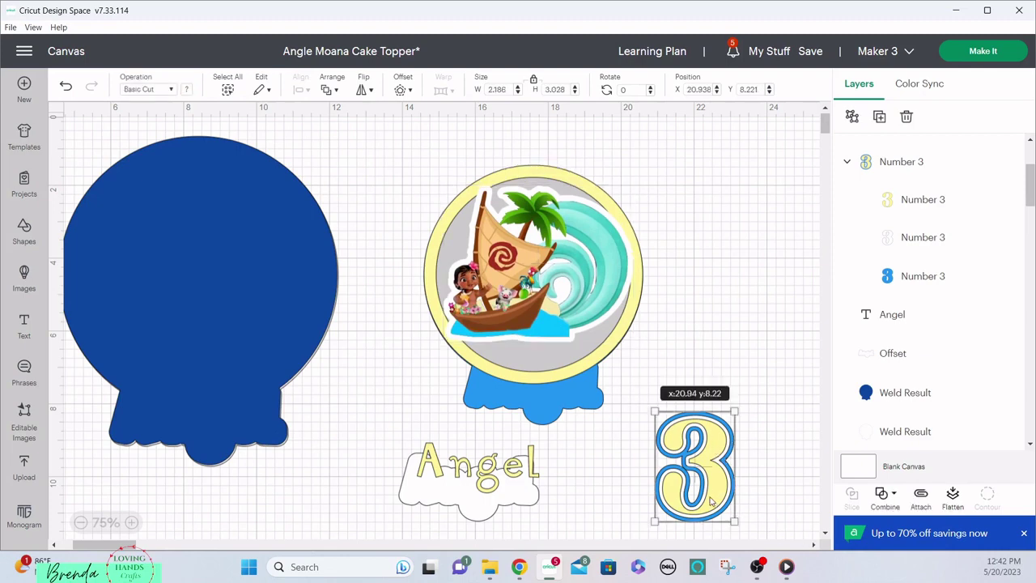
{"action": "left_click_drag", "start_coordinate": [711, 502], "coordinate": [731, 296]}
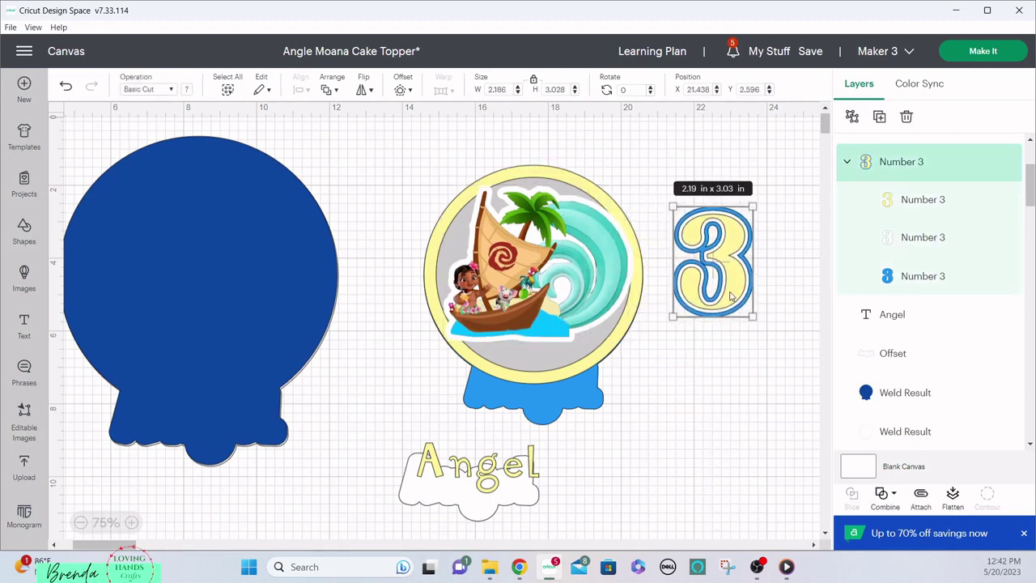
{"action": "right_click", "coordinate": [737, 266]}
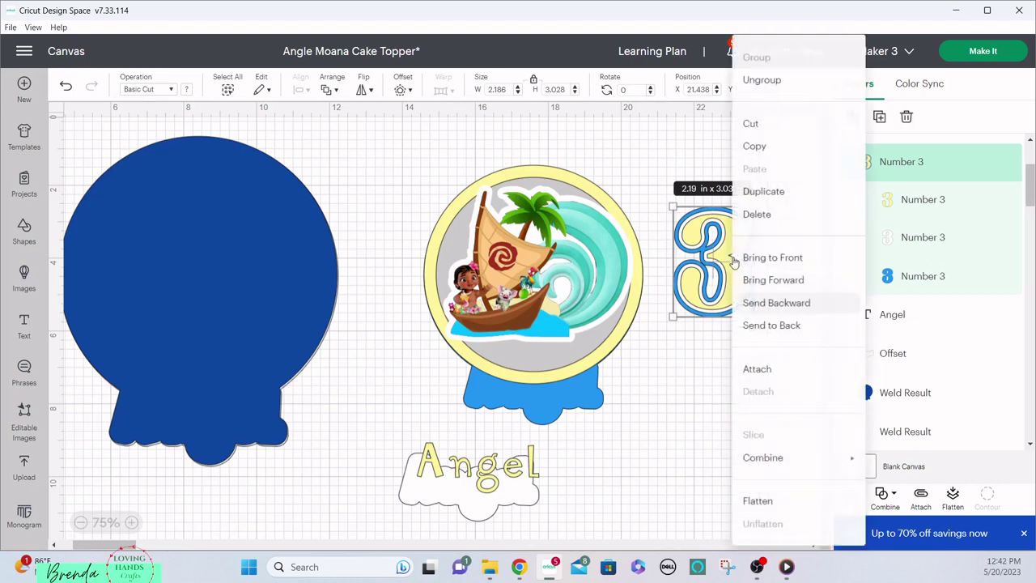
{"action": "left_click", "coordinate": [810, 272]}
{"action": "left_click_drag", "start_coordinate": [717, 254], "coordinate": [599, 257]}
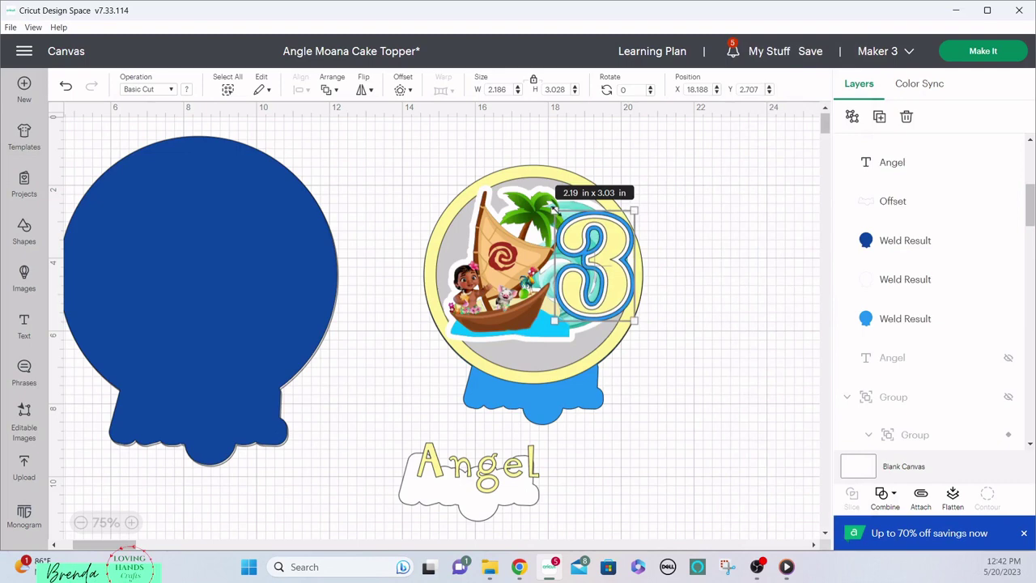
Step: Scale the number 3 down to about 1.82 × 2.52 in and position it over the wave, inside the ring
{"action": "left_click_drag", "start_coordinate": [554, 208], "coordinate": [559, 216]}
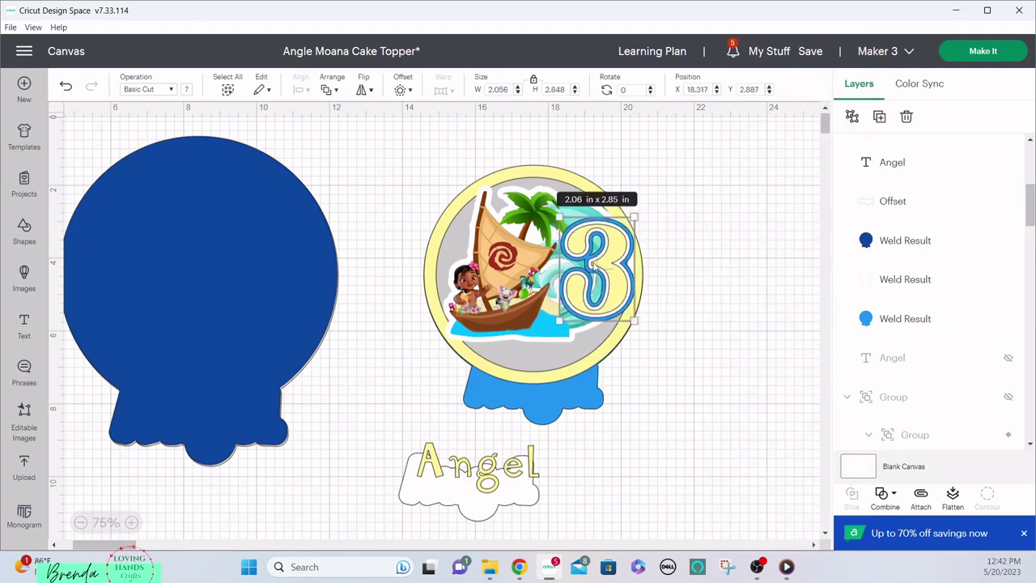
{"action": "left_click_drag", "start_coordinate": [595, 262], "coordinate": [590, 250]}
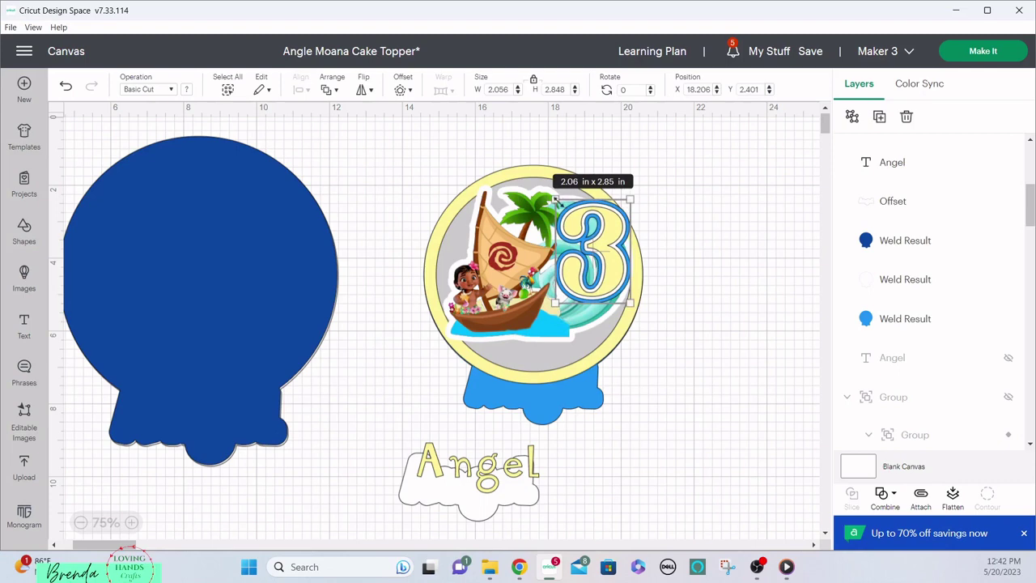
{"action": "left_click_drag", "start_coordinate": [556, 200], "coordinate": [564, 213]}
{"action": "left_click_drag", "start_coordinate": [599, 265], "coordinate": [590, 267]}
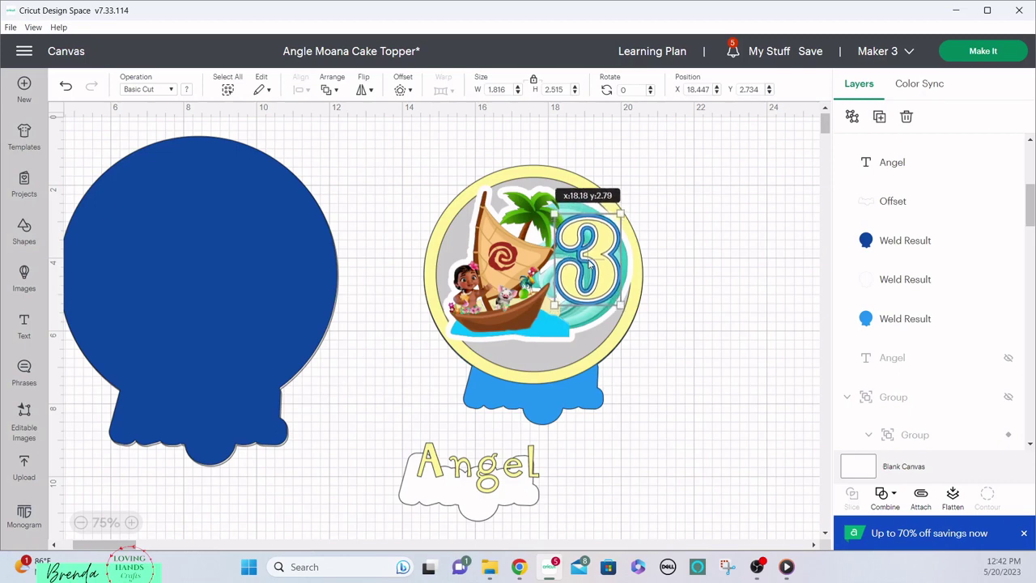
{"action": "left_click", "coordinate": [667, 222]}
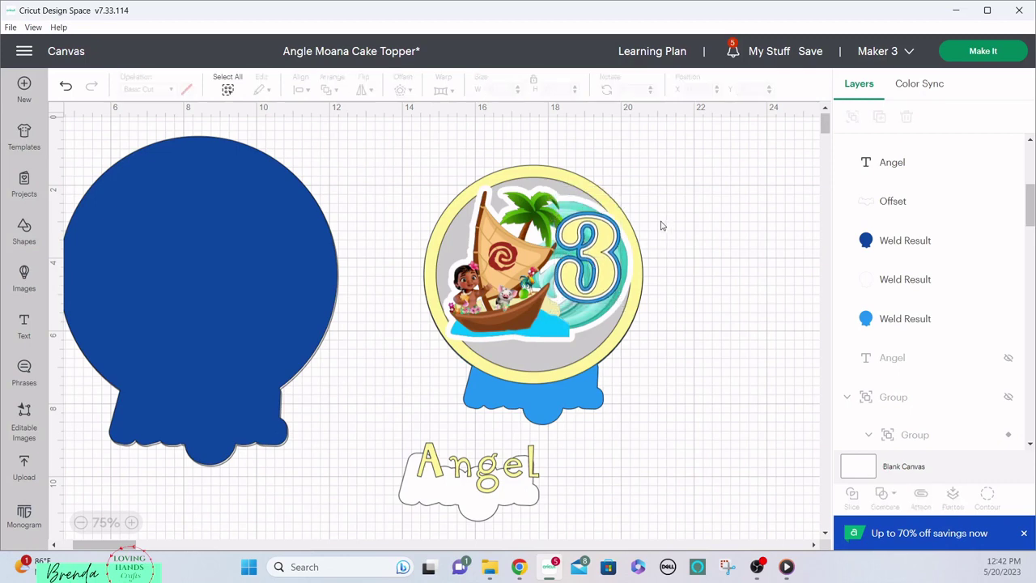
Step: Realign the white offset behind the name text, centring the two on each other, and group them
{"action": "left_click", "coordinate": [501, 473]}
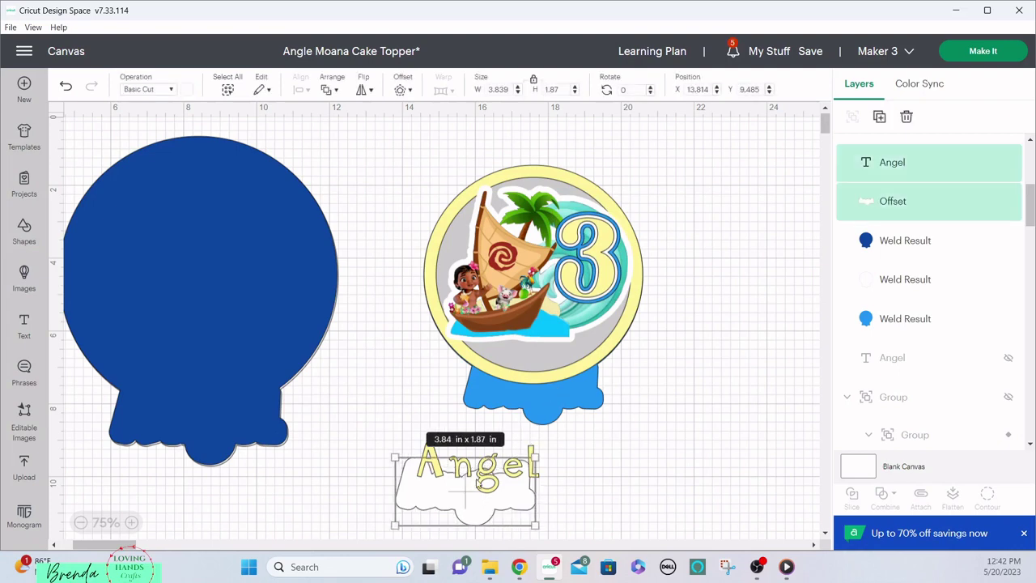
{"action": "left_click_drag", "start_coordinate": [459, 497], "coordinate": [466, 479]}
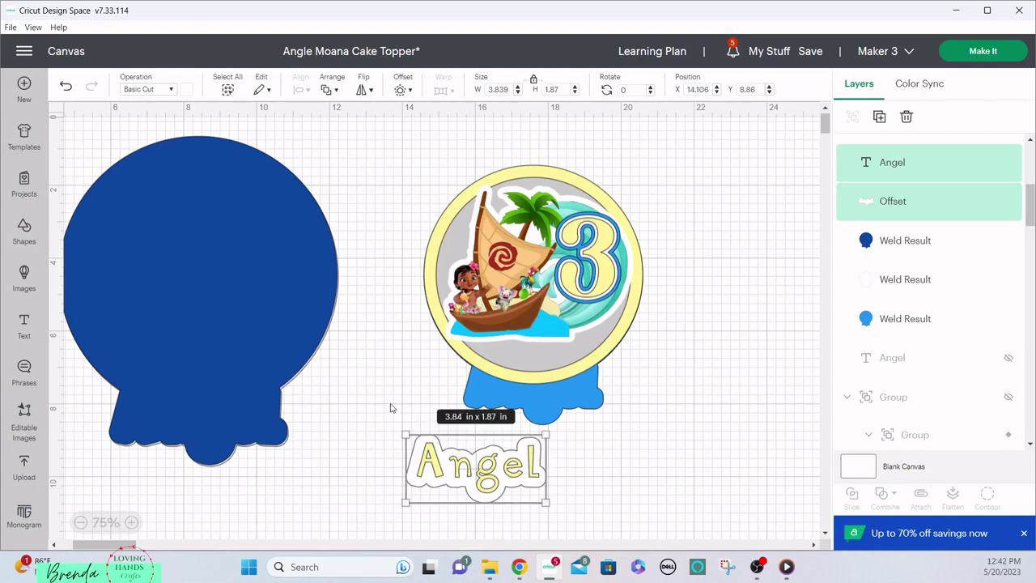
{"action": "left_click_drag", "start_coordinate": [389, 397], "coordinate": [484, 484]}
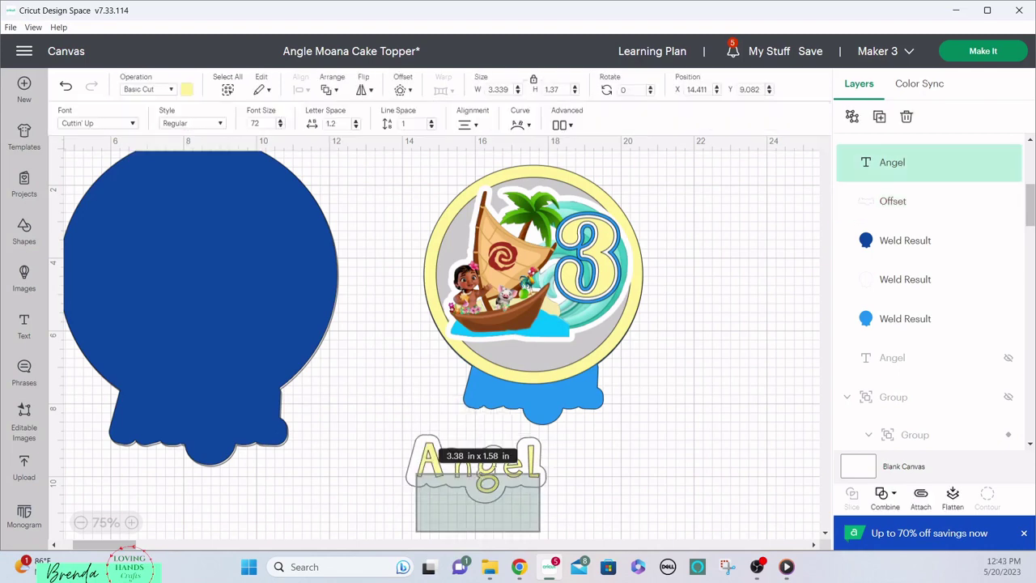
{"action": "left_click_drag", "start_coordinate": [383, 425], "coordinate": [502, 480]}
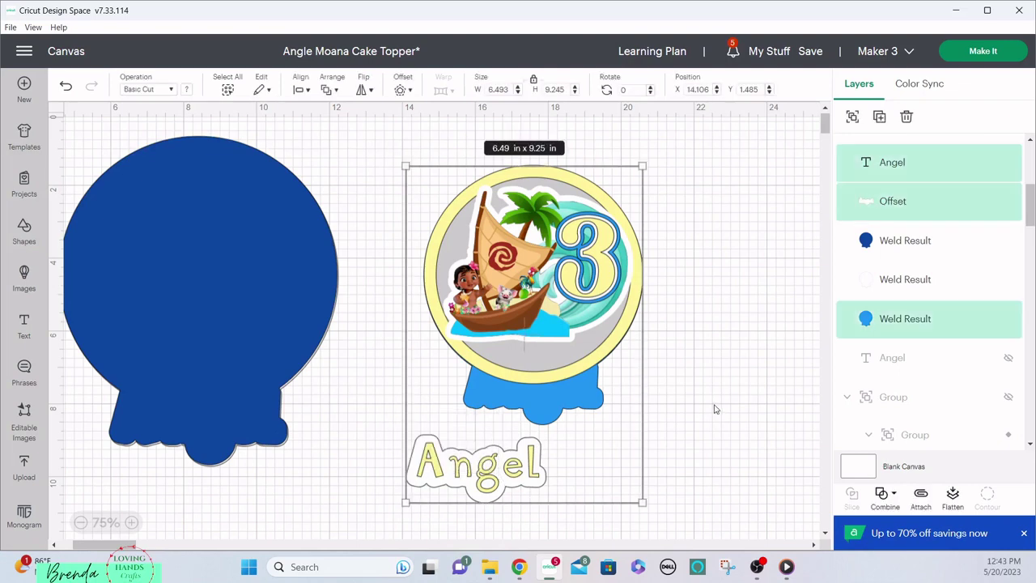
{"action": "left_click", "coordinate": [689, 422]}
{"action": "left_click_drag", "start_coordinate": [596, 457], "coordinate": [513, 465]}
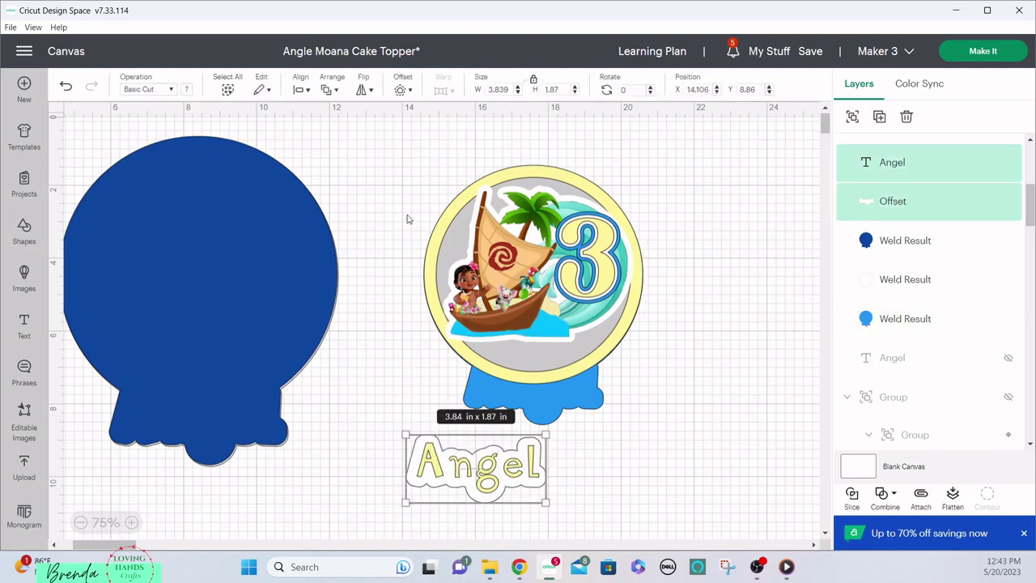
{"action": "left_click", "coordinate": [304, 92]}
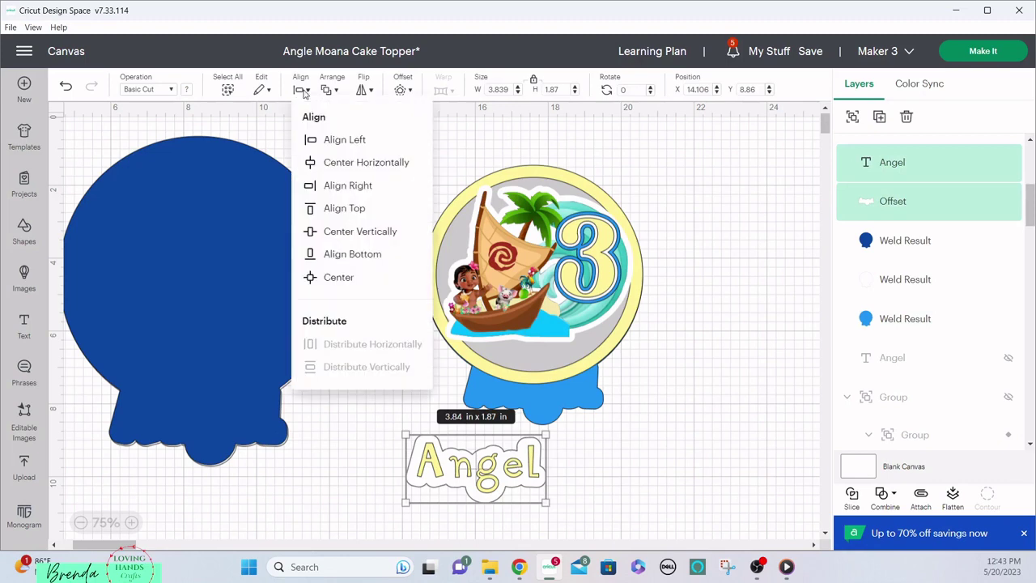
{"action": "left_click", "coordinate": [327, 277]}
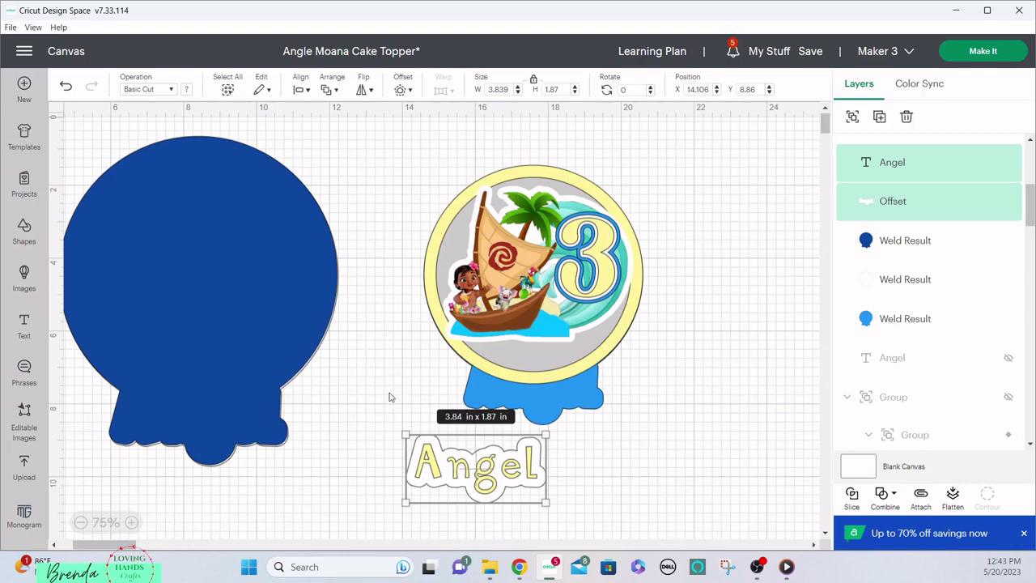
{"action": "left_click", "coordinate": [850, 120]}
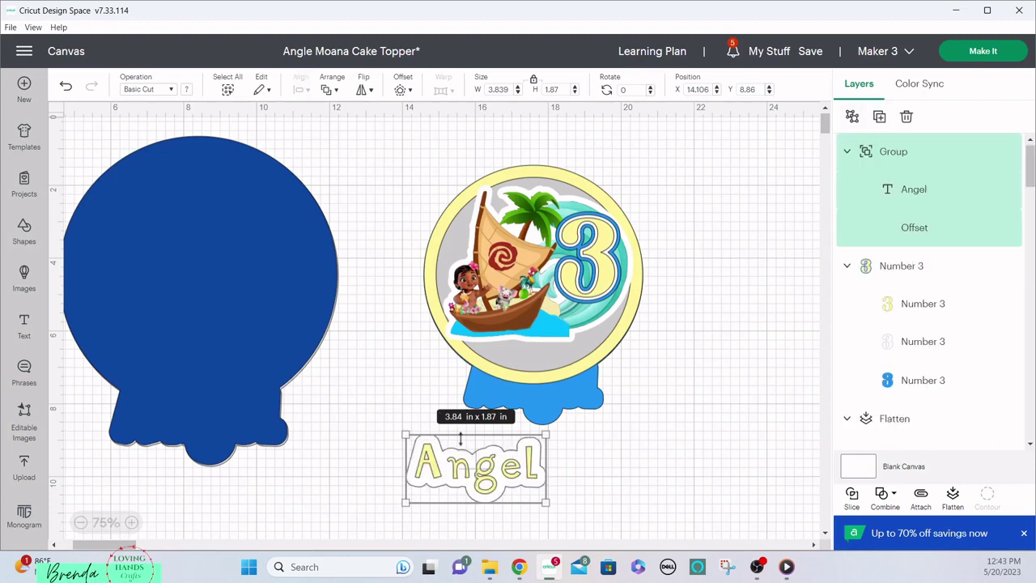
Step: Place the name group over the light blue base below the circle, overlapping the bottom of the yellow ring
{"action": "left_click_drag", "start_coordinate": [471, 470], "coordinate": [522, 395]}
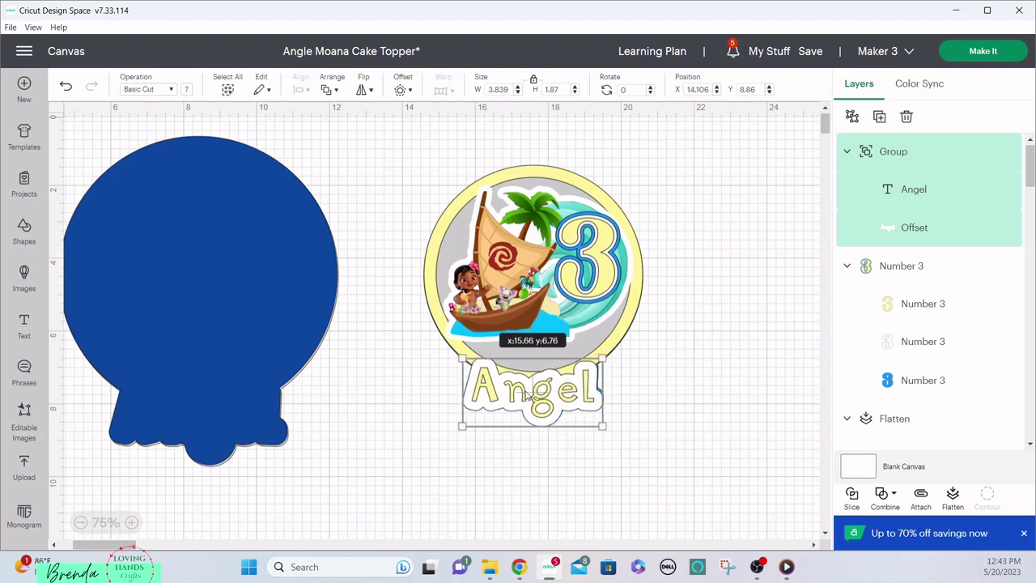
{"action": "left_click", "coordinate": [700, 183]}
{"action": "left_click_drag", "start_coordinate": [700, 183], "coordinate": [445, 354]}
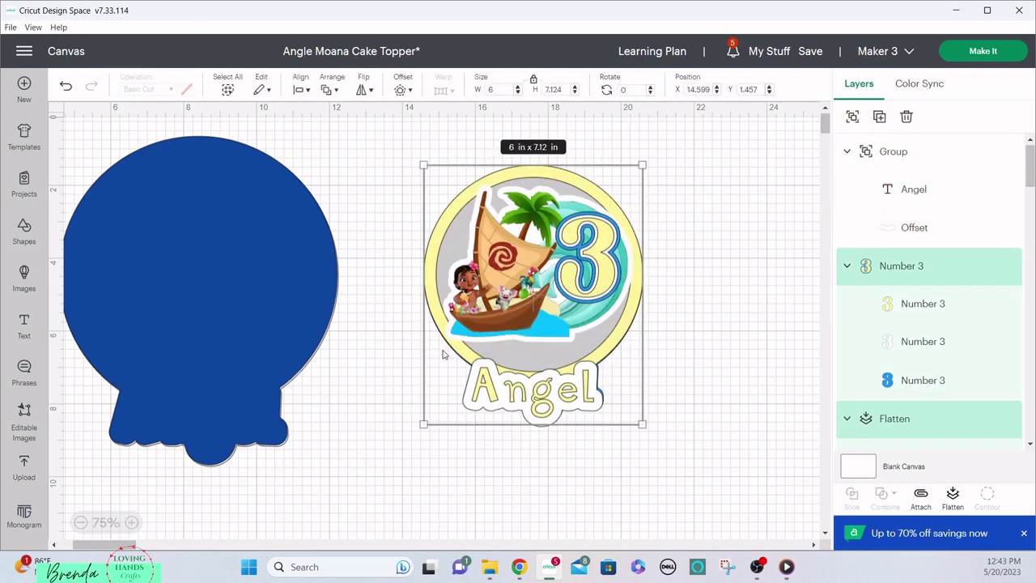
{"action": "left_click", "coordinate": [913, 156]}
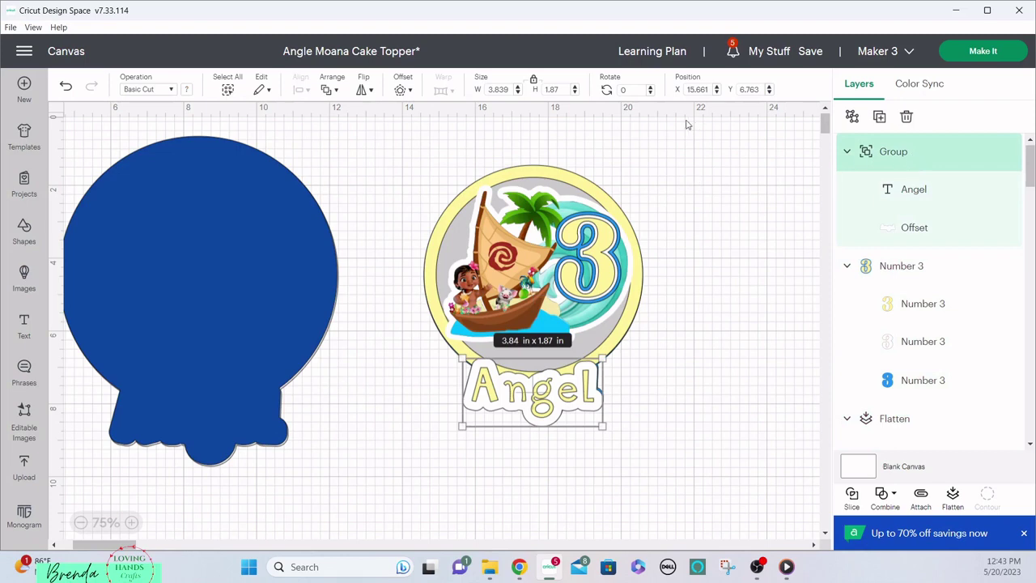
{"action": "left_click", "coordinate": [671, 186]}
{"action": "left_click_drag", "start_coordinate": [585, 256], "coordinate": [506, 253]}
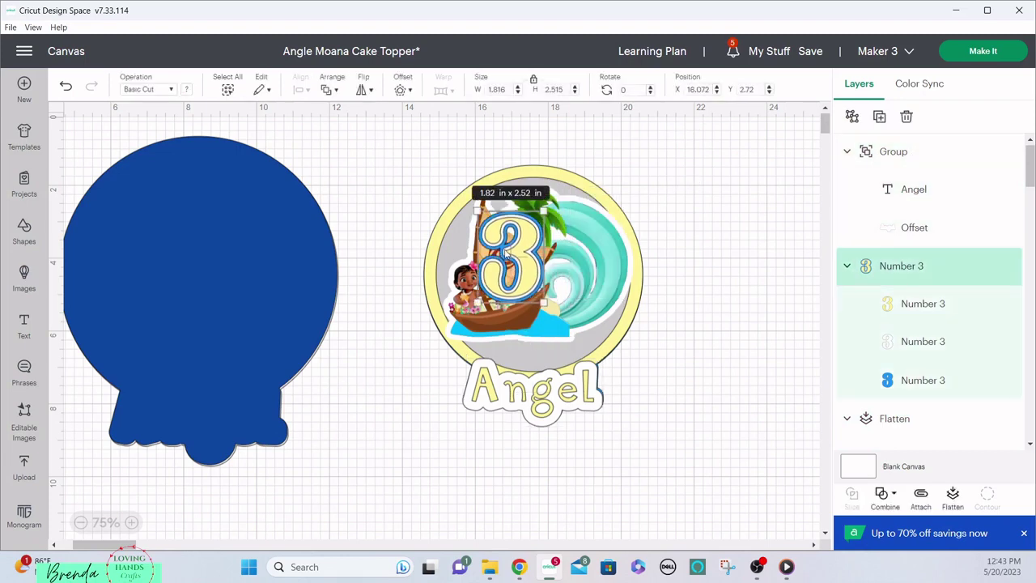
{"action": "left_click", "coordinate": [65, 86]}
{"action": "left_click", "coordinate": [65, 87]}
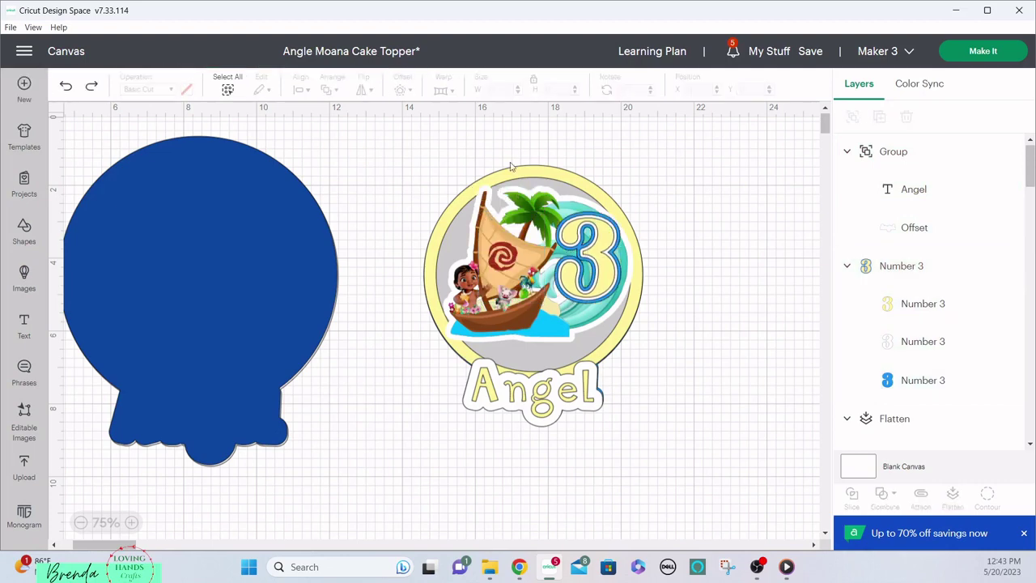
Step: Group the name, number, boat image, ring, circle and light blue backing, and move the group clear of the large backings
{"action": "left_click_drag", "start_coordinate": [414, 142], "coordinate": [641, 415]}
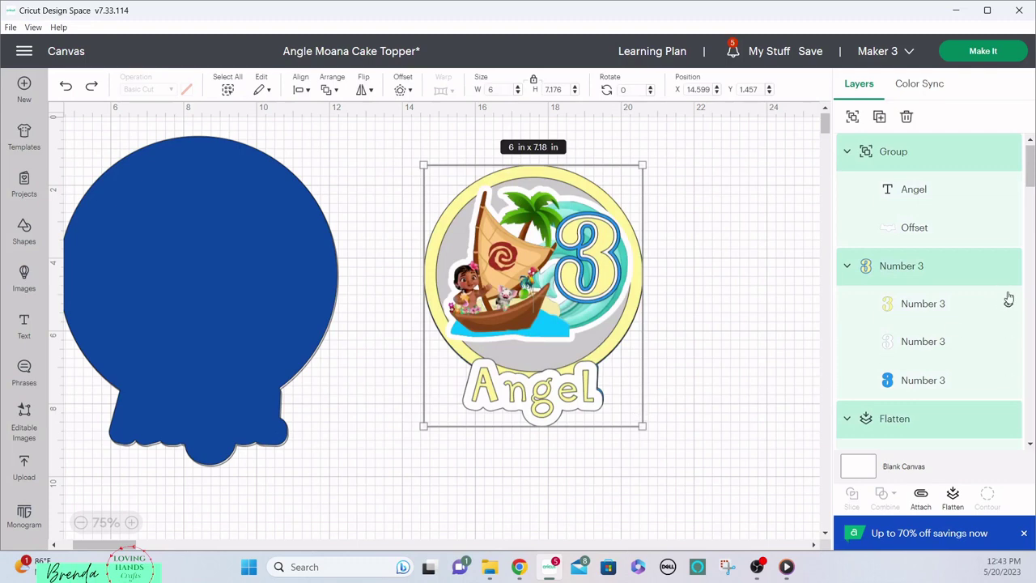
{"action": "scroll", "coordinate": [1009, 300], "scroll_direction": "down", "scroll_amount": 3}
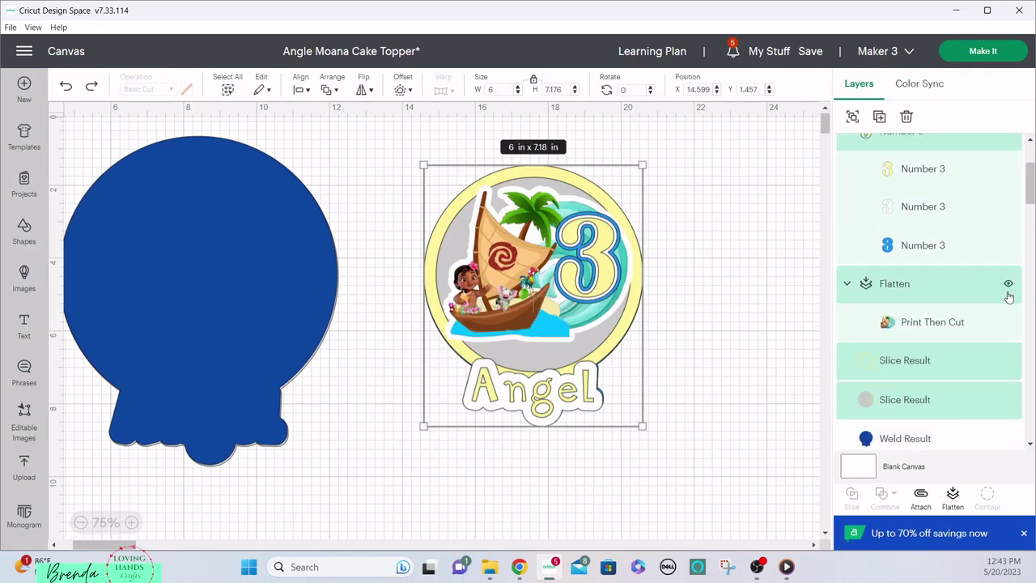
{"action": "left_click", "coordinate": [855, 118]}
{"action": "left_click_drag", "start_coordinate": [528, 205], "coordinate": [706, 221]}
Step: Move the dark blue and white backings towards the canvas centre and stack the dark blue one over the white one
{"action": "left_click_drag", "start_coordinate": [287, 266], "coordinate": [439, 270]}
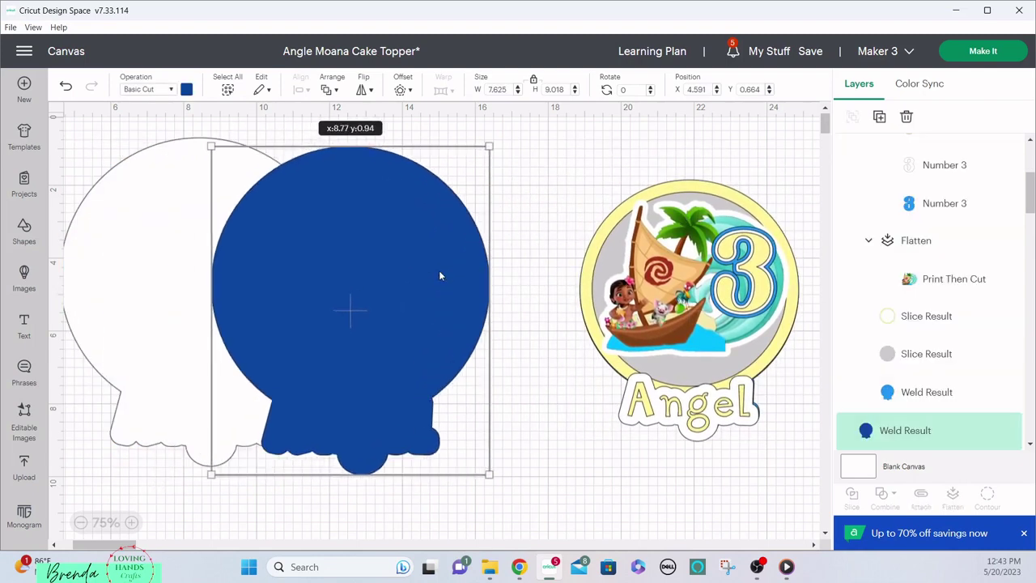
{"action": "left_click", "coordinate": [152, 207]}
{"action": "left_click_drag", "start_coordinate": [152, 207], "coordinate": [311, 213]}
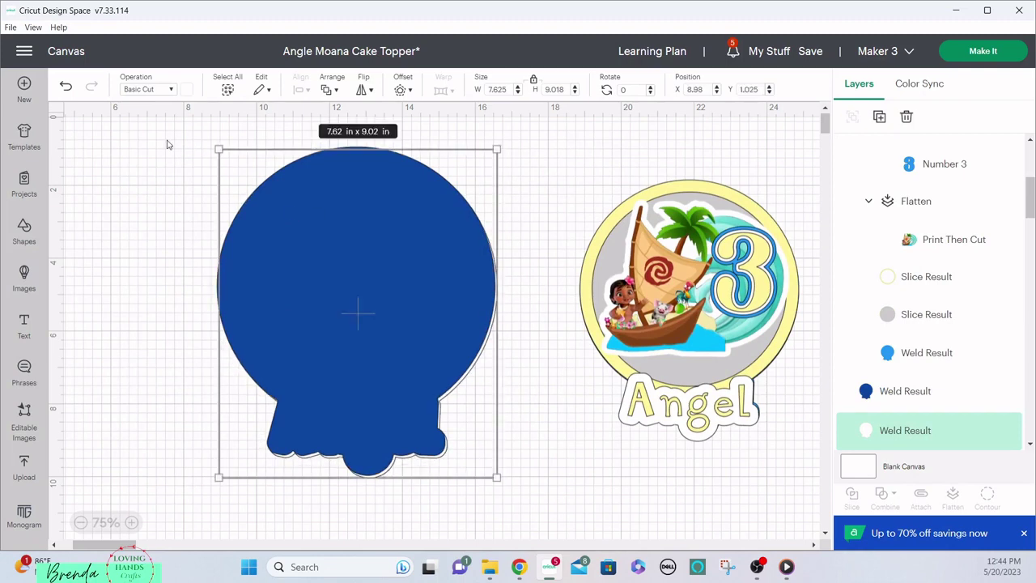
{"action": "left_click_drag", "start_coordinate": [167, 139], "coordinate": [314, 299]}
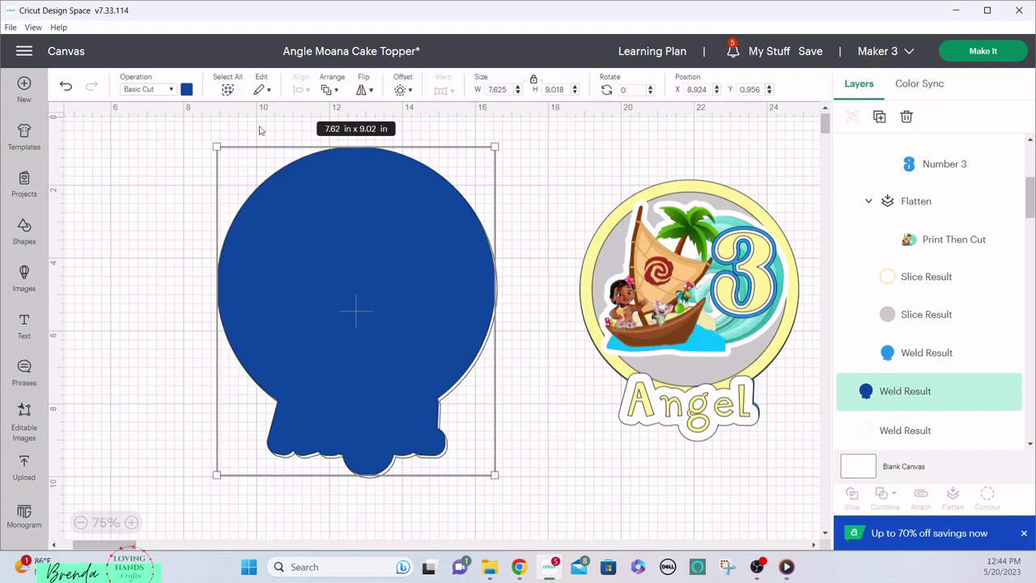
{"action": "left_click", "coordinate": [156, 184]}
{"action": "left_click_drag", "start_coordinate": [298, 282], "coordinate": [298, 286]}
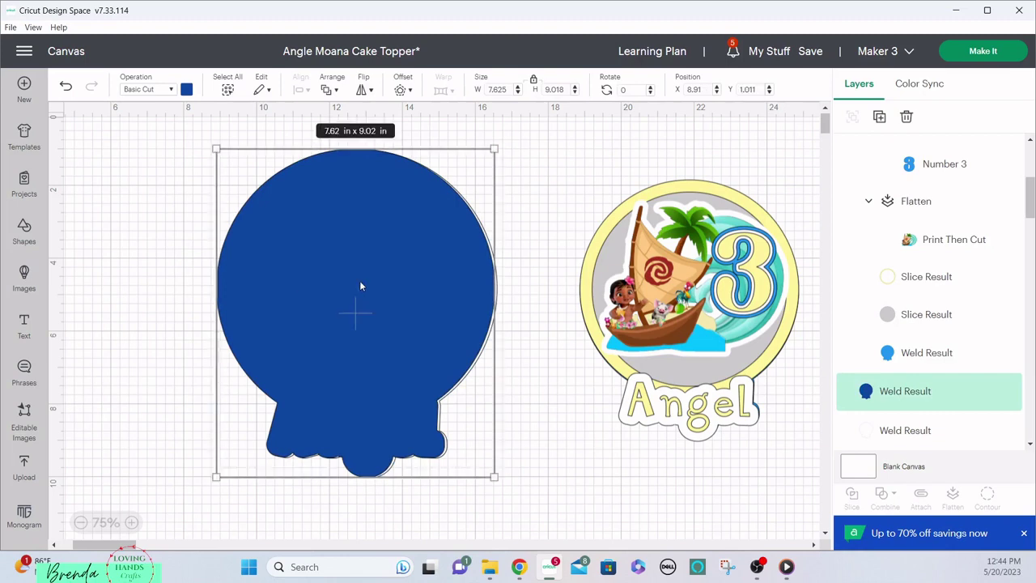
Step: Move the grouped topper onto the dark blue backing and scale it up to about 6.88 × 8.23 in
{"action": "left_click", "coordinate": [590, 219]}
{"action": "left_click_drag", "start_coordinate": [673, 259], "coordinate": [334, 269]}
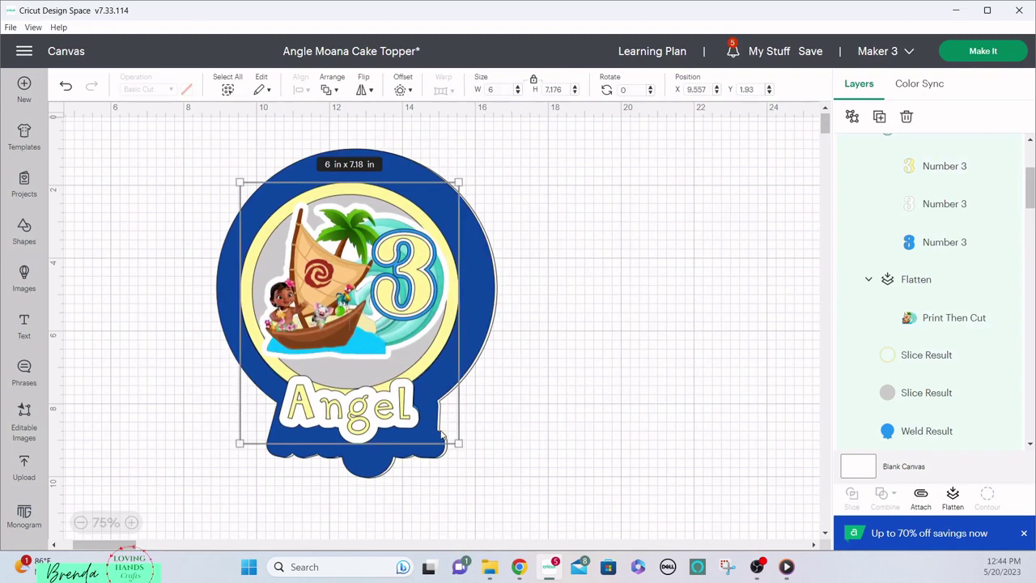
{"action": "left_click_drag", "start_coordinate": [456, 443], "coordinate": [463, 461]}
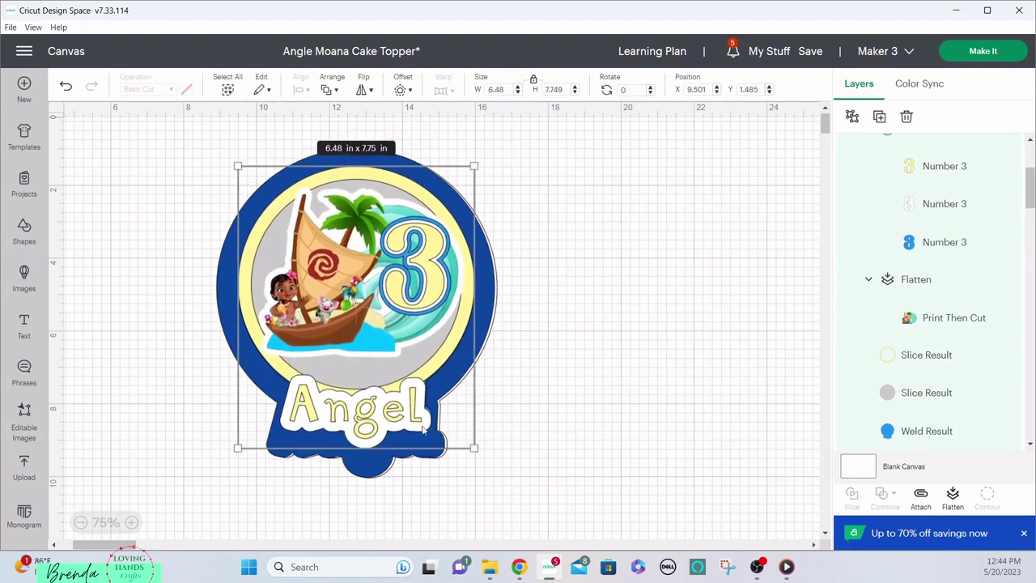
{"action": "left_click_drag", "start_coordinate": [473, 448], "coordinate": [483, 463]}
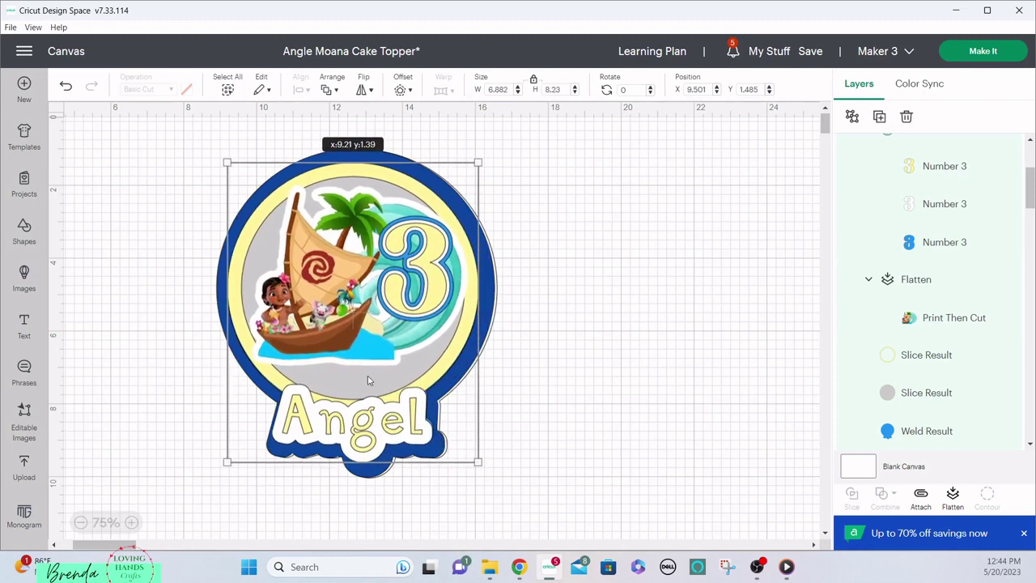
{"action": "left_click", "coordinate": [418, 429]}
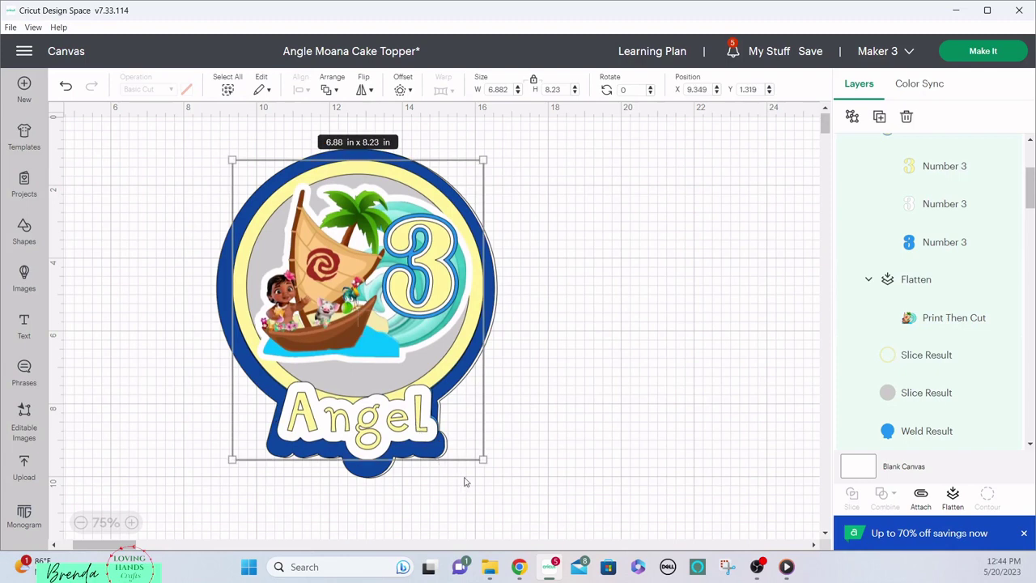
Step: Enlarge the grouped topper to about 7.11 × 8.51 in and centre it on the dark blue backing, leaving an even border
{"action": "left_click_drag", "start_coordinate": [481, 459], "coordinate": [474, 464]}
{"action": "left_click_drag", "start_coordinate": [392, 380], "coordinate": [396, 383]}
{"action": "left_click", "coordinate": [562, 345]}
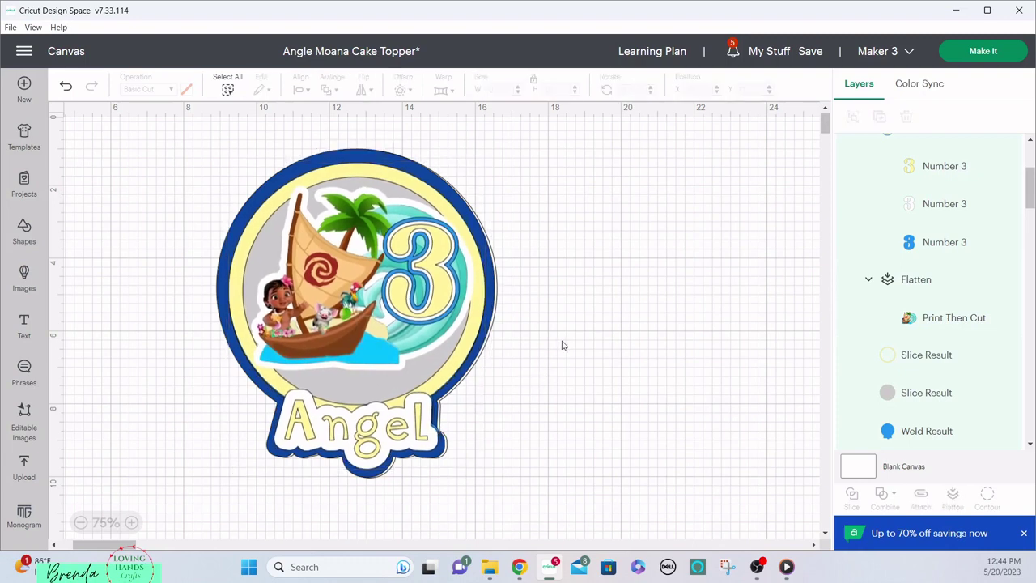
{"action": "left_click", "coordinate": [410, 339]}
{"action": "left_click_drag", "start_coordinate": [478, 464], "coordinate": [486, 471]}
{"action": "left_click_drag", "start_coordinate": [400, 342], "coordinate": [405, 340]}
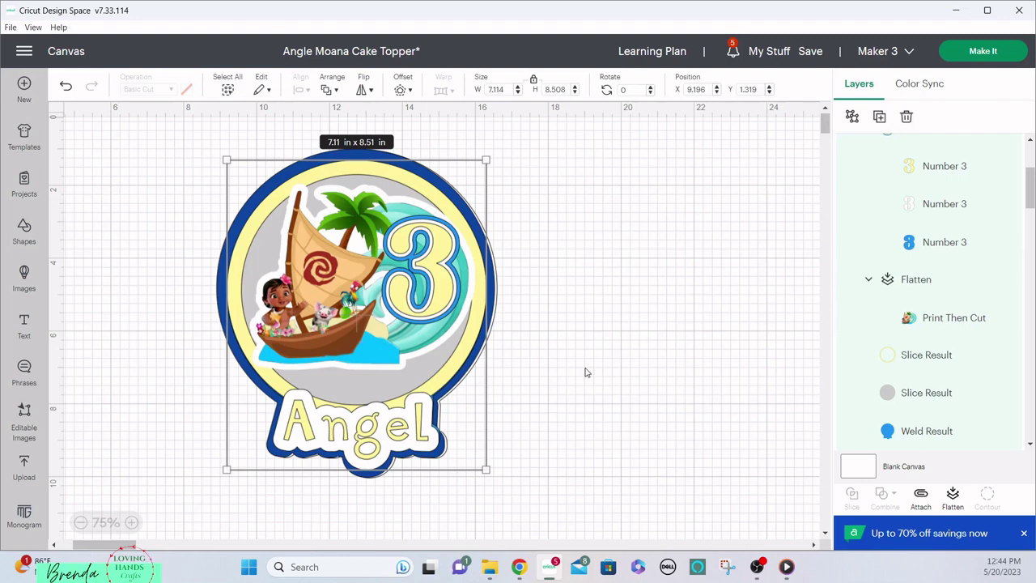
Step: Send the project to cutting preparation, loading all materials on a 12 in x 12 in mat
{"action": "left_click", "coordinate": [961, 60]}
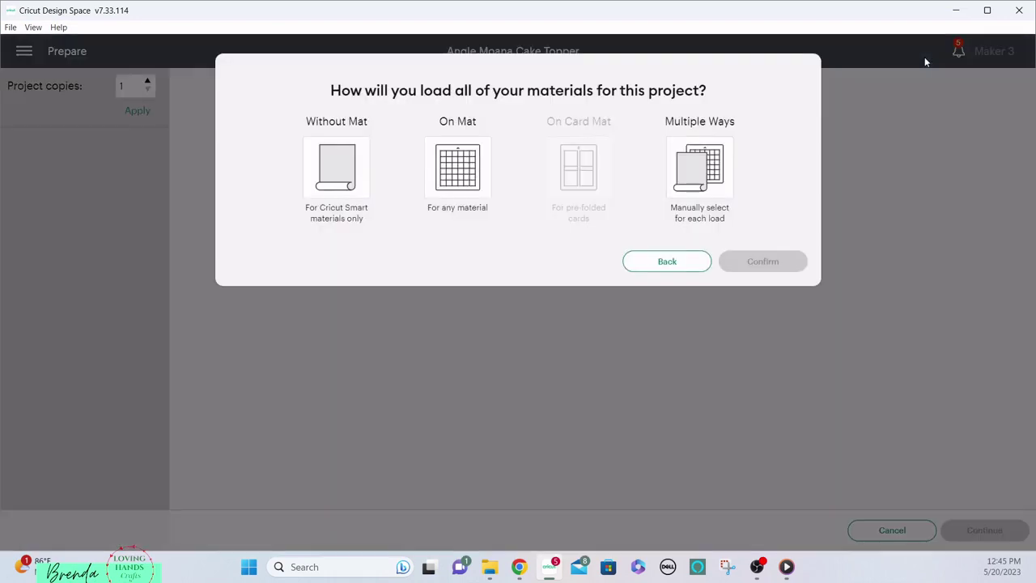
{"action": "left_click", "coordinate": [478, 164]}
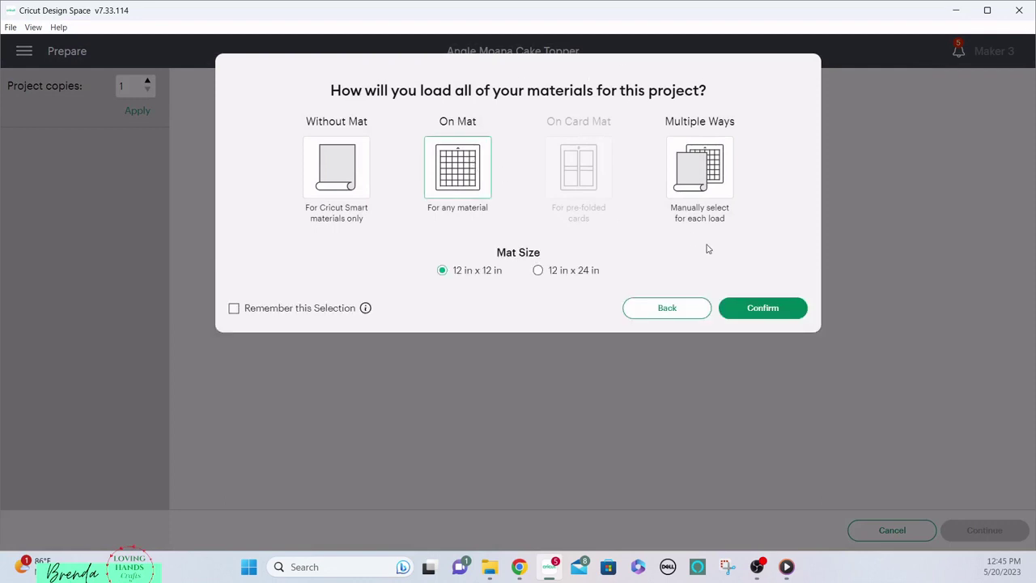
{"action": "left_click", "coordinate": [752, 303]}
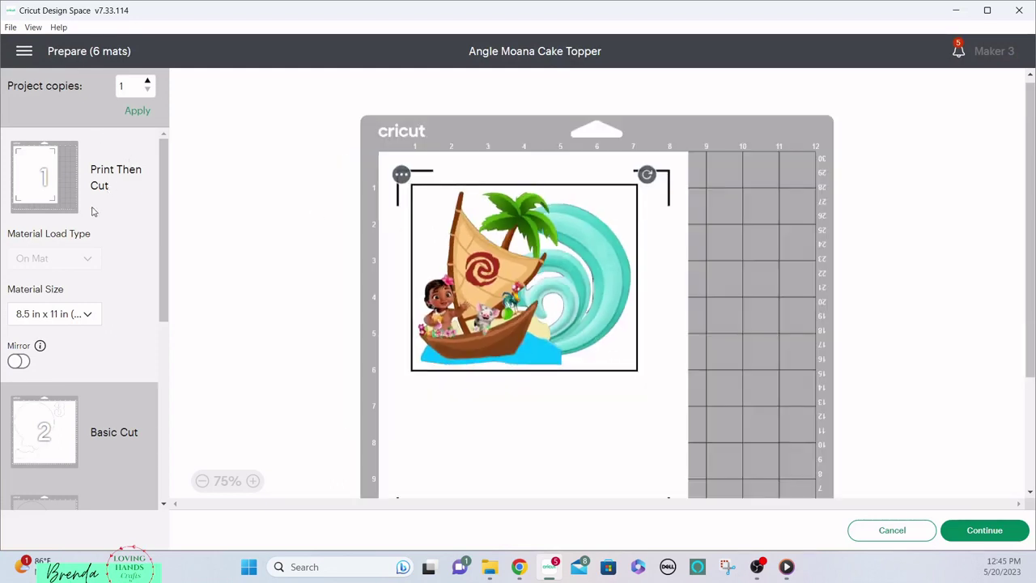
Step: Review the pieces laid out on the white, yellow, light blue and dark blue cutting mats
{"action": "scroll", "coordinate": [94, 211], "scroll_direction": "down", "scroll_amount": 3}
{"action": "left_click", "coordinate": [72, 287]}
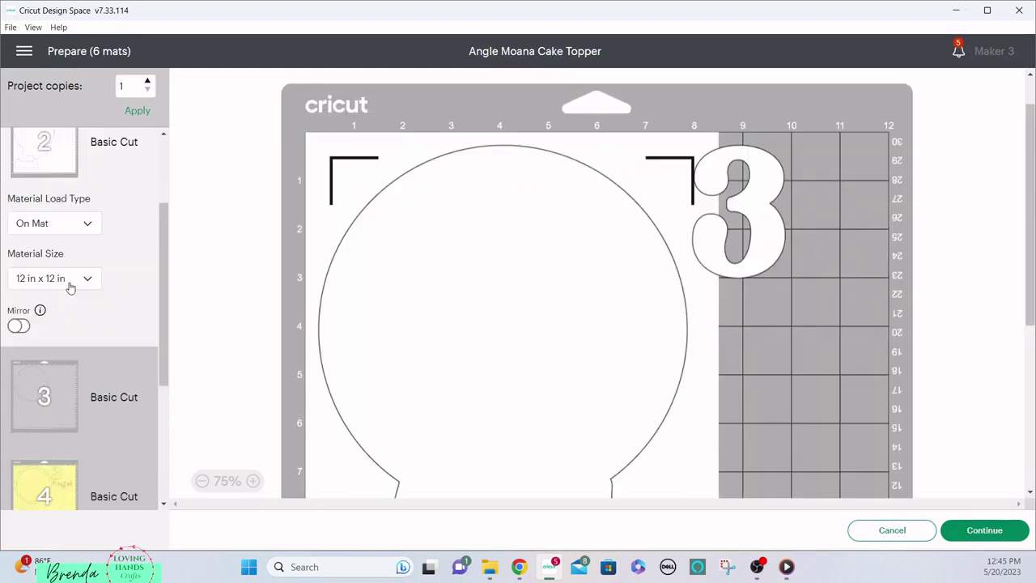
{"action": "scroll", "coordinate": [71, 287], "scroll_direction": "down", "scroll_amount": 3}
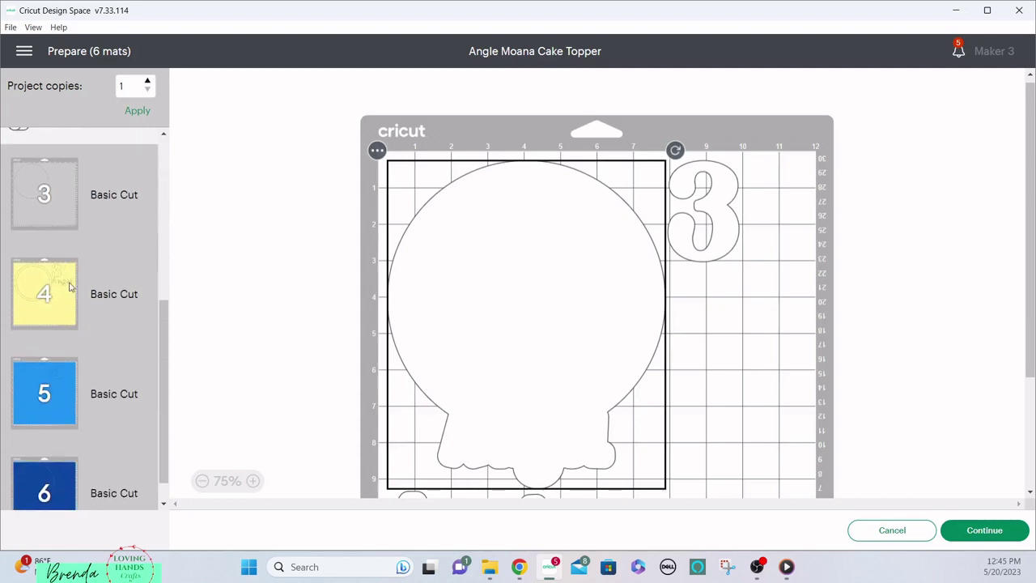
{"action": "left_click", "coordinate": [70, 288]}
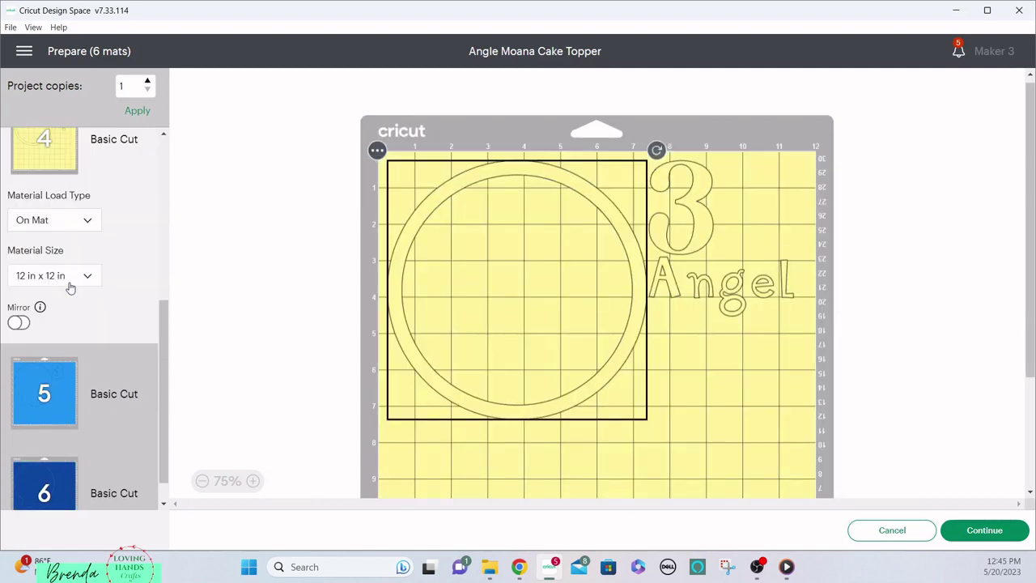
{"action": "scroll", "coordinate": [70, 287], "scroll_direction": "down", "scroll_amount": 1}
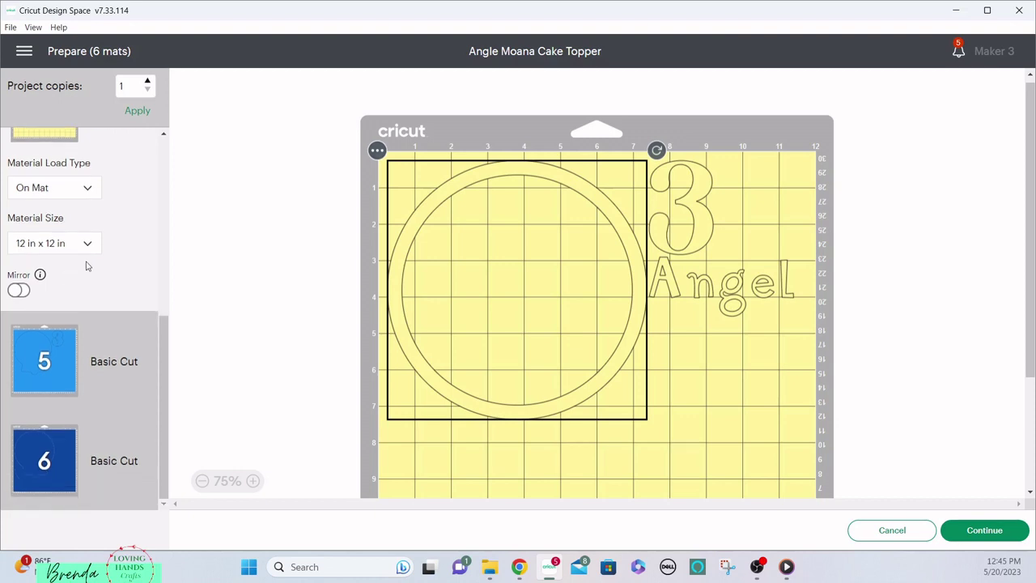
{"action": "left_click", "coordinate": [57, 345]}
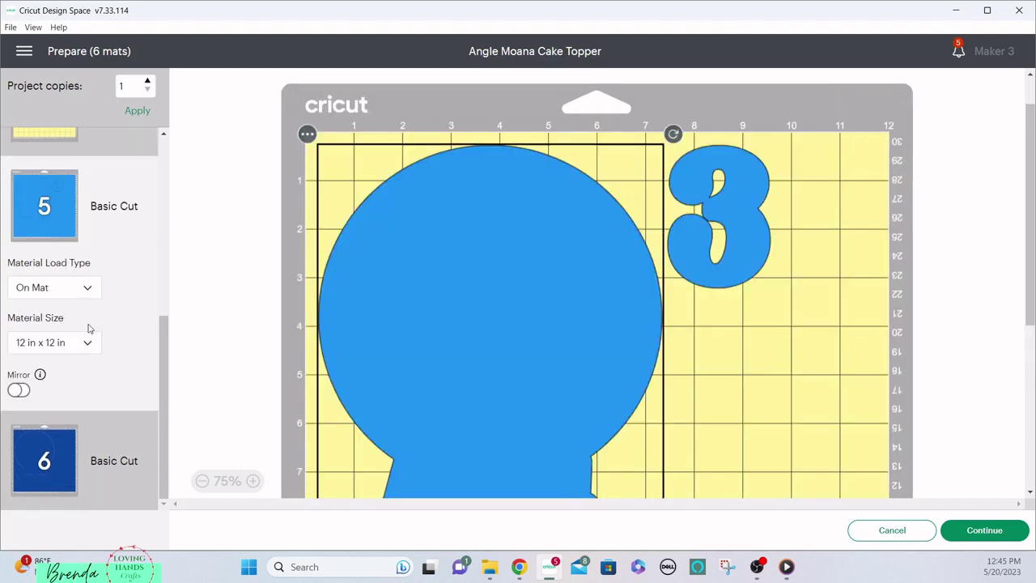
{"action": "left_click", "coordinate": [74, 458]}
{"action": "scroll", "coordinate": [74, 458], "scroll_direction": "up", "scroll_amount": 6}
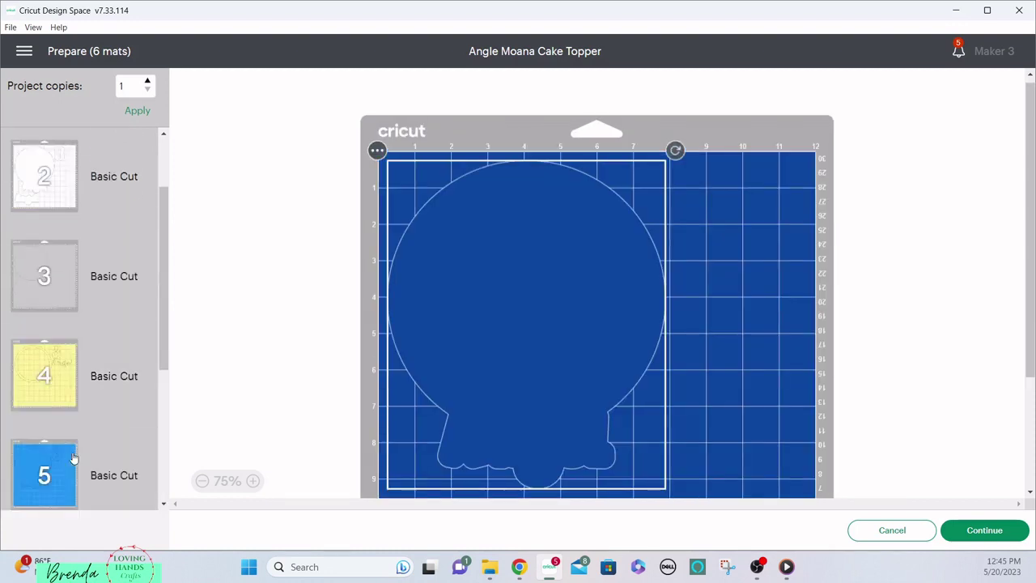